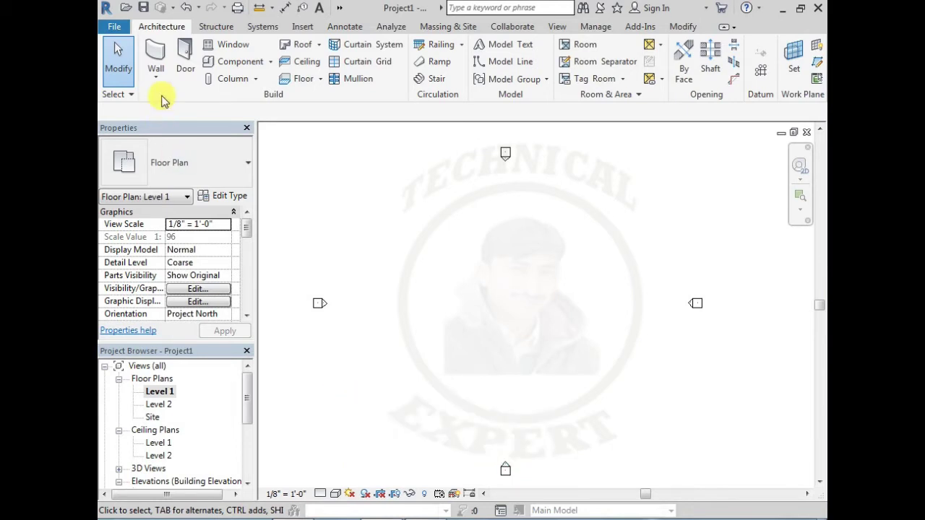
- Draw a closed four-wall rectangle, about 37' 6" by 15' 8", on Level 1 with walls up to Level 2
{"action": "left_click", "coordinate": [156, 56]}
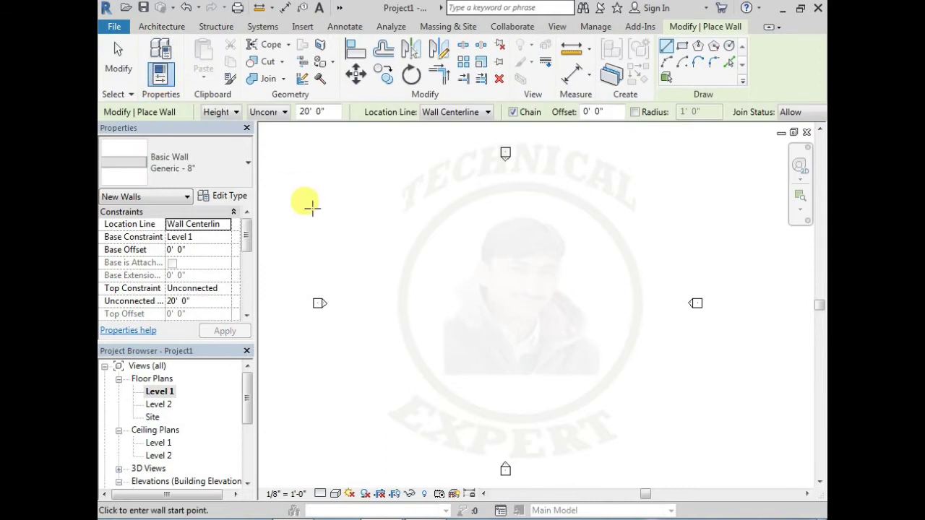
{"action": "left_click", "coordinate": [278, 116]}
{"action": "left_click", "coordinate": [282, 135]}
{"action": "left_click", "coordinate": [426, 280]}
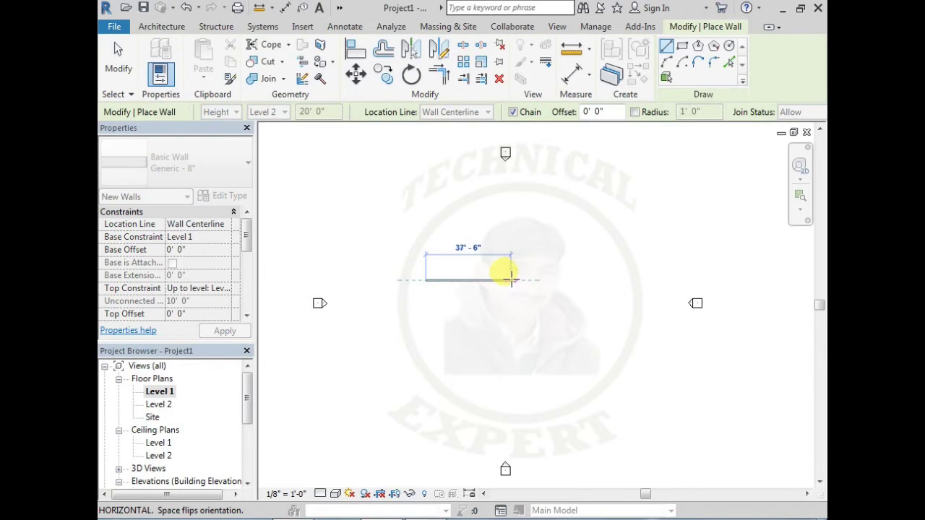
{"action": "left_click", "coordinate": [491, 280]}
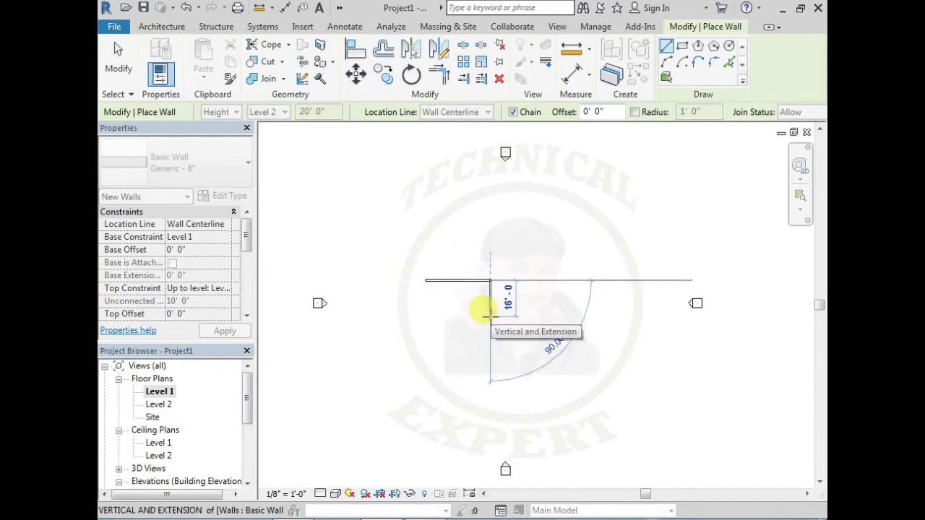
{"action": "left_click", "coordinate": [491, 316]}
{"action": "left_click", "coordinate": [426, 315]}
{"action": "left_click", "coordinate": [426, 279]}
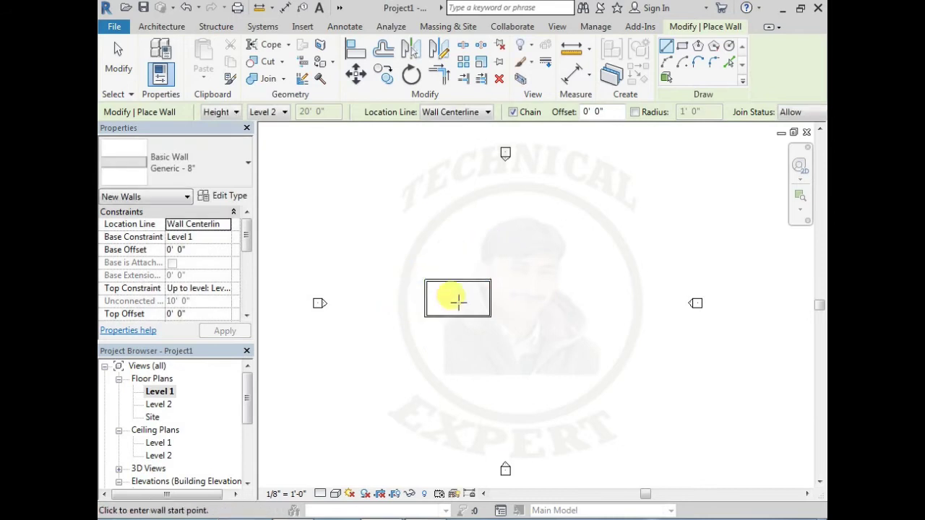
{"action": "key", "text": "Escape"}
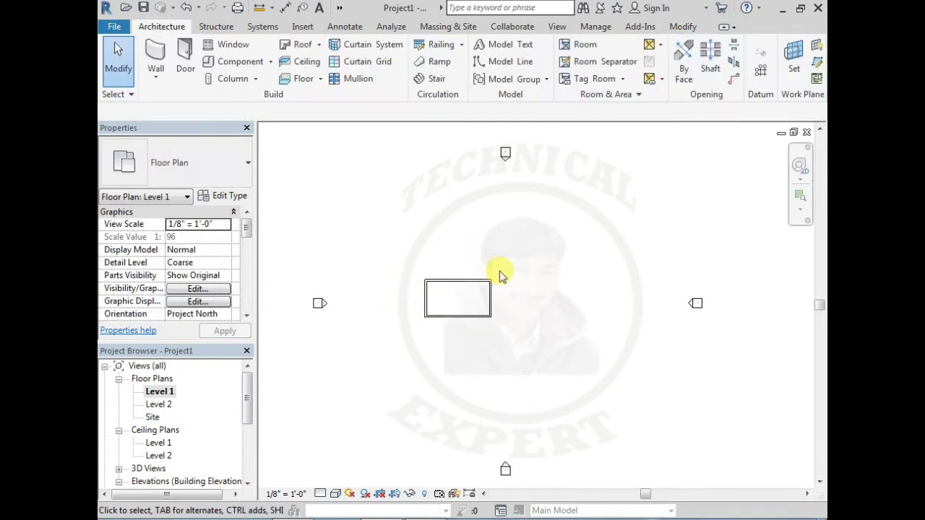
{"action": "left_click", "coordinate": [444, 300]}
- Copy the selected wall rectangle once, placing the copy above the original
{"action": "left_click_drag", "start_coordinate": [523, 263], "coordinate": [405, 335]}
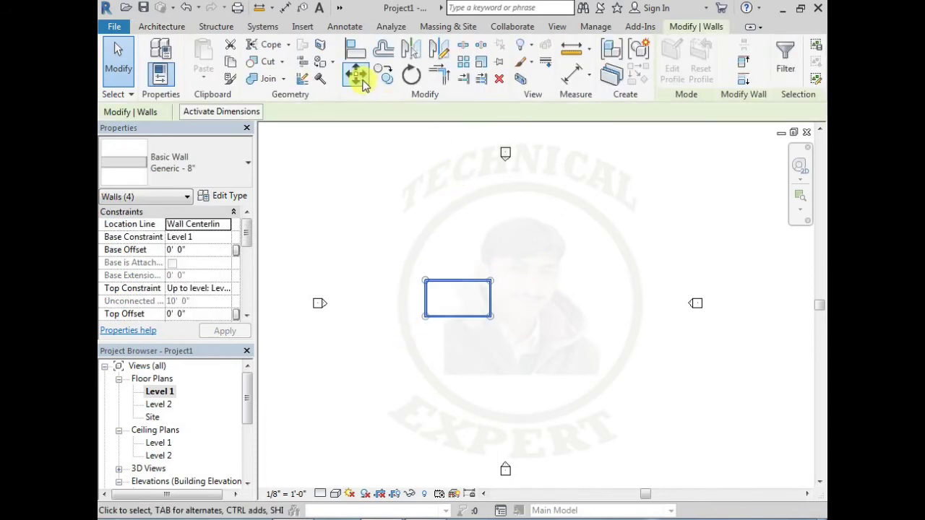
{"action": "left_click", "coordinate": [384, 75]}
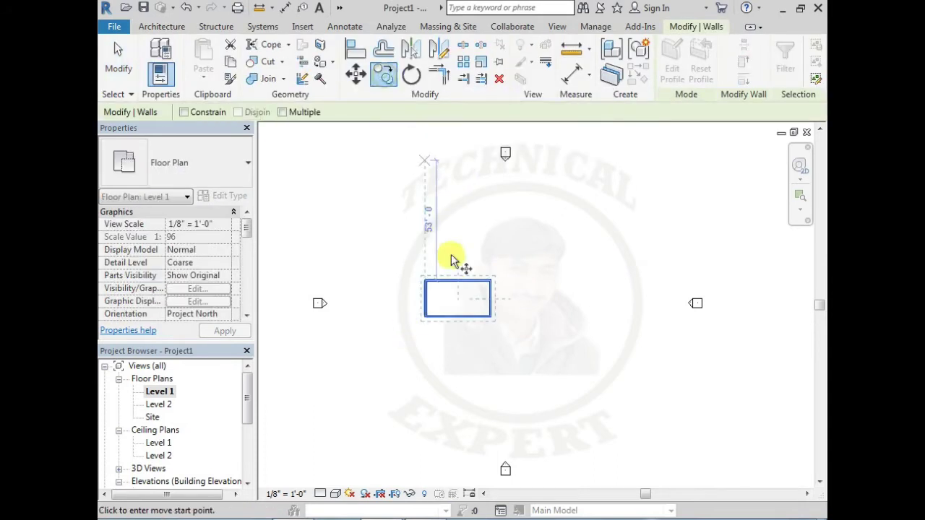
{"action": "left_click", "coordinate": [489, 281]}
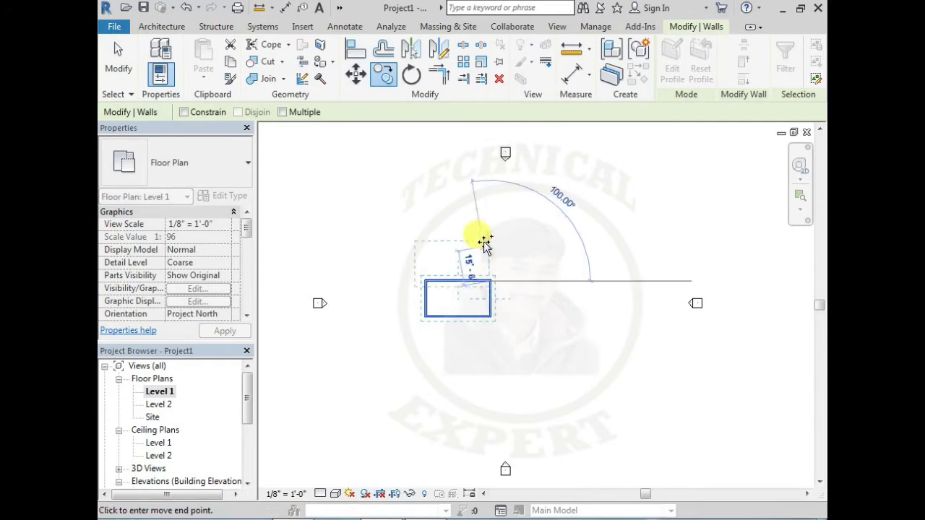
{"action": "left_click", "coordinate": [554, 215]}
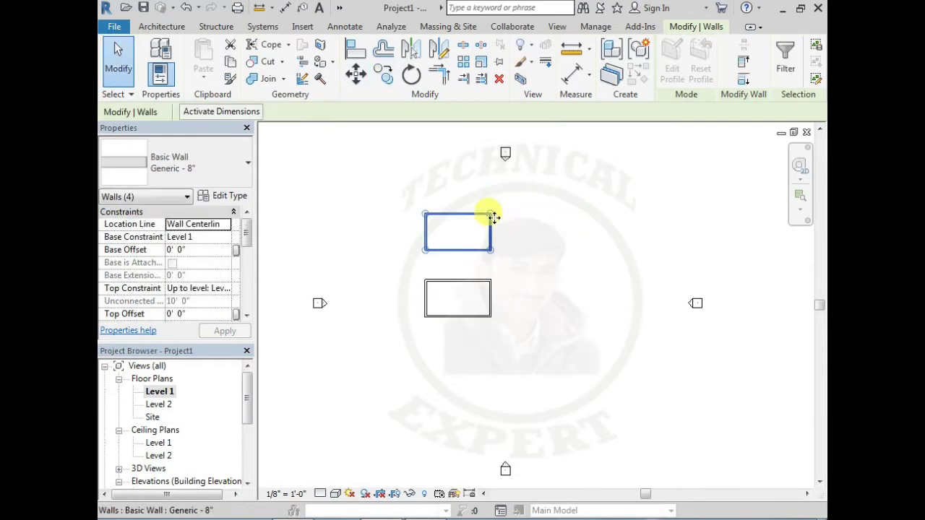
- Make multiple copies of the upper rectangle down the right and middle columns, rows one to four
{"action": "left_click", "coordinate": [385, 75]}
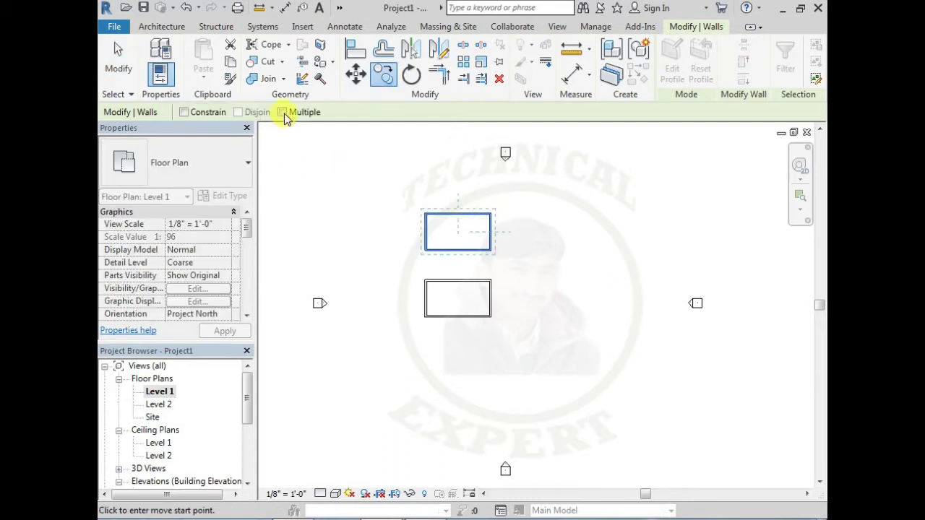
{"action": "left_click", "coordinate": [282, 112]}
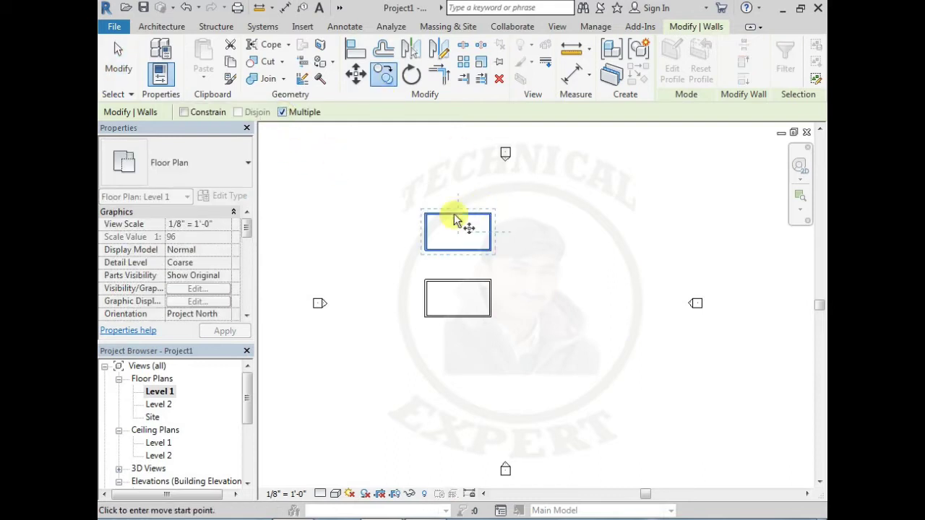
{"action": "left_click", "coordinate": [491, 214]}
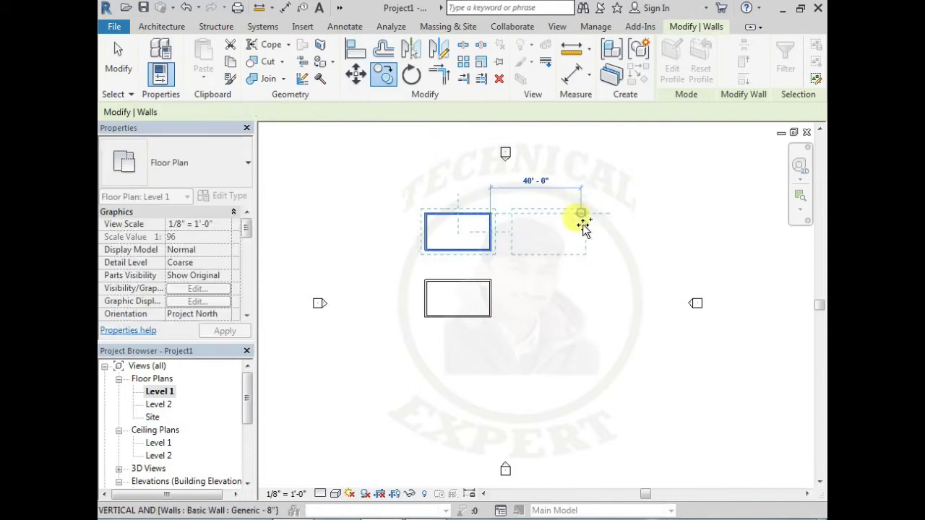
{"action": "left_click", "coordinate": [583, 214]}
{"action": "left_click", "coordinate": [583, 285]}
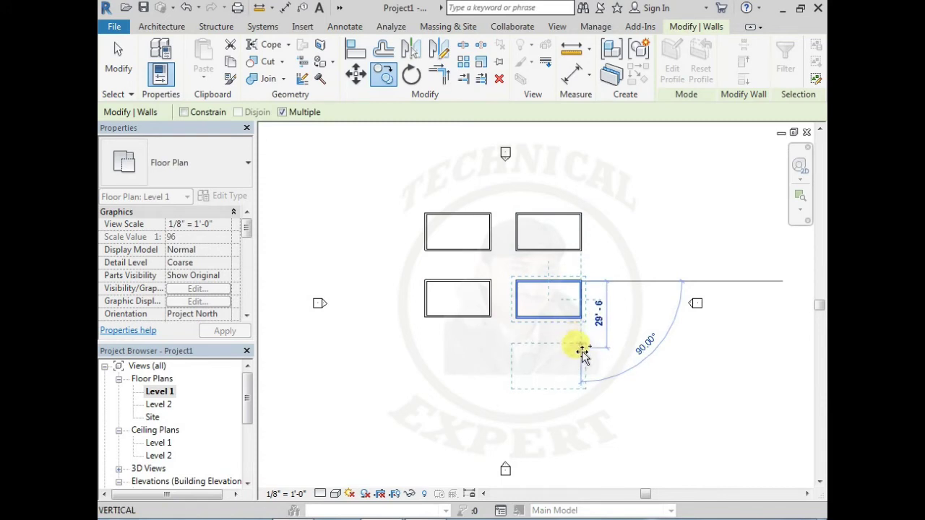
{"action": "left_click", "coordinate": [583, 343]}
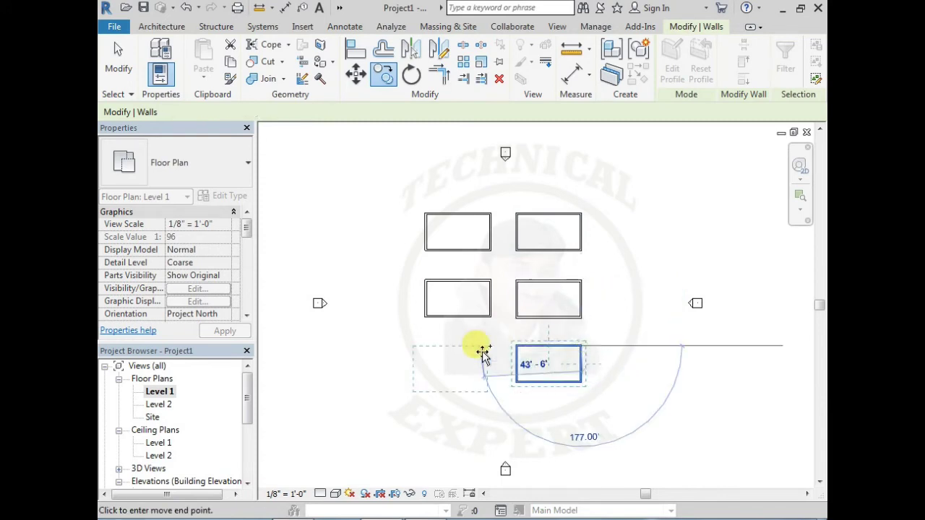
{"action": "left_click", "coordinate": [490, 354]}
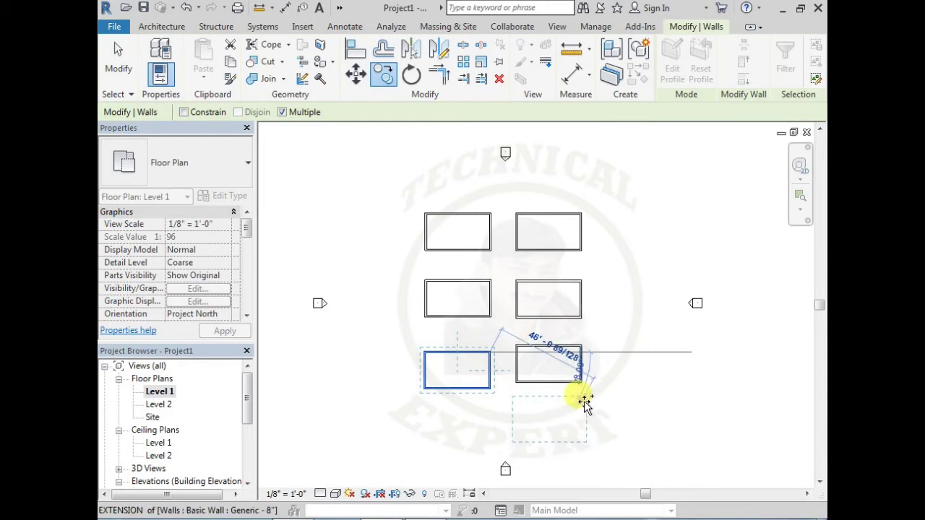
{"action": "left_click", "coordinate": [584, 399]}
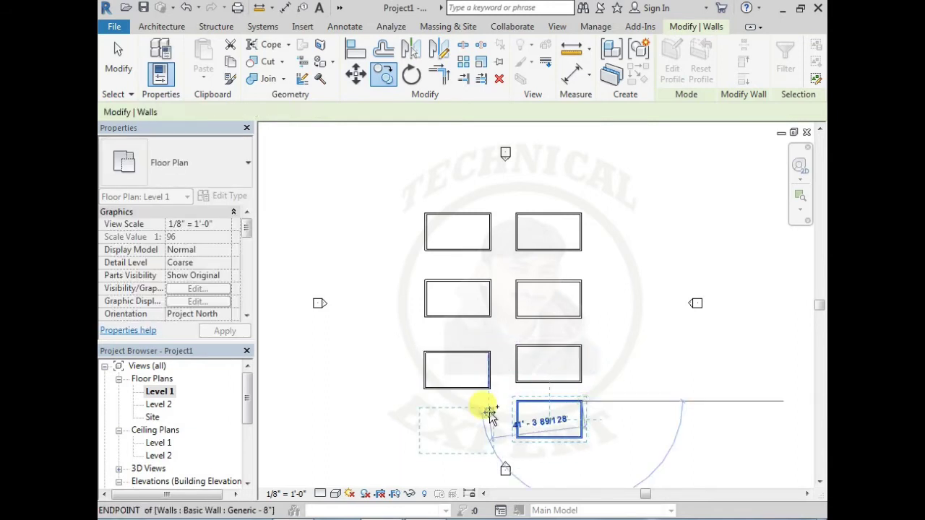
{"action": "left_click", "coordinate": [488, 412]}
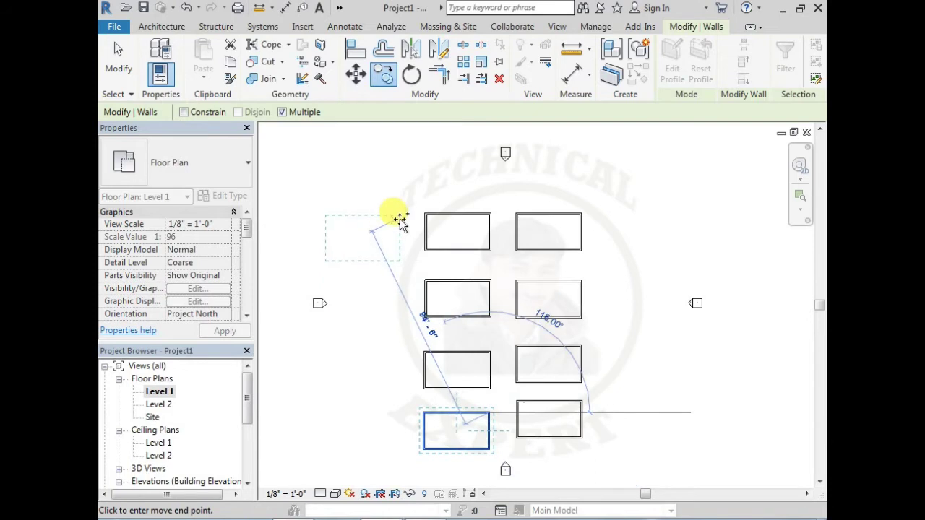
- Place four more copies down the left column to complete the 3×4 grid
{"action": "left_click", "coordinate": [399, 222]}
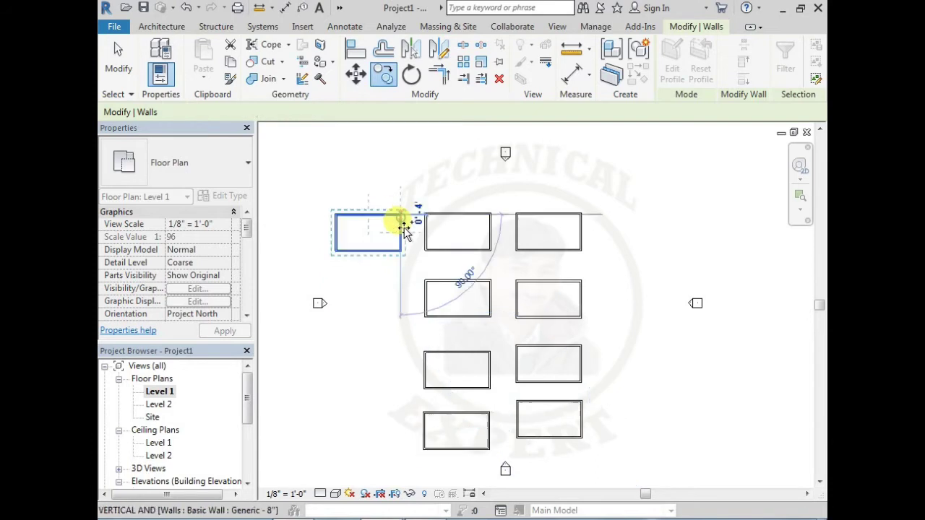
{"action": "left_click", "coordinate": [401, 284]}
{"action": "left_click", "coordinate": [398, 355]}
{"action": "left_click", "coordinate": [401, 420]}
{"action": "key", "text": "Escape"}
{"action": "key", "text": "Escape"}
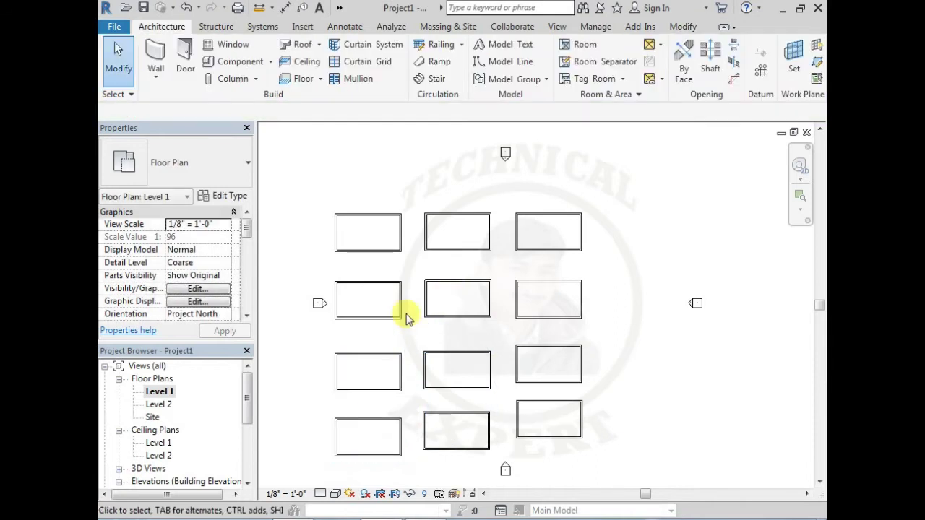
- Recentre the enclosure grid and open the Architecture tab's Roof dropdown
{"action": "middle_click_drag", "start_coordinate": [418, 282], "coordinate": [448, 247]}
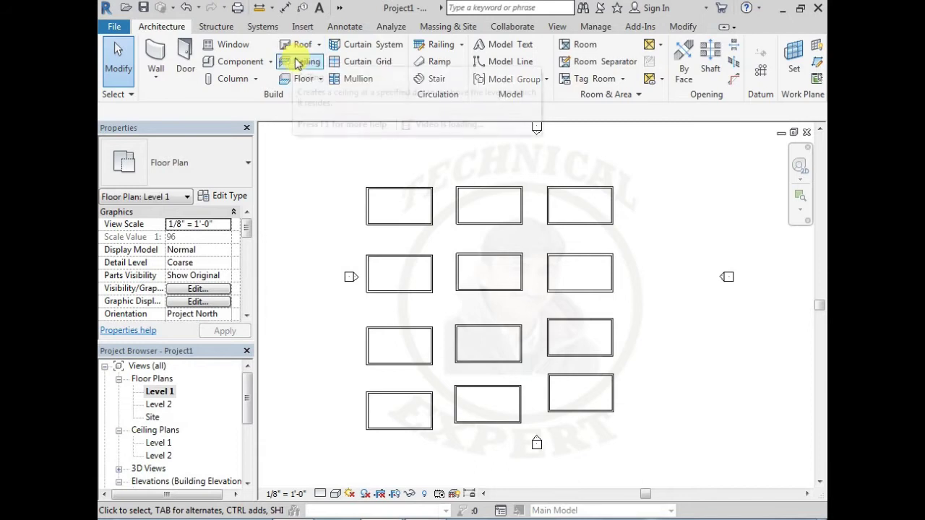
{"action": "left_click", "coordinate": [318, 47]}
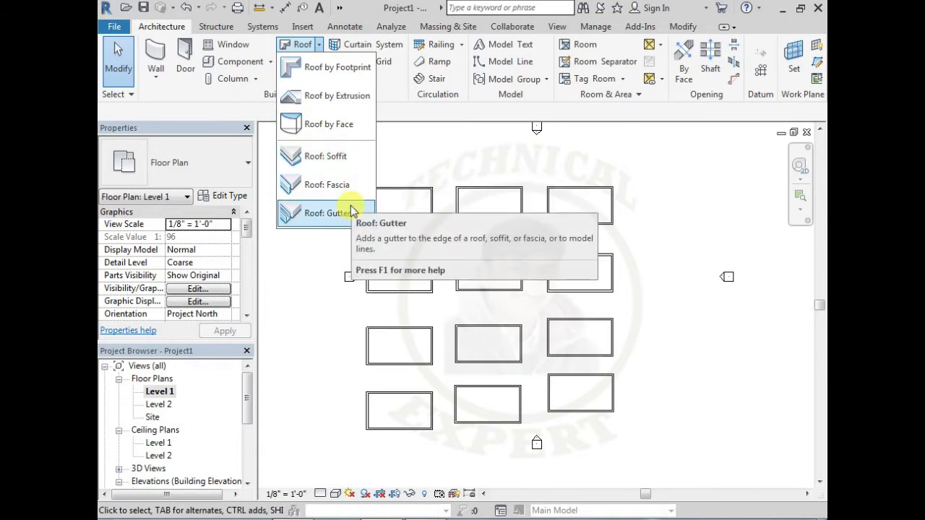
{"action": "mouse_move", "coordinate": [336, 67]}
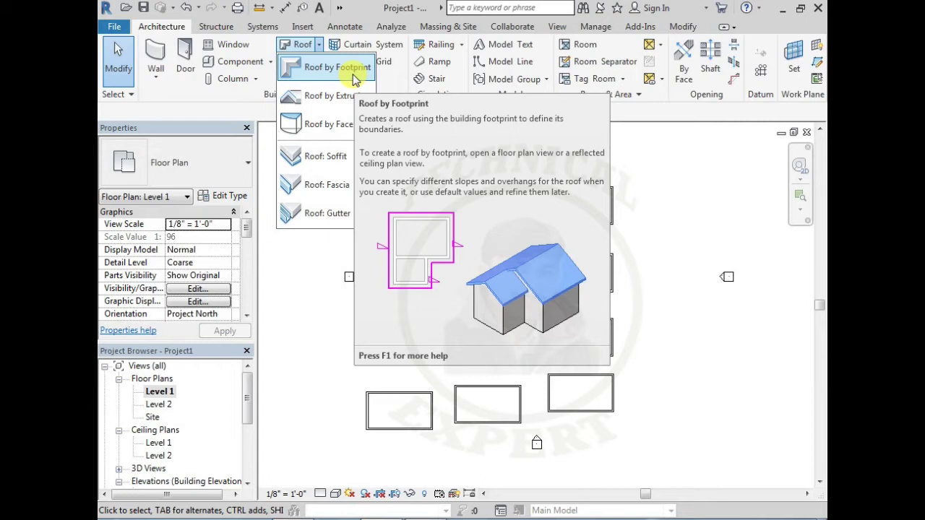
- Start a Roof by Footprint moved to Level 2, then exit Pick Walls and cancel the sketch
{"action": "left_click", "coordinate": [353, 75]}
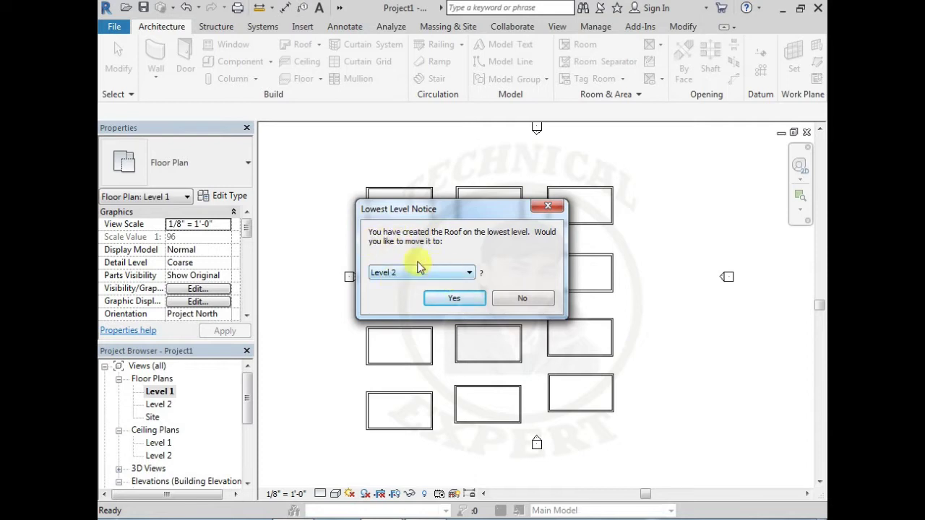
{"action": "left_click", "coordinate": [442, 301]}
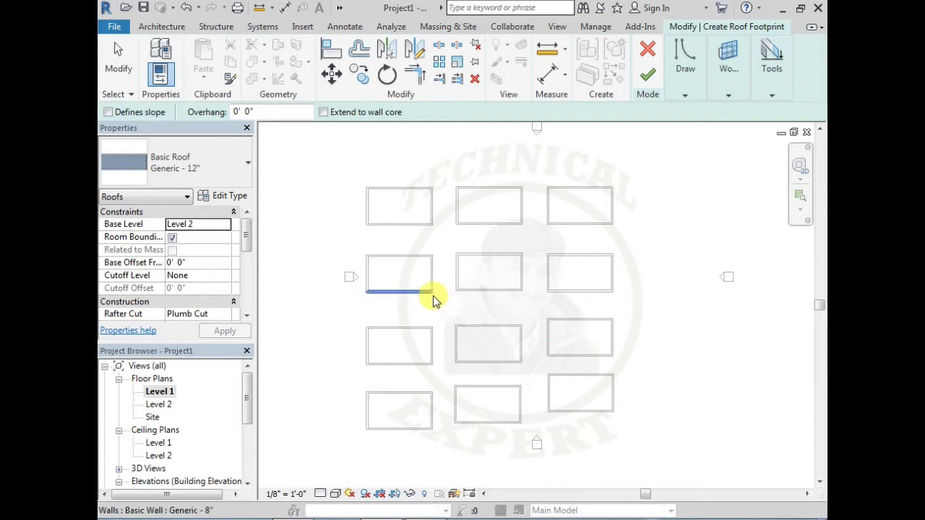
{"action": "key", "text": "Escape"}
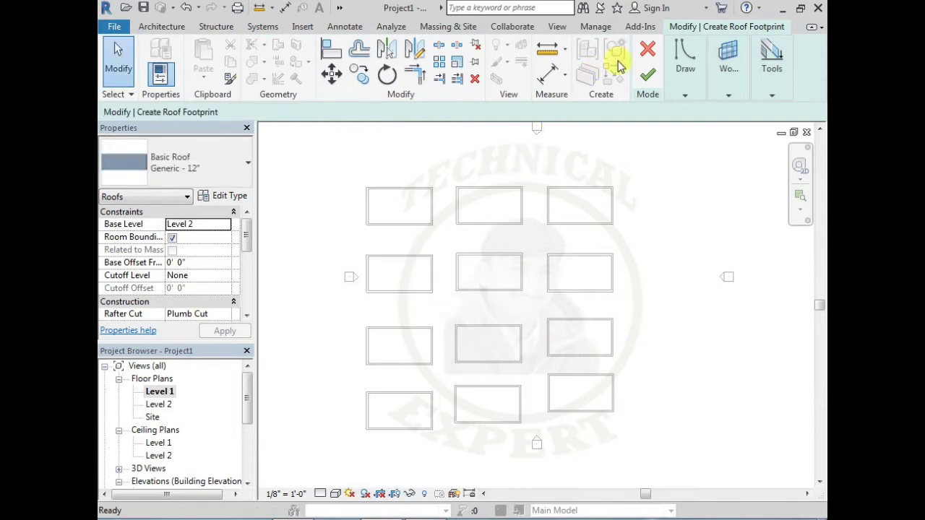
{"action": "left_click", "coordinate": [647, 49]}
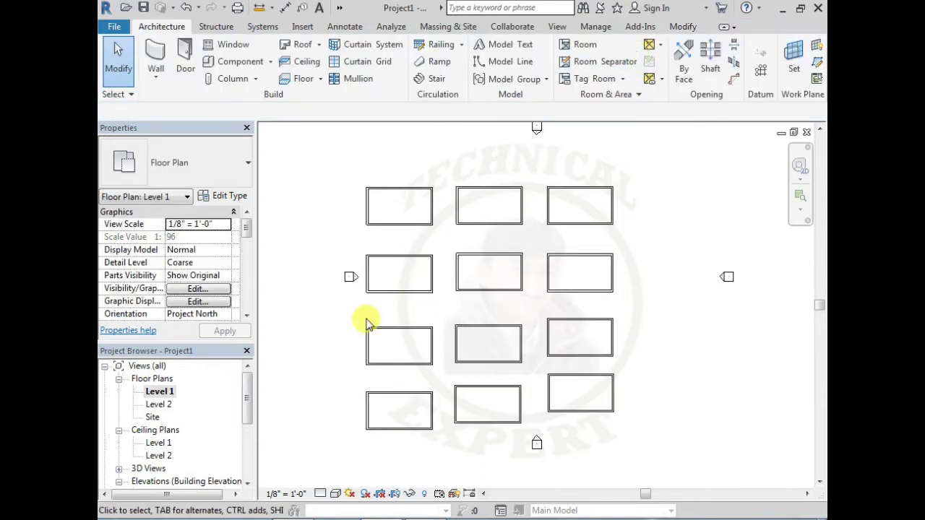
- Try Roof by Footprint from the Level 2 plan, cancel it back on Level 1, and restart it
{"action": "double_click", "coordinate": [156, 405]}
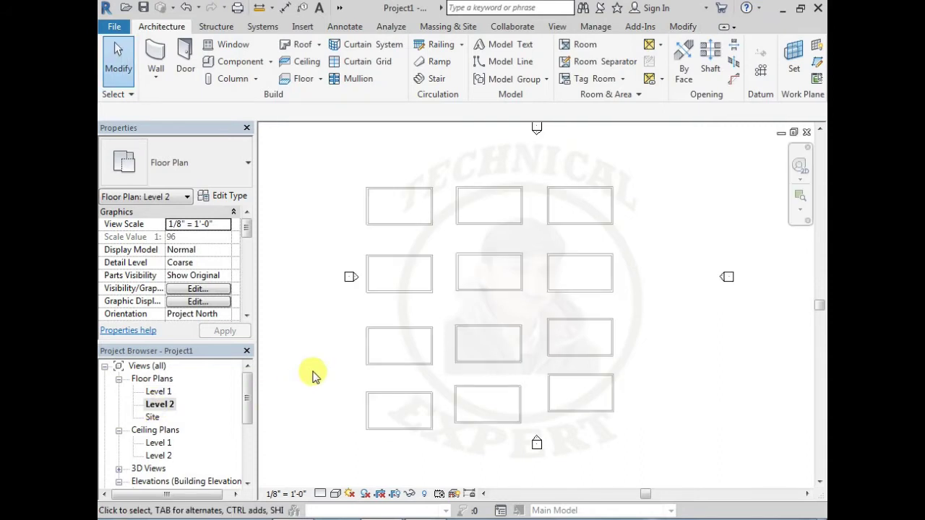
{"action": "left_click", "coordinate": [297, 43]}
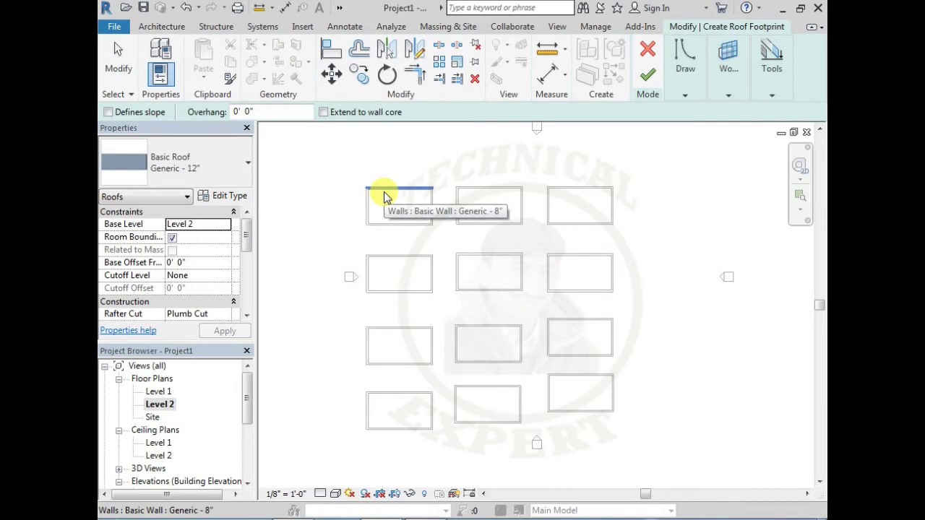
{"action": "key", "text": "Escape"}
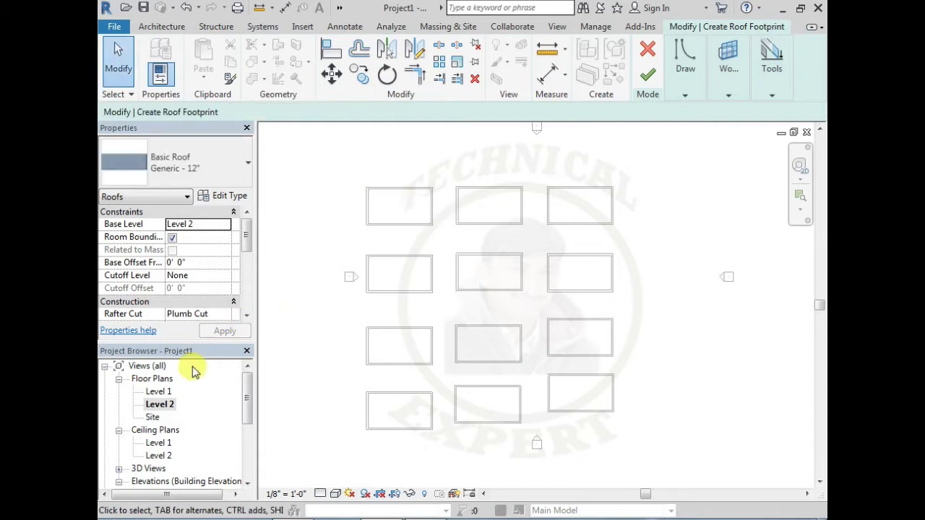
{"action": "double_click", "coordinate": [161, 390]}
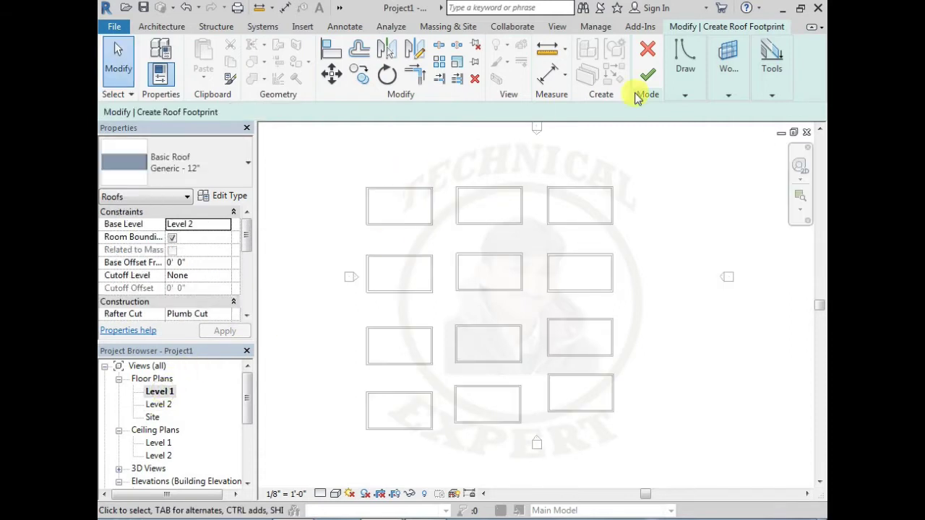
{"action": "left_click", "coordinate": [647, 49]}
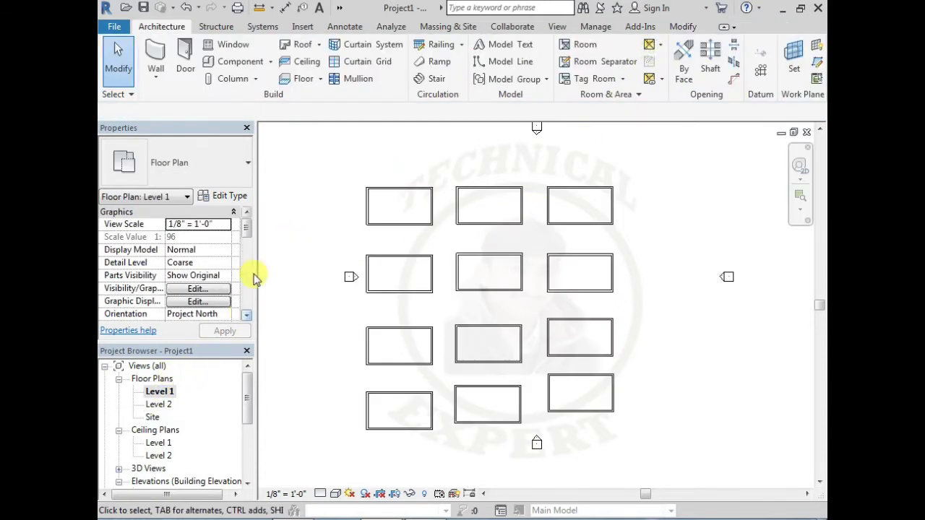
{"action": "left_click", "coordinate": [310, 46]}
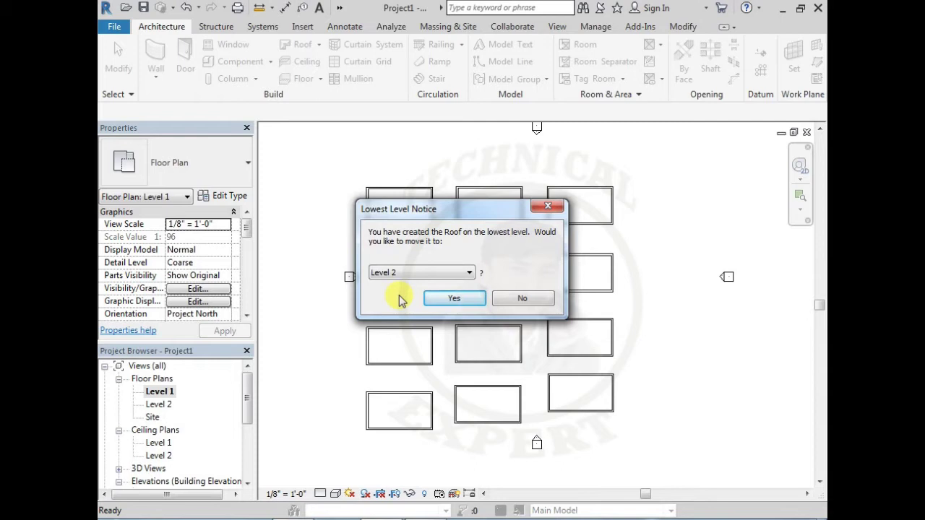
- Accept Level 2 as the roof's base level and expand the Draw panel's boundary tools
{"action": "left_click", "coordinate": [450, 299]}
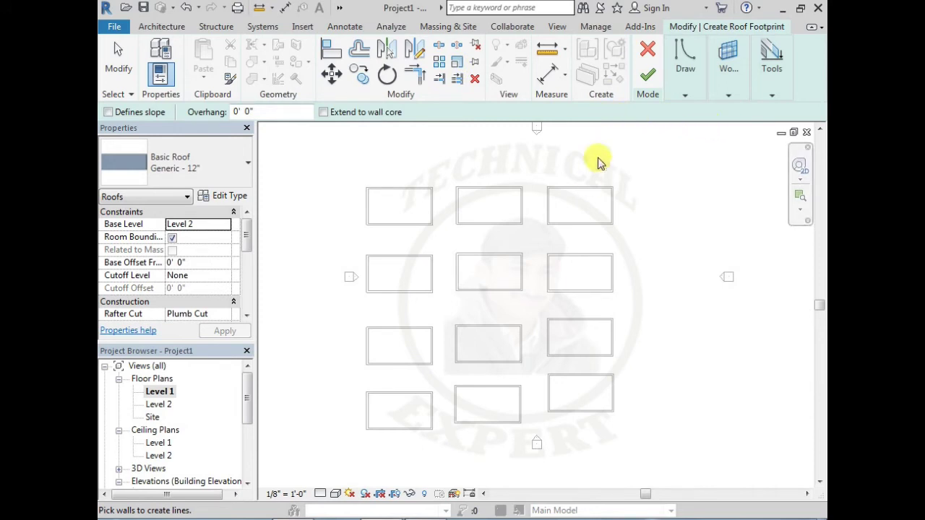
{"action": "left_click", "coordinate": [725, 99]}
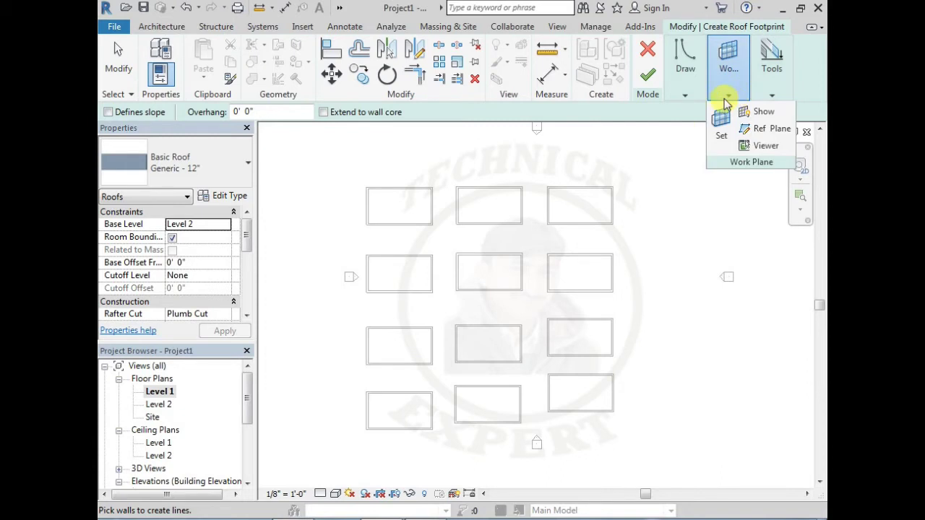
{"action": "left_click", "coordinate": [685, 95]}
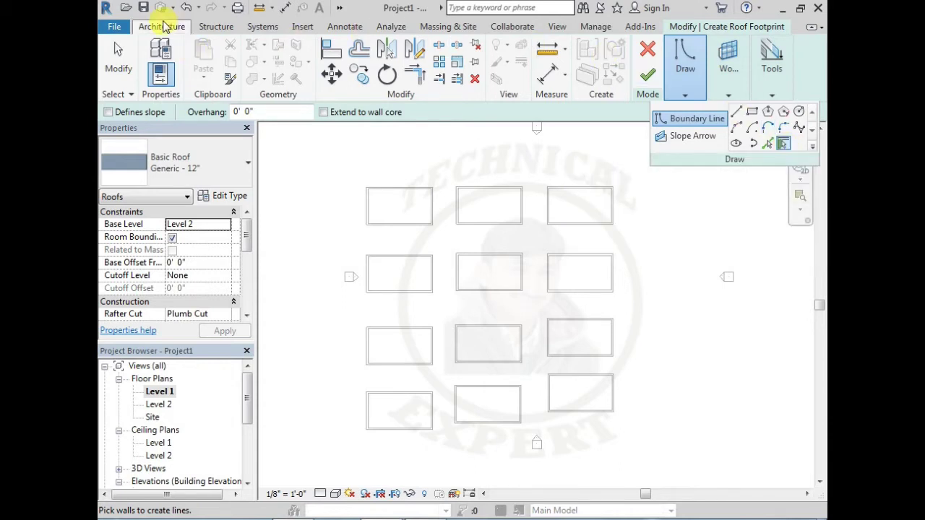
- Pick the top-left enclosure's four walls as the footprint and finish a flat Generic - 12" roof
{"action": "left_click", "coordinate": [162, 26]}
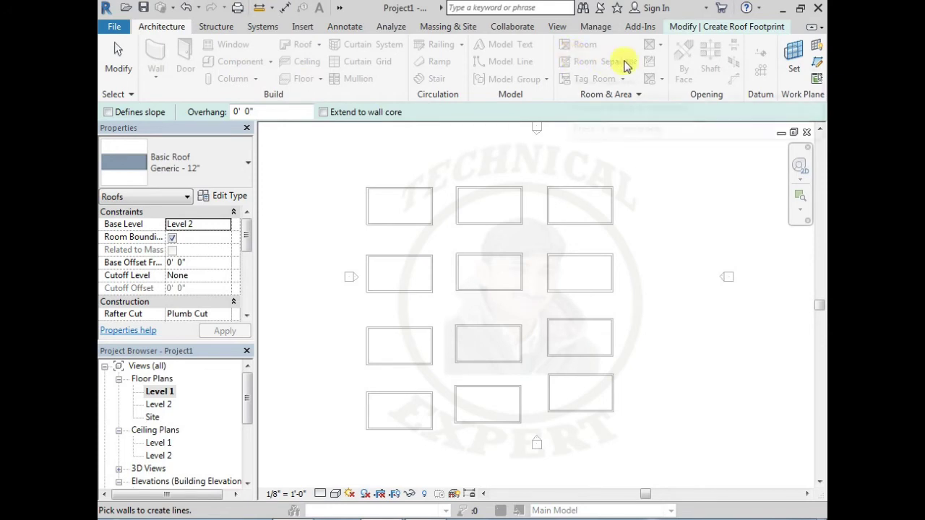
{"action": "left_click", "coordinate": [676, 29]}
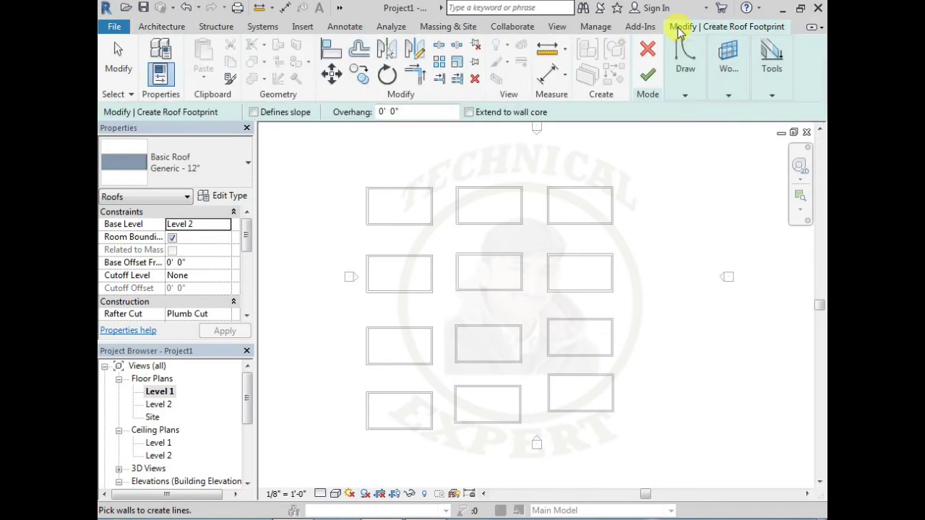
{"action": "left_click", "coordinate": [687, 90]}
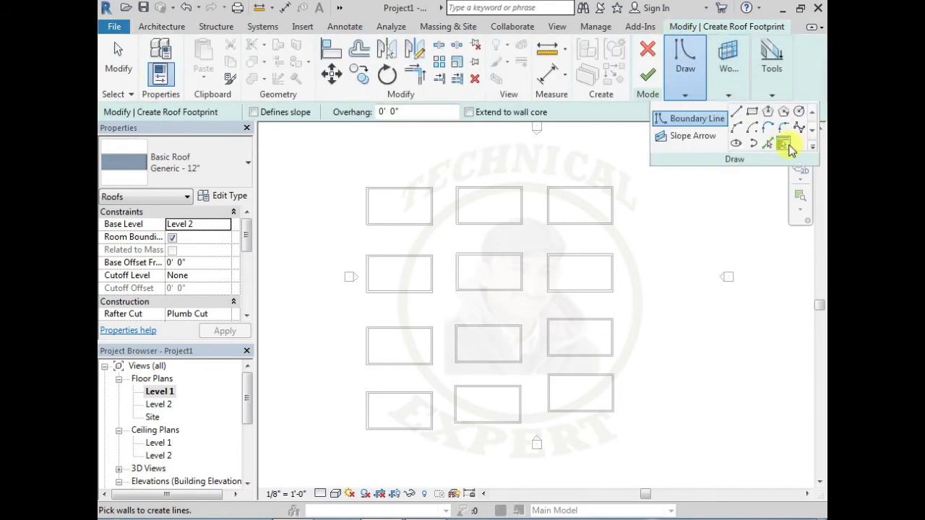
{"action": "left_click", "coordinate": [784, 149]}
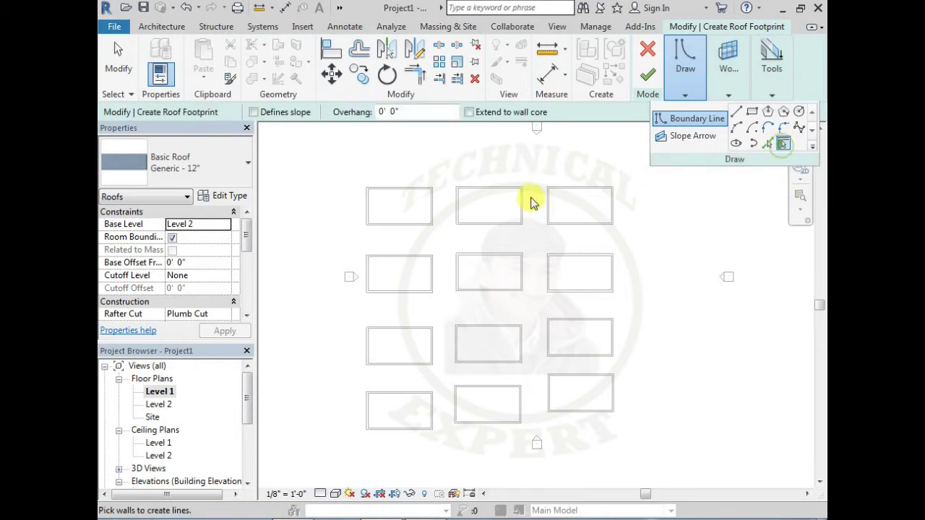
{"action": "left_click", "coordinate": [400, 189]}
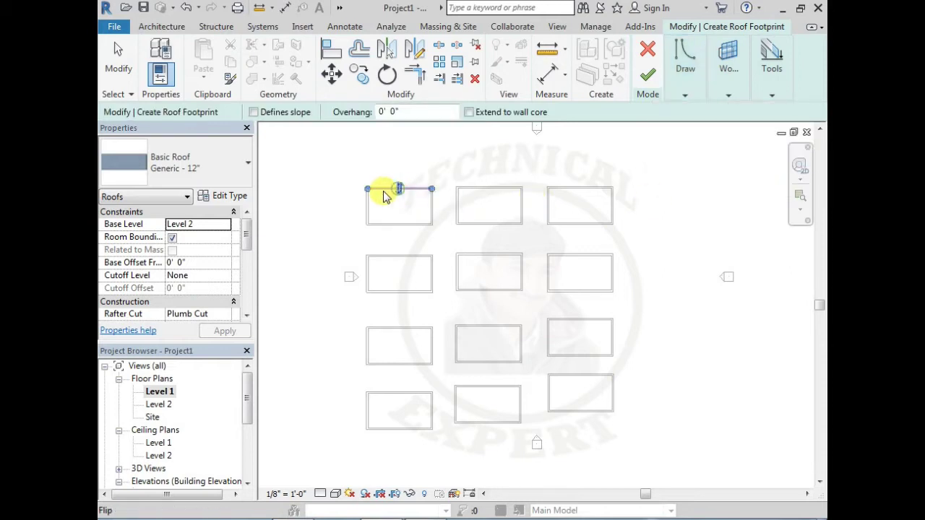
{"action": "left_click", "coordinate": [372, 220]}
{"action": "left_click", "coordinate": [403, 223]}
{"action": "left_click", "coordinate": [432, 214]}
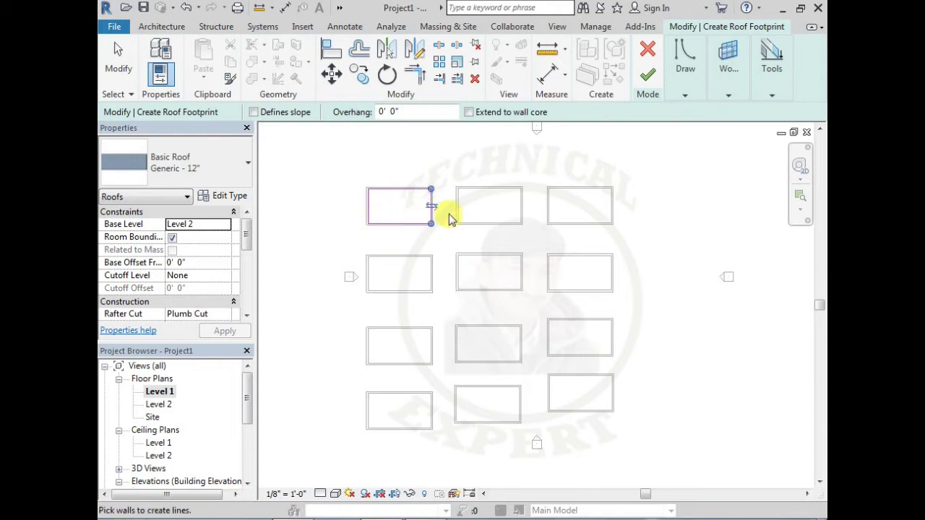
{"action": "left_click", "coordinate": [647, 74]}
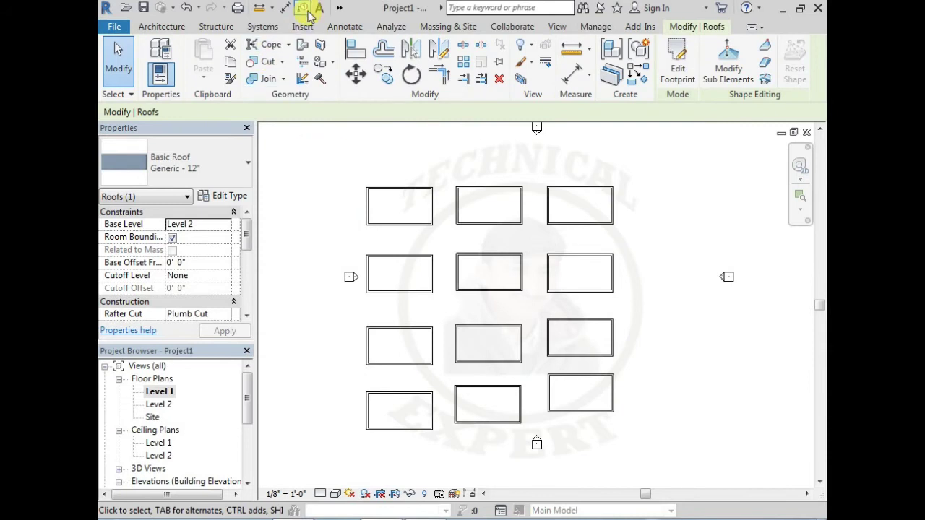
- Open the default 3D view and zoom in on the roofed enclosure
{"action": "left_click", "coordinate": [342, 11]}
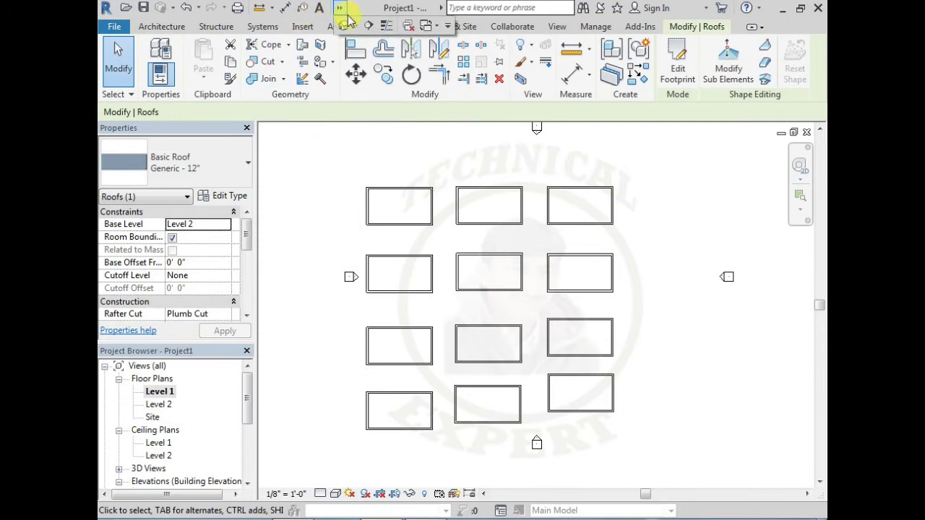
{"action": "left_click", "coordinate": [346, 27]}
{"action": "scroll", "coordinate": [564, 260], "scroll_direction": "up", "scroll_amount": 2}
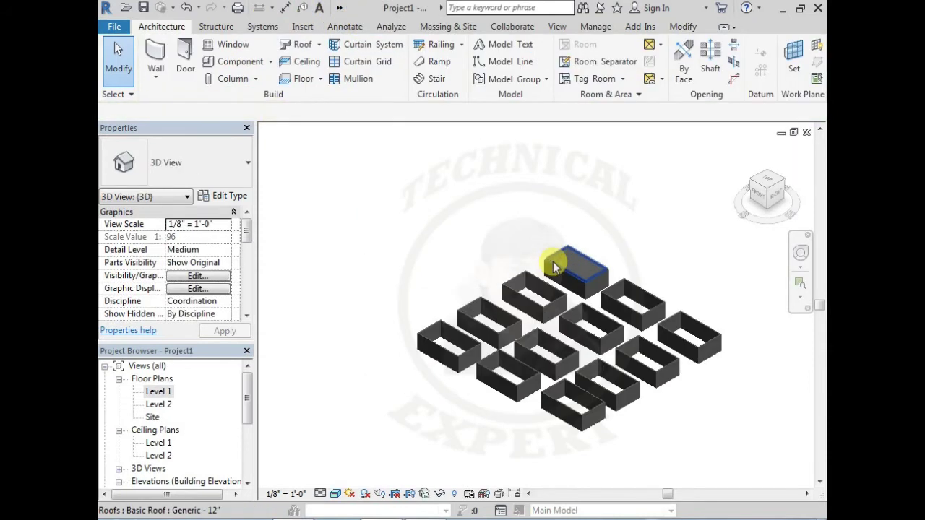
{"action": "scroll", "coordinate": [535, 260], "scroll_direction": "up", "scroll_amount": 2}
{"action": "scroll", "coordinate": [506, 249], "scroll_direction": "up", "scroll_amount": 2}
{"action": "scroll", "coordinate": [428, 220], "scroll_direction": "up", "scroll_amount": 2}
{"action": "scroll", "coordinate": [504, 208], "scroll_direction": "up", "scroll_amount": 2}
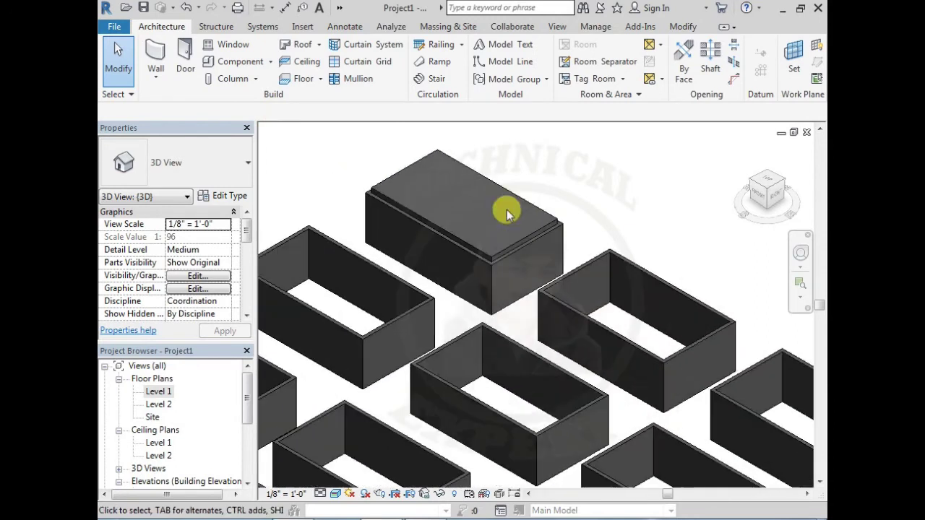
{"action": "scroll", "coordinate": [475, 231], "scroll_direction": "up", "scroll_amount": 1}
{"action": "scroll", "coordinate": [491, 251], "scroll_direction": "up", "scroll_amount": 1}
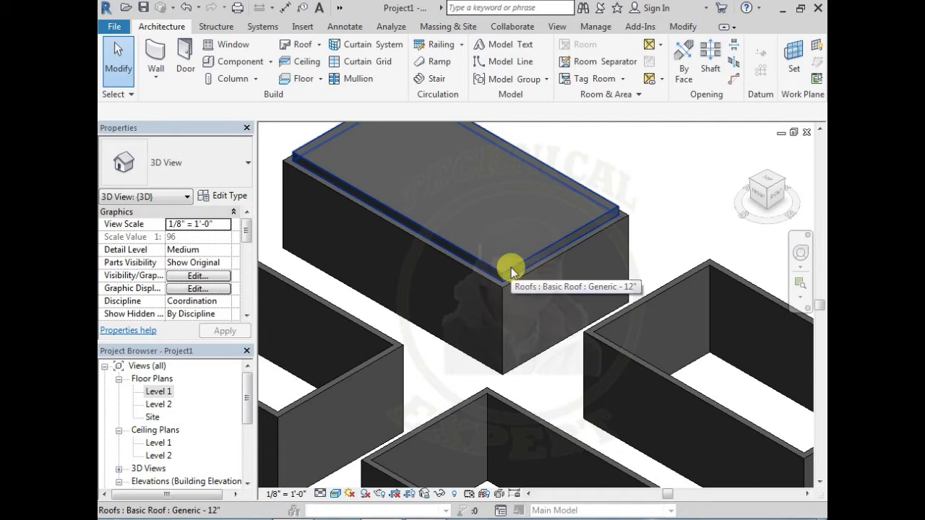
- Edit the roof footprint, flipping its right boundary line to the wall's outer face
{"action": "left_click", "coordinate": [511, 268]}
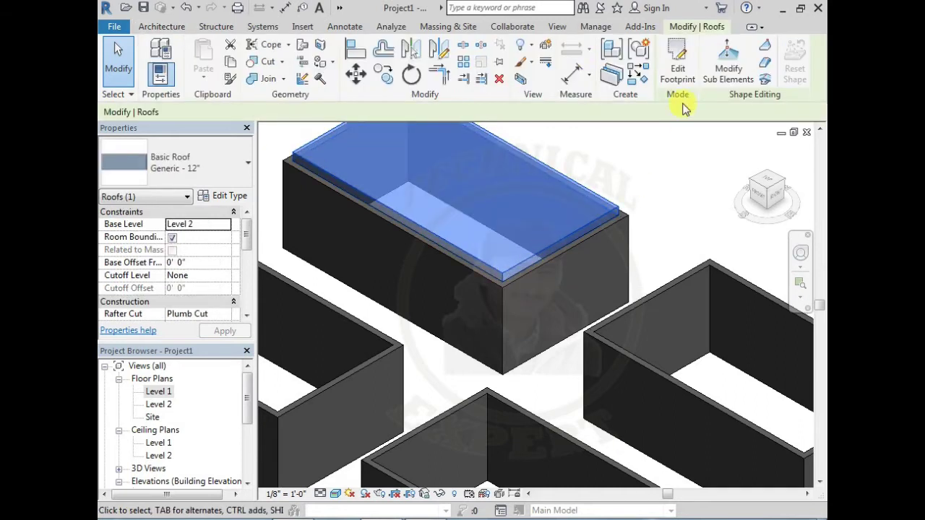
{"action": "left_click", "coordinate": [677, 68]}
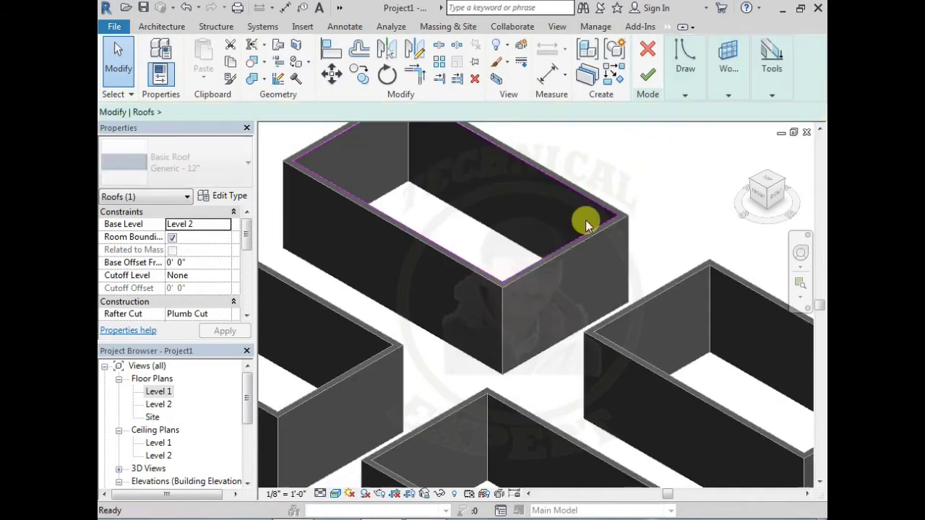
{"action": "left_click", "coordinate": [566, 252]}
{"action": "left_click", "coordinate": [558, 252]}
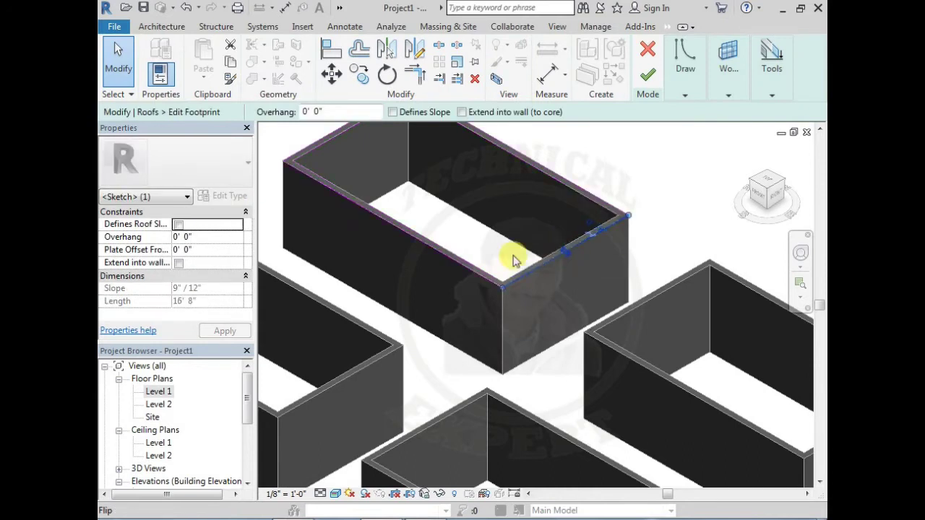
{"action": "left_click", "coordinate": [646, 77]}
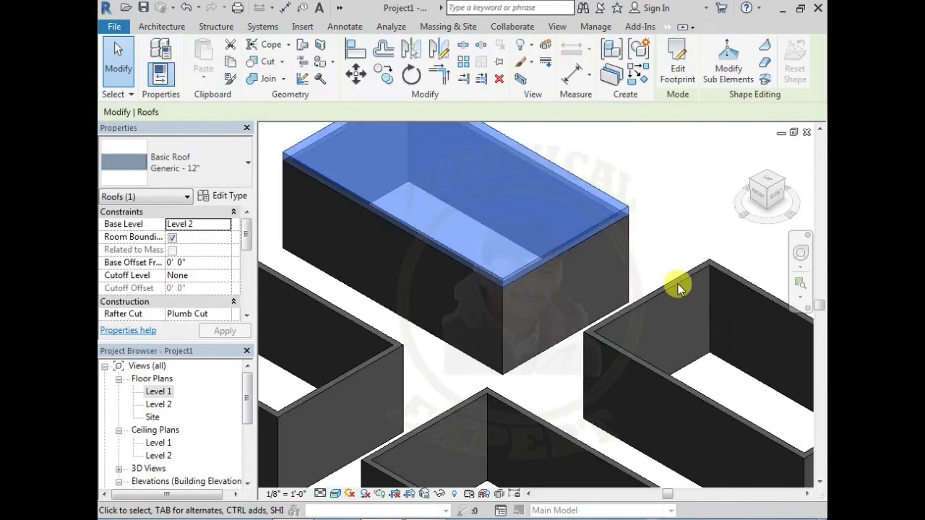
- Deselect the roof and pan the view to the next open enclosure
{"action": "left_click", "coordinate": [681, 244]}
{"action": "scroll", "coordinate": [560, 235], "scroll_direction": "down", "scroll_amount": 1}
{"action": "middle_click_drag", "start_coordinate": [553, 227], "coordinate": [533, 299]}
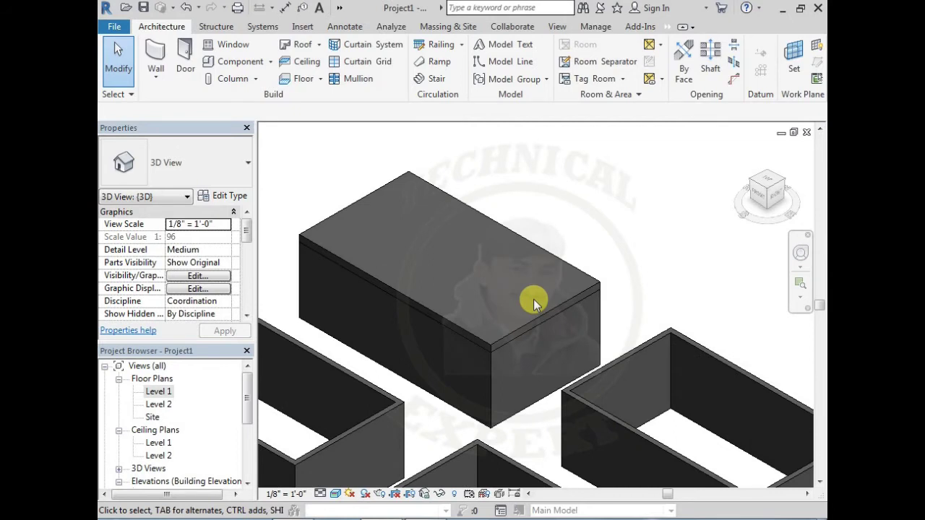
{"action": "mouse_move", "coordinate": [533, 299]}
{"action": "middle_mouse_down"}
{"action": "mouse_move", "coordinate": [464, 235]}
{"action": "mouse_move", "coordinate": [443, 200]}
{"action": "middle_mouse_up"}
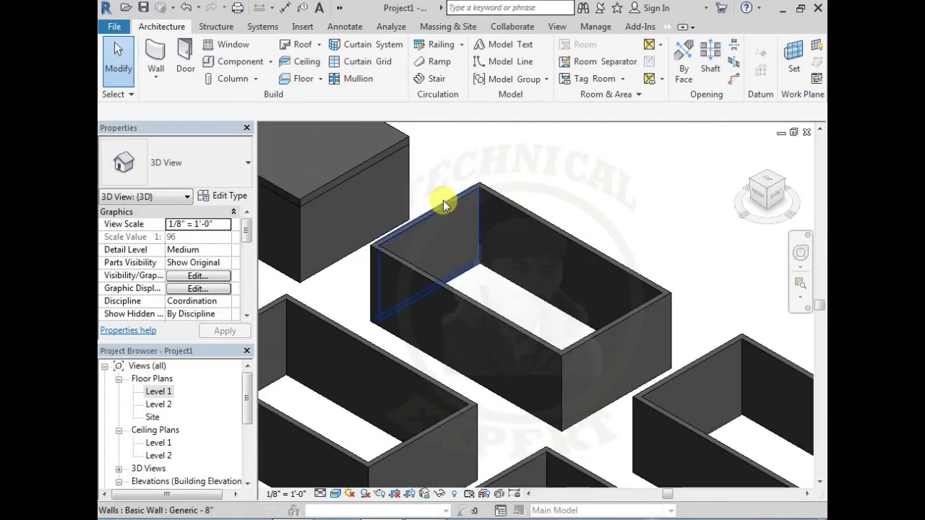
{"action": "left_click", "coordinate": [423, 159]}
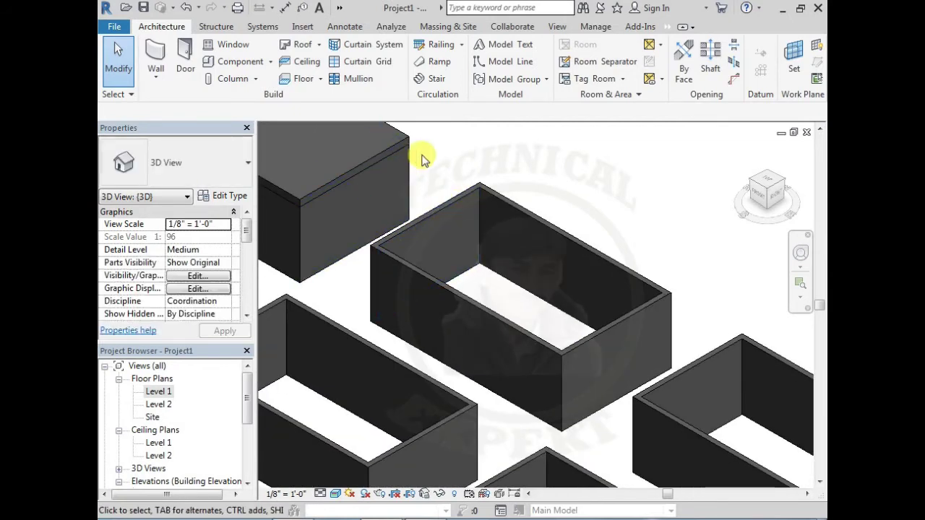
- Start a Level 2 footprint roof and pick the back, left and front wall top edges
{"action": "left_click", "coordinate": [301, 51]}
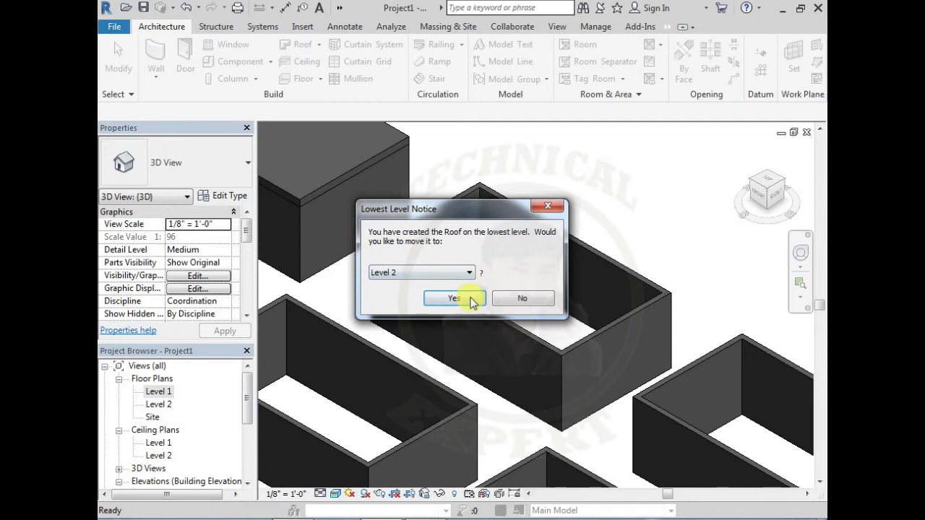
{"action": "left_click", "coordinate": [453, 299]}
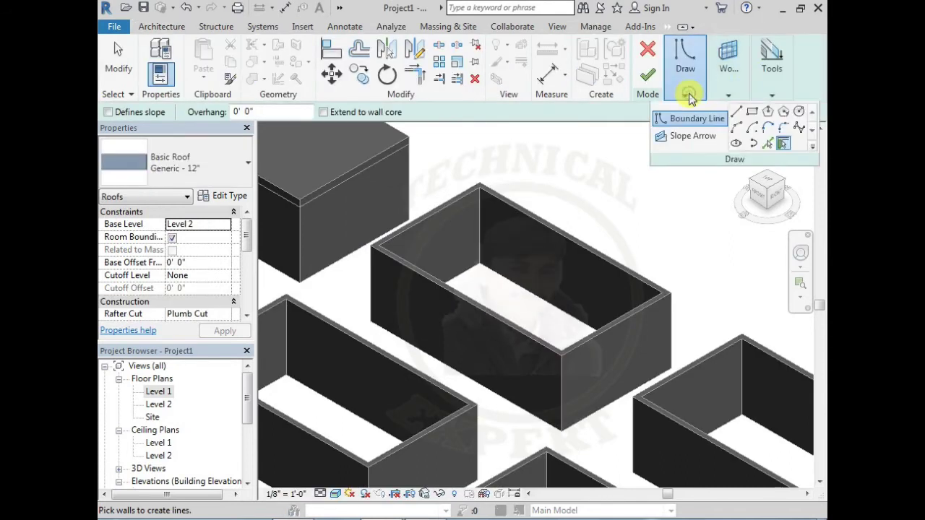
{"action": "left_click", "coordinate": [769, 145]}
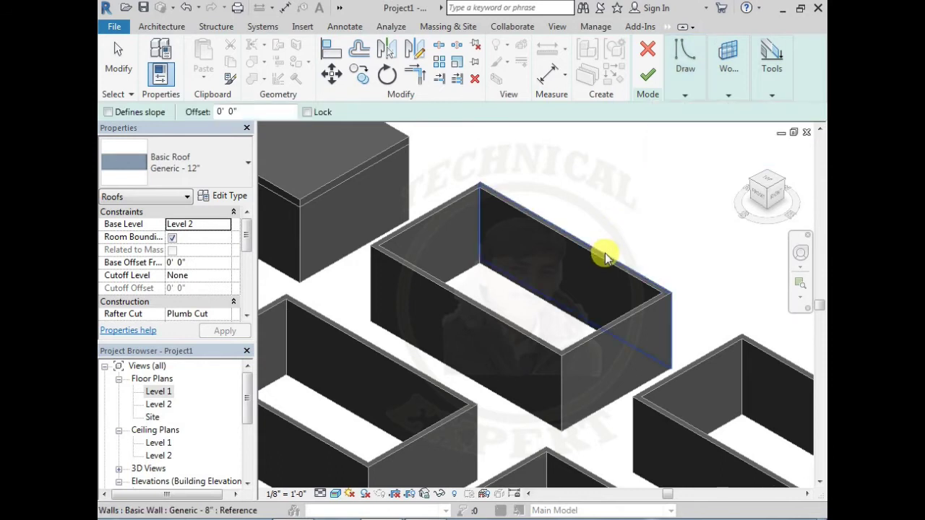
{"action": "left_click", "coordinate": [604, 253]}
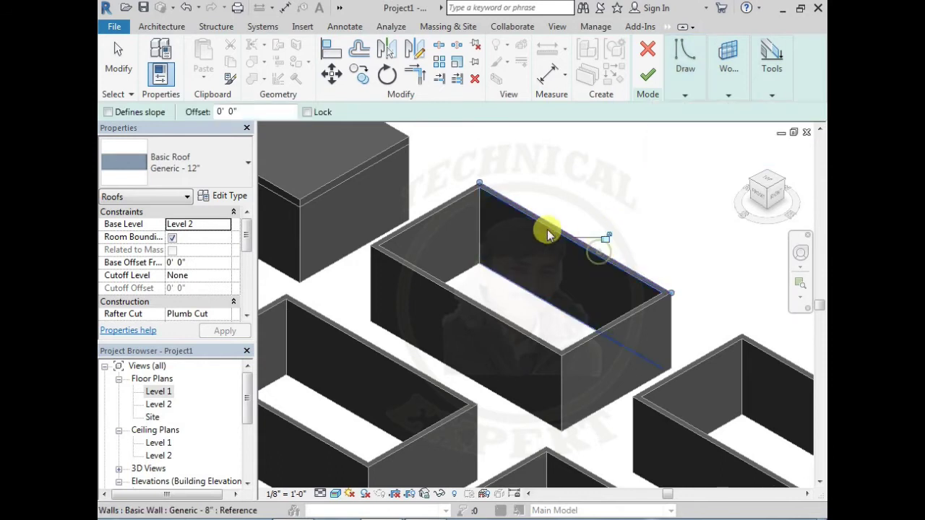
{"action": "left_click", "coordinate": [458, 195]}
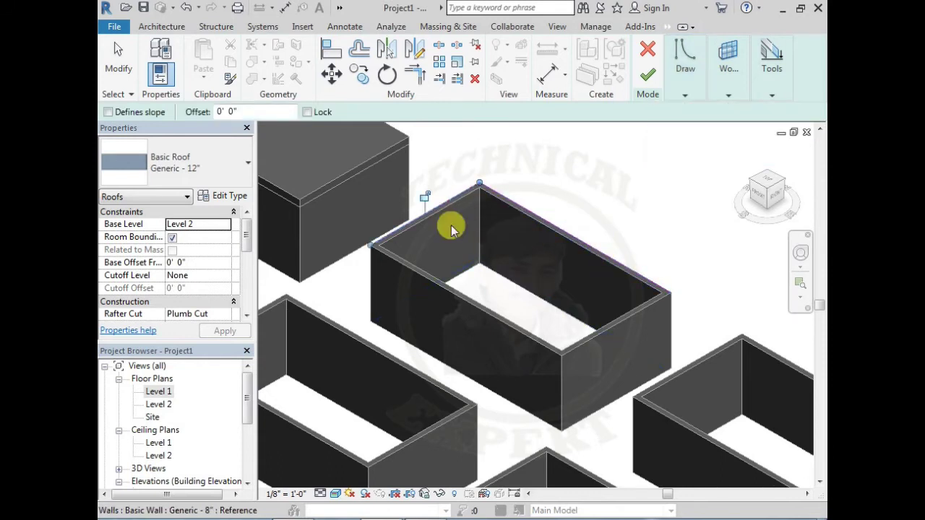
{"action": "left_click", "coordinate": [435, 284]}
{"action": "left_click", "coordinate": [614, 325]}
- Snap the boundary line's end to the wall corner and pick the right wall's top edge
{"action": "left_click", "coordinate": [614, 330]}
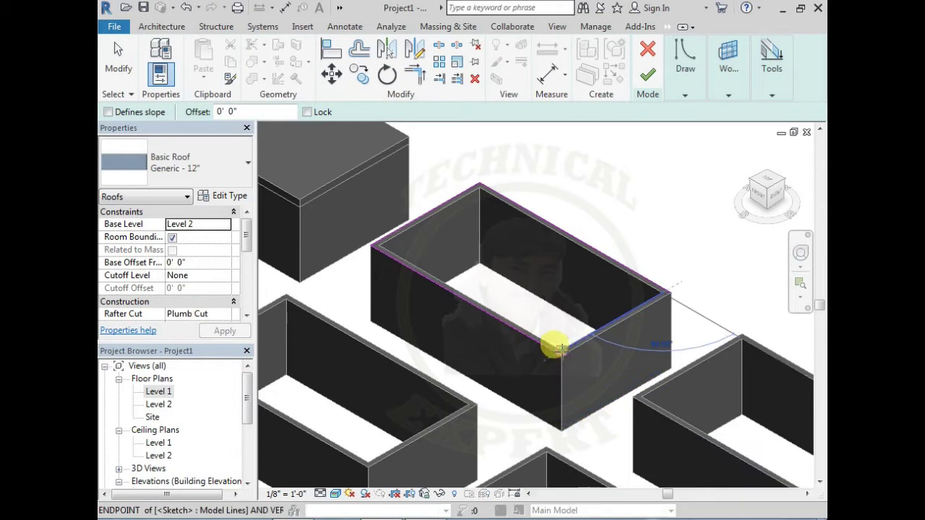
{"action": "left_click_drag", "start_coordinate": [562, 351], "coordinate": [673, 287]}
{"action": "scroll", "coordinate": [673, 287], "scroll_direction": "up", "scroll_amount": 2}
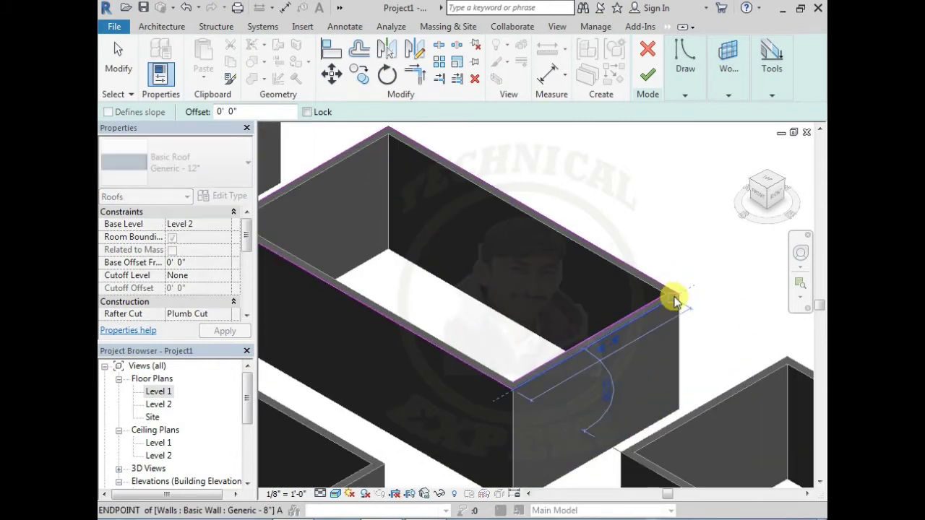
{"action": "scroll", "coordinate": [672, 297], "scroll_direction": "up", "scroll_amount": 2}
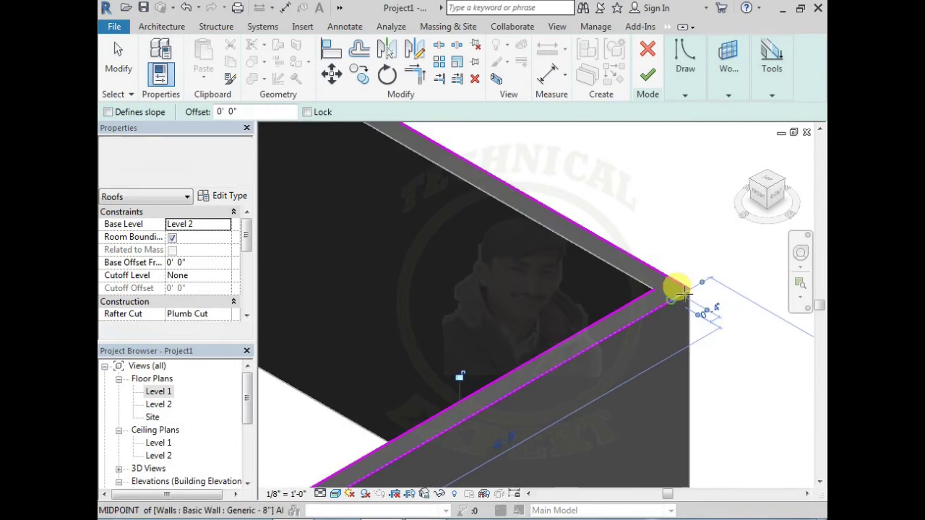
{"action": "left_click_drag", "start_coordinate": [670, 307], "coordinate": [691, 297]}
{"action": "scroll", "coordinate": [554, 299], "scroll_direction": "down", "scroll_amount": 2}
{"action": "scroll", "coordinate": [489, 341], "scroll_direction": "down", "scroll_amount": 2}
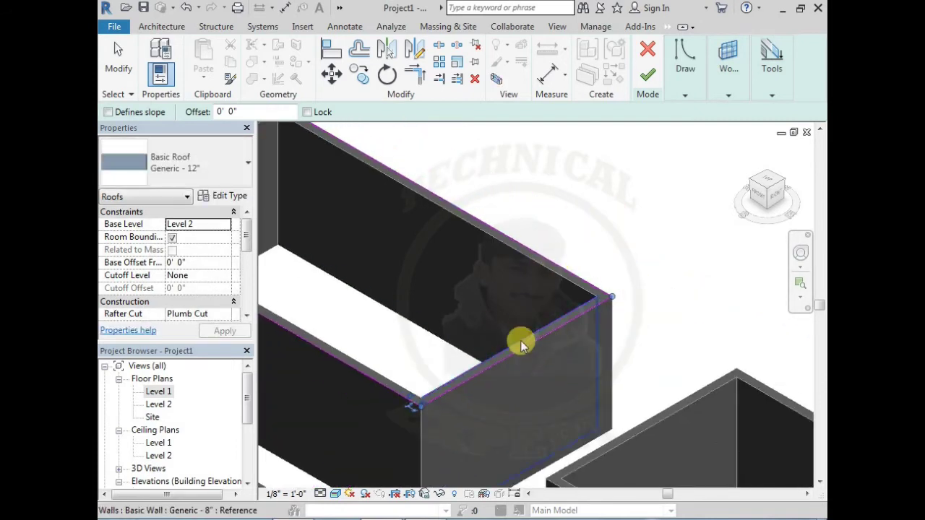
{"action": "left_click", "coordinate": [518, 340]}
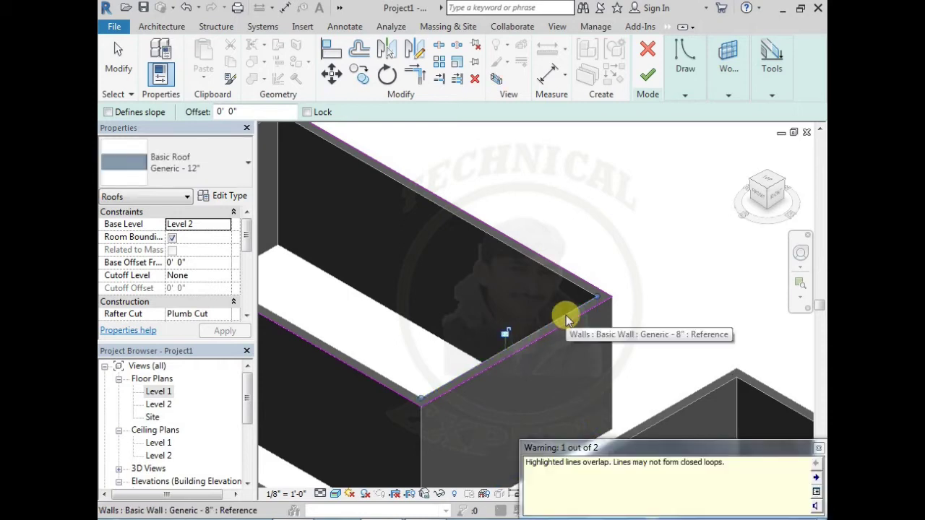
- Clear the overlapping-lines error by deleting the duplicate roof sketch line
{"action": "key", "text": "Escape"}
{"action": "middle_click_drag", "start_coordinate": [584, 257], "coordinate": [541, 316], "text": "shift"}
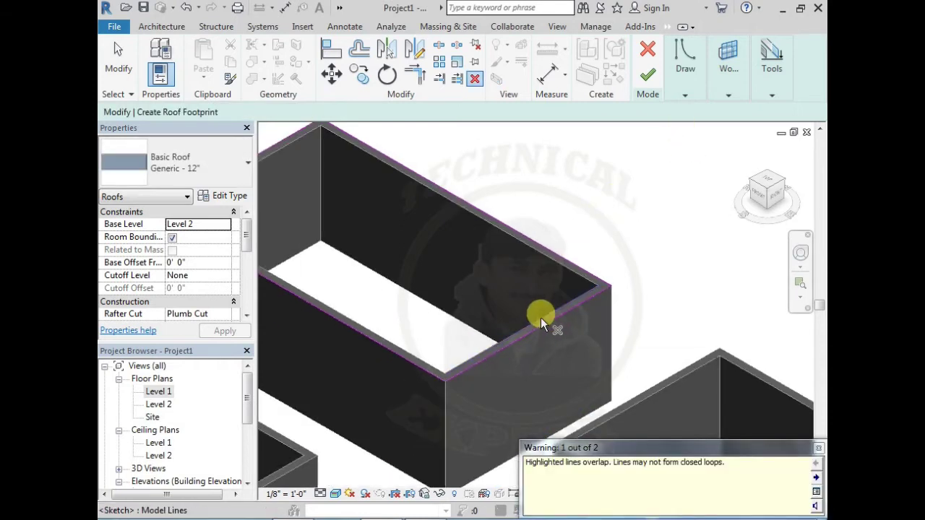
{"action": "left_click", "coordinate": [647, 75]}
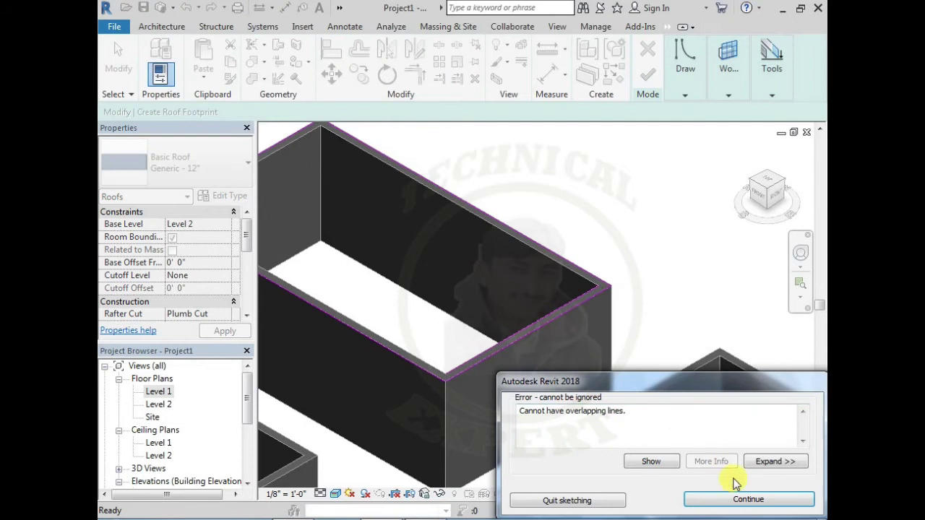
{"action": "key", "text": "Return"}
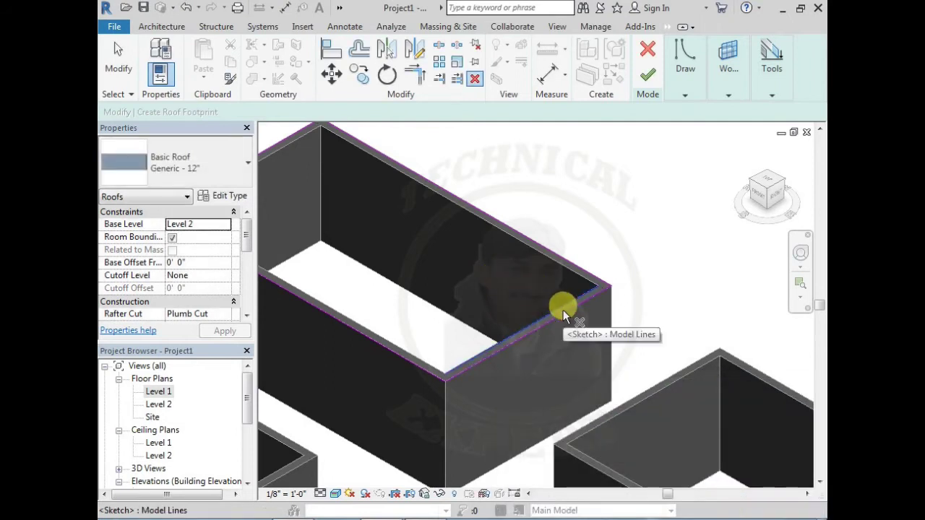
{"action": "left_click", "coordinate": [534, 318]}
{"action": "key", "text": "Delete"}
- Finish the second flat roof, deselect it, and pan to the next open enclosure
{"action": "mouse_move", "coordinate": [534, 319]}
{"action": "middle_mouse_down", "text": "shift"}
{"action": "mouse_move", "coordinate": [563, 246]}
{"action": "mouse_move", "coordinate": [547, 309]}
{"action": "middle_mouse_up", "text": "shift"}
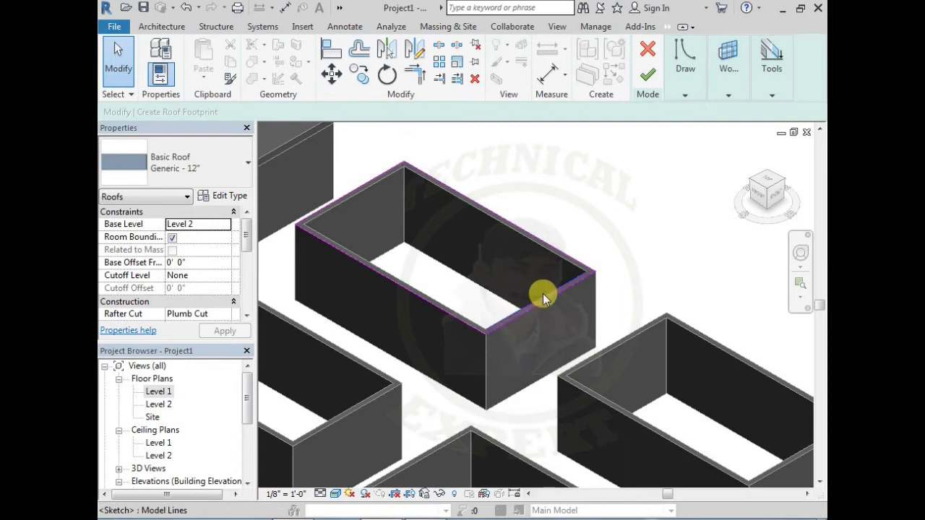
{"action": "left_click", "coordinate": [558, 305]}
{"action": "key", "text": "Escape"}
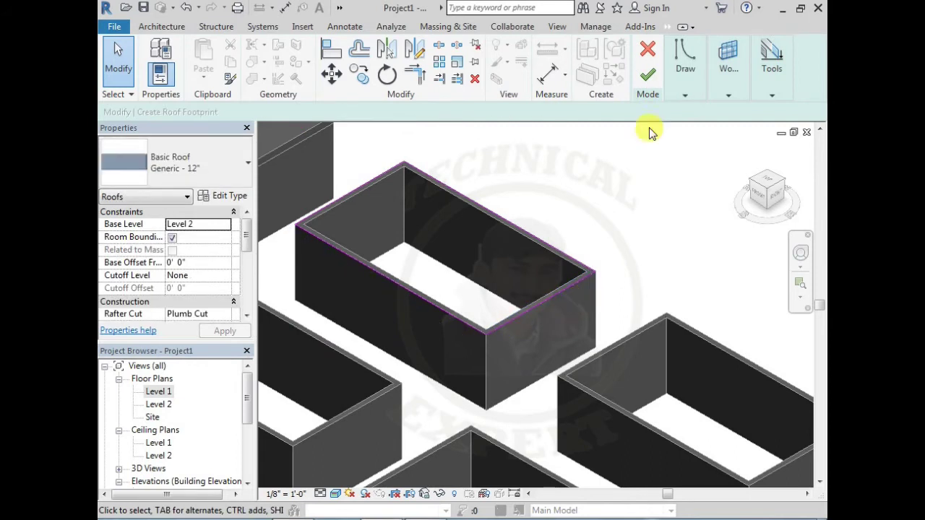
{"action": "left_click", "coordinate": [647, 76]}
{"action": "left_click", "coordinate": [535, 209]}
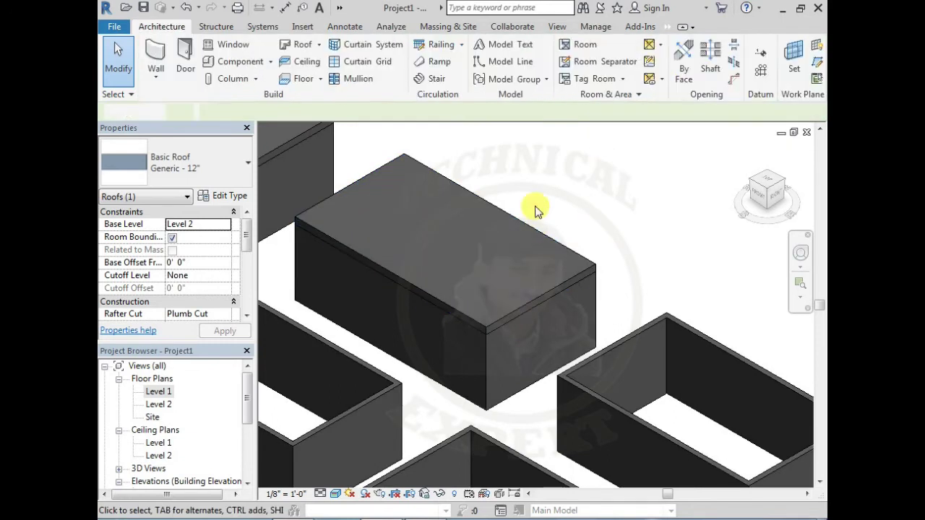
{"action": "scroll", "coordinate": [504, 249], "scroll_direction": "down", "scroll_amount": 2}
{"action": "mouse_move", "coordinate": [557, 258]}
{"action": "middle_mouse_down"}
{"action": "mouse_move", "coordinate": [464, 237]}
{"action": "mouse_move", "coordinate": [501, 229]}
{"action": "mouse_move", "coordinate": [560, 180]}
{"action": "middle_mouse_up"}
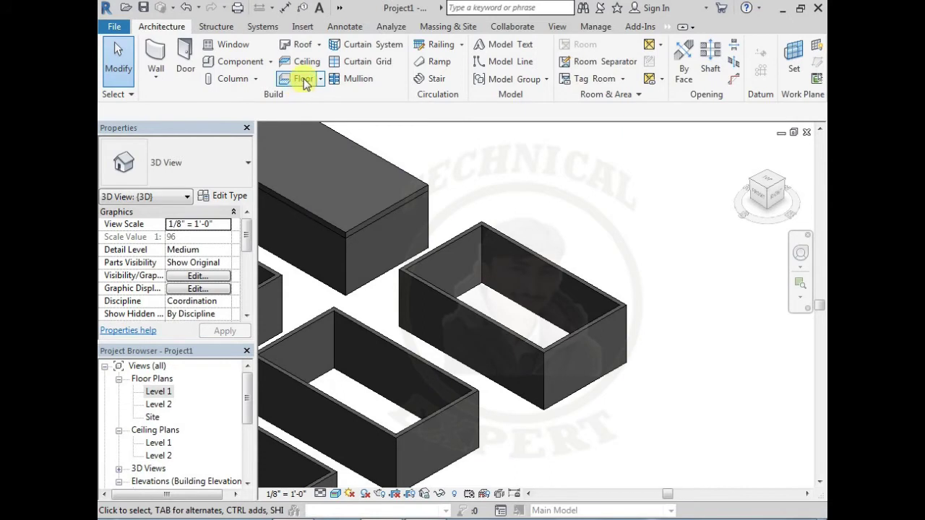
- Start a third Roof by Footprint sketch based on Level 2, with Defines slope on
{"action": "left_click", "coordinate": [303, 45]}
{"action": "left_click", "coordinate": [443, 296]}
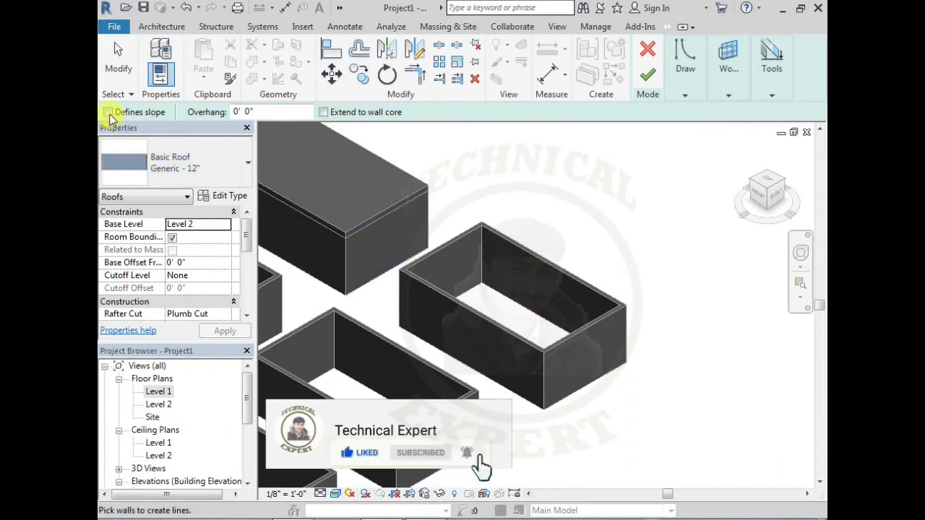
{"action": "left_click", "coordinate": [108, 112]}
- Draw a rectangular boundary between opposite wall corners and finish the hipped roof
{"action": "left_click", "coordinate": [683, 98]}
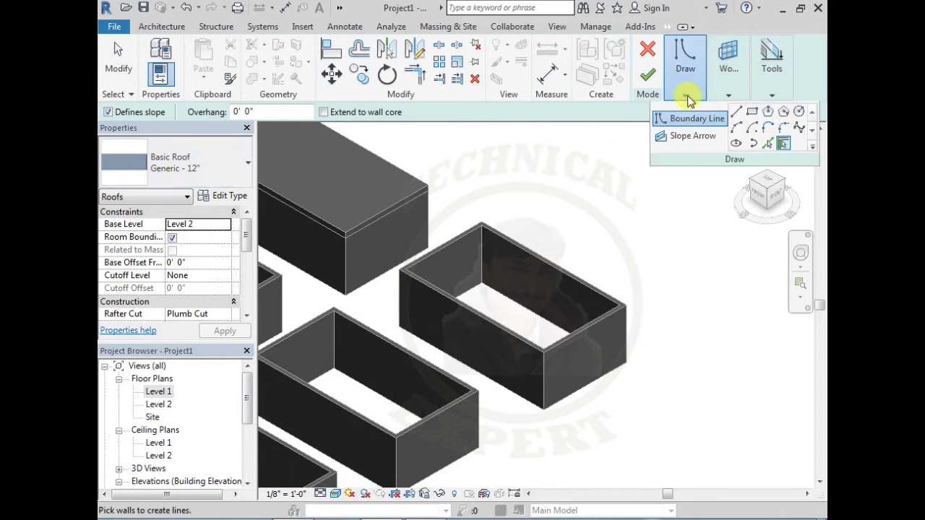
{"action": "left_click", "coordinate": [752, 111]}
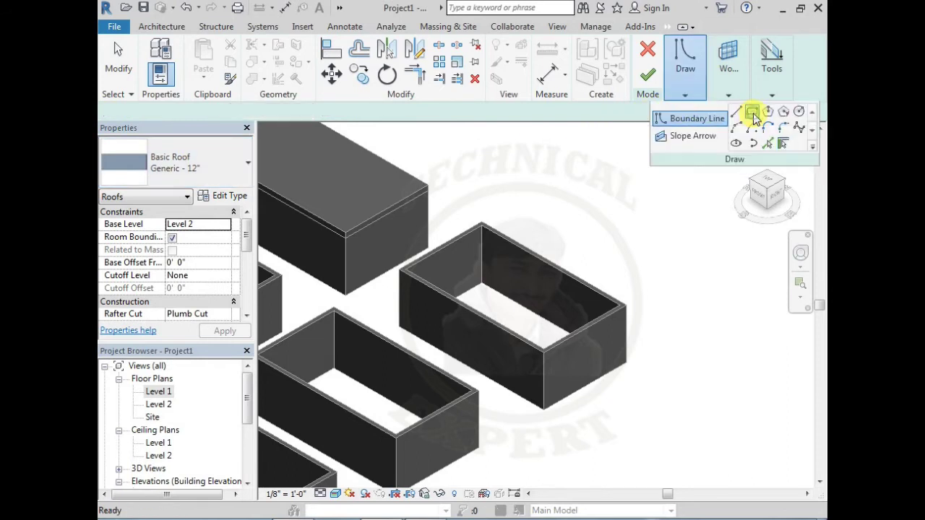
{"action": "left_click", "coordinate": [398, 269]}
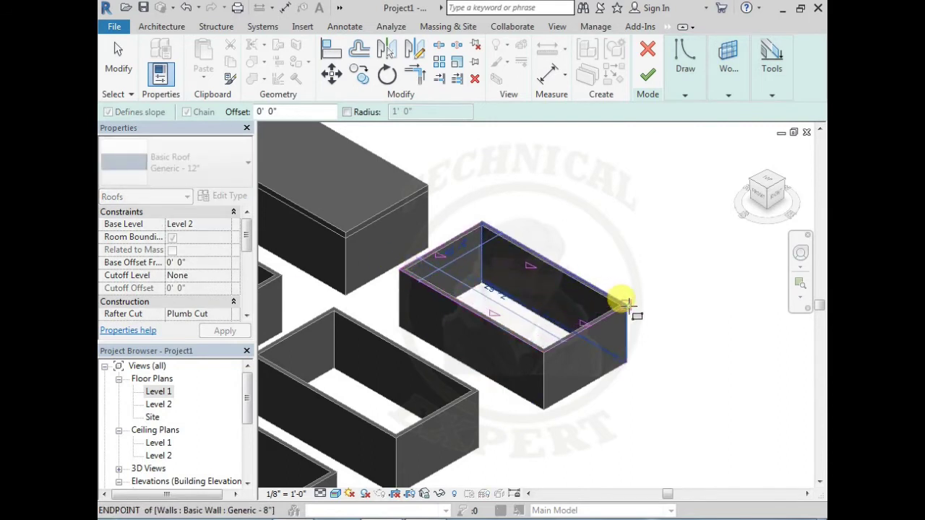
{"action": "left_click", "coordinate": [616, 301]}
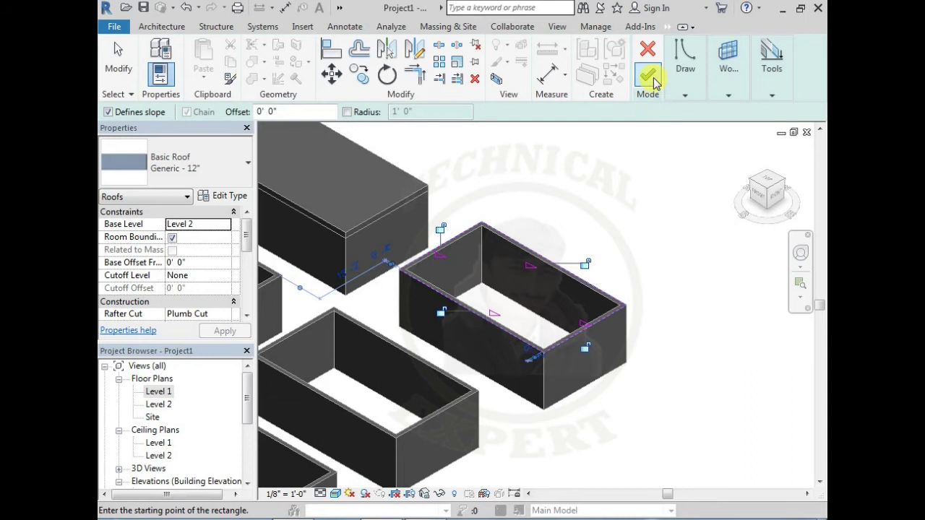
{"action": "left_click", "coordinate": [648, 75]}
{"action": "left_click", "coordinate": [636, 273]}
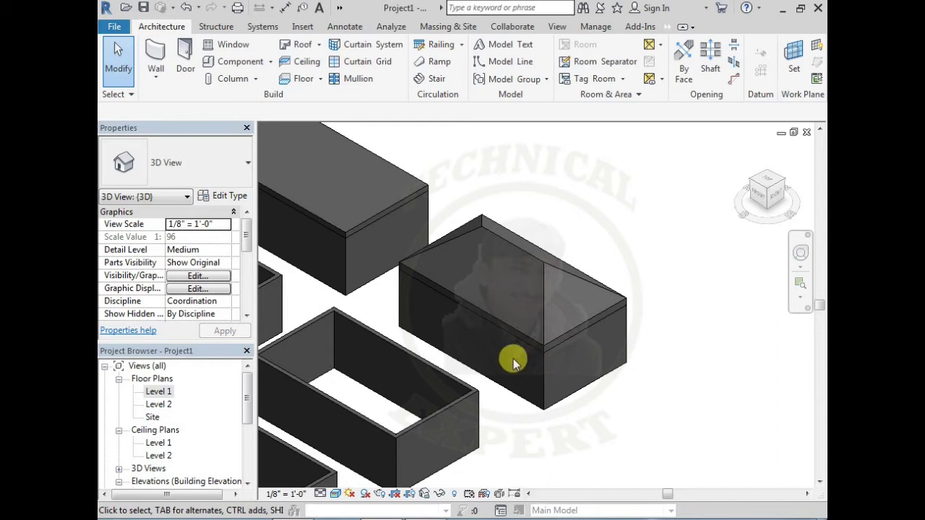
- Pan to the next box and begin a Level 2 footprint roof with a 2' 0" overhang
{"action": "mouse_move", "coordinate": [399, 312]}
{"action": "middle_mouse_down"}
{"action": "mouse_move", "coordinate": [485, 338]}
{"action": "mouse_move", "coordinate": [464, 320]}
{"action": "middle_mouse_up"}
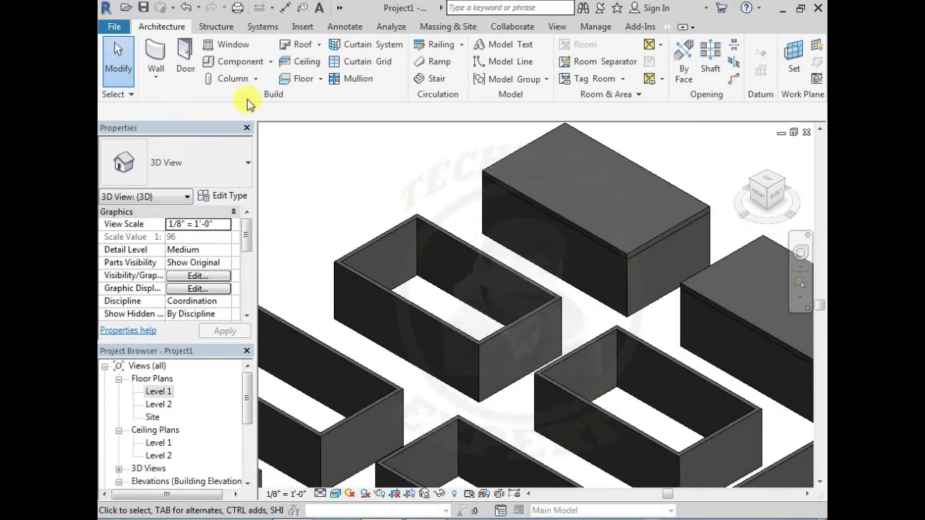
{"action": "left_click", "coordinate": [304, 49]}
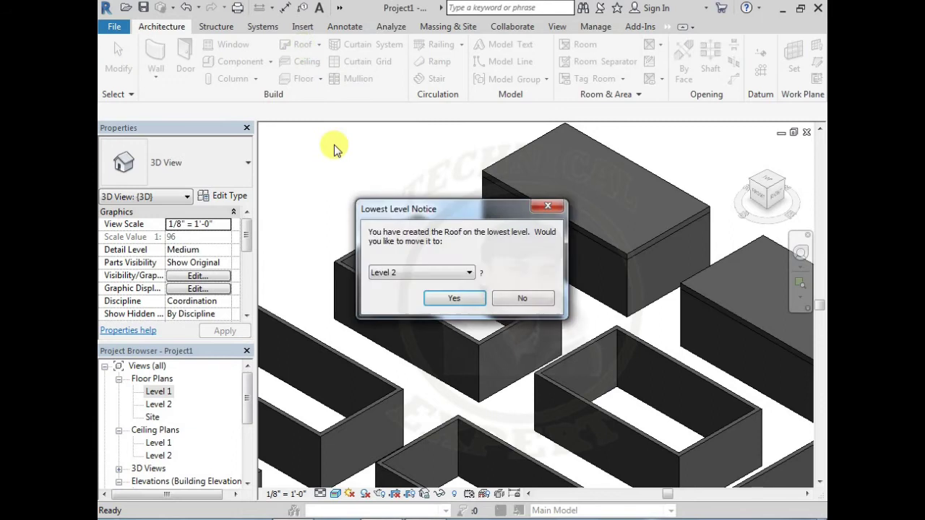
{"action": "left_click", "coordinate": [444, 300]}
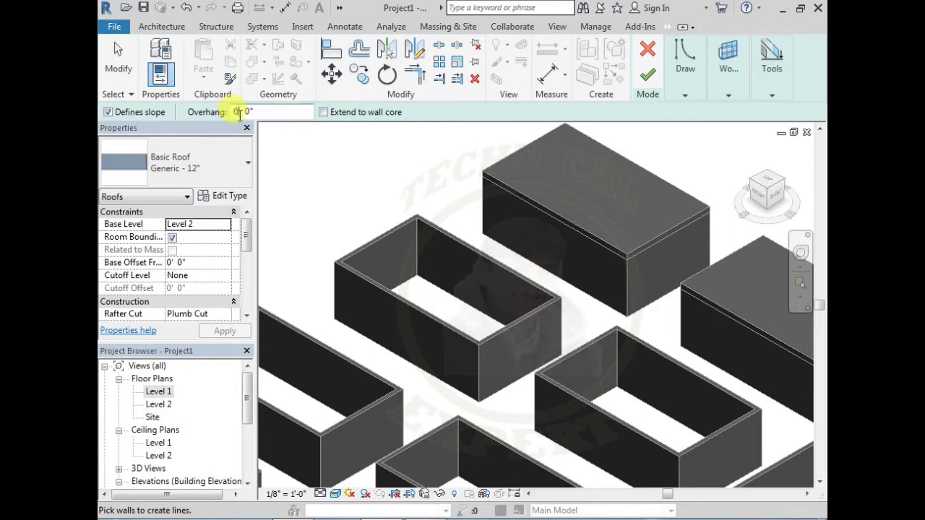
{"action": "type", "text": "2"}
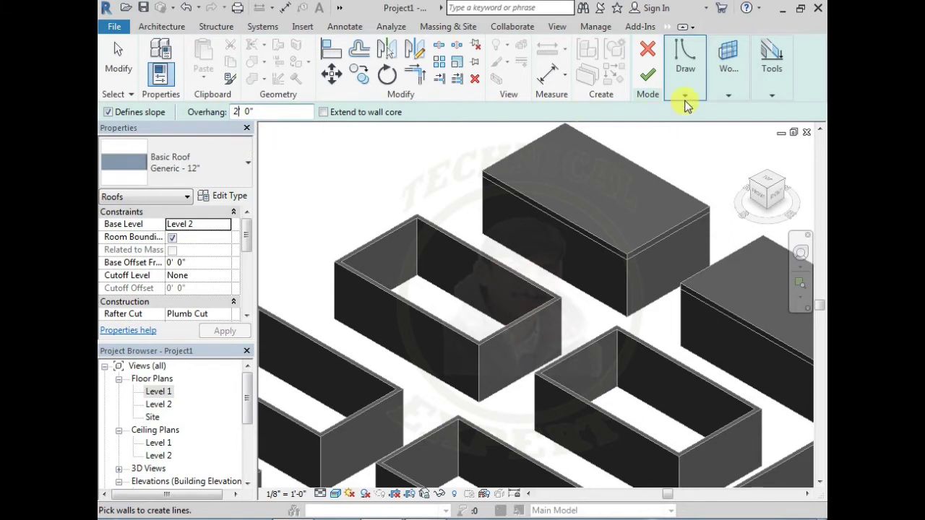
{"action": "left_click", "coordinate": [684, 97]}
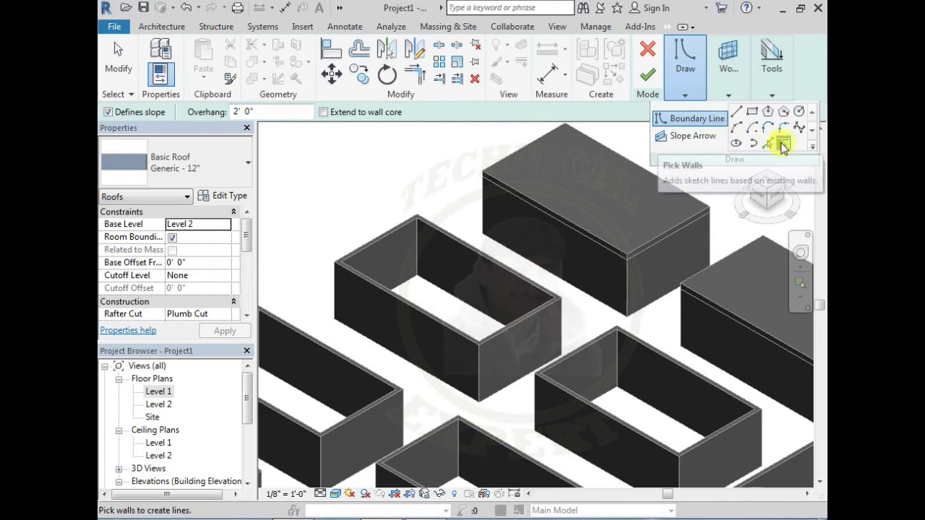
- Pick all four walls as boundaries and finish the 2' overhanging hipped roof
{"action": "left_click", "coordinate": [395, 231]}
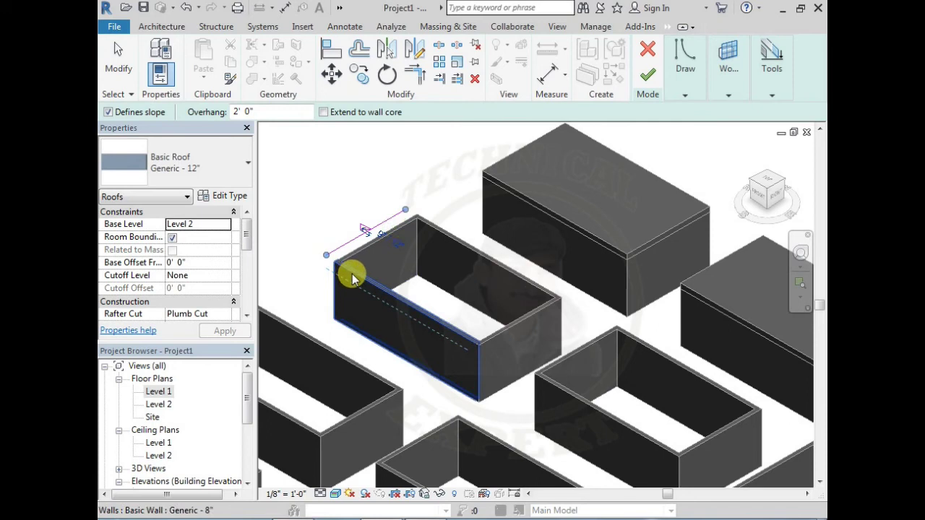
{"action": "left_click", "coordinate": [351, 268]}
{"action": "left_click", "coordinate": [492, 262]}
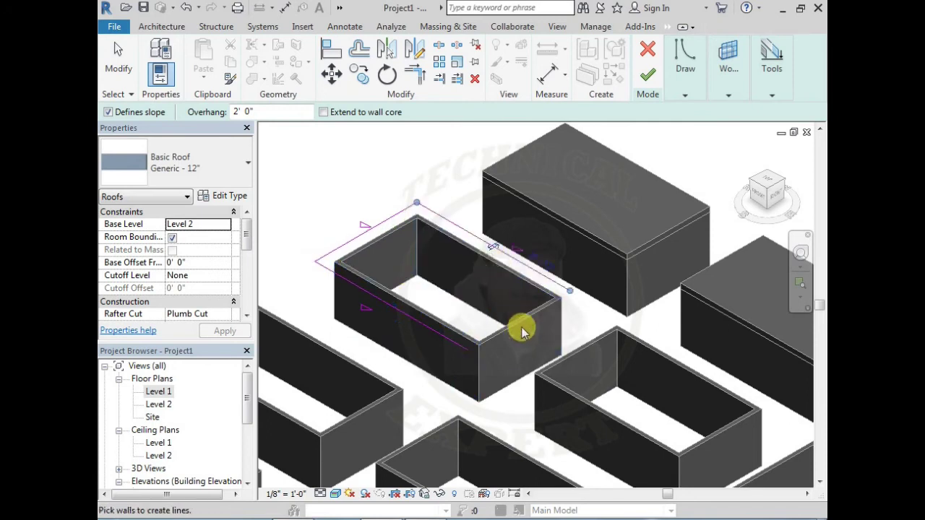
{"action": "left_click", "coordinate": [518, 322]}
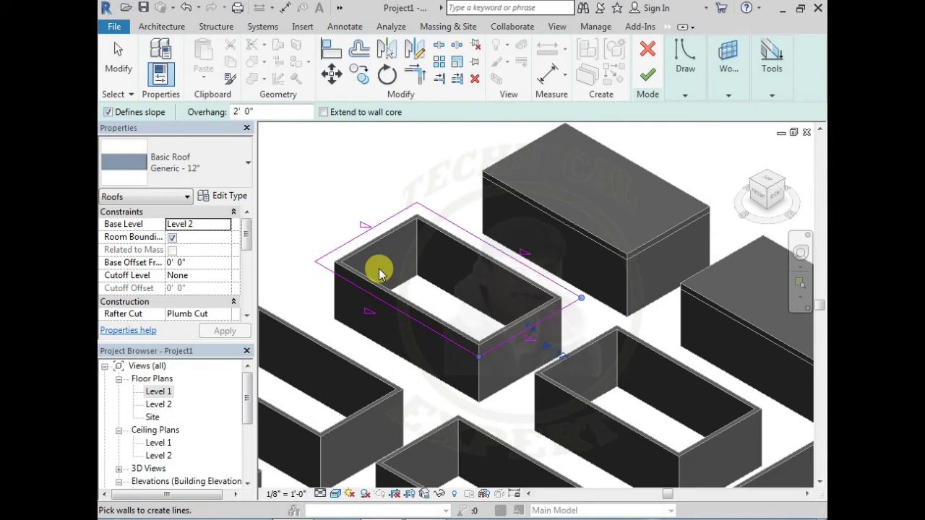
{"action": "left_click", "coordinate": [648, 75]}
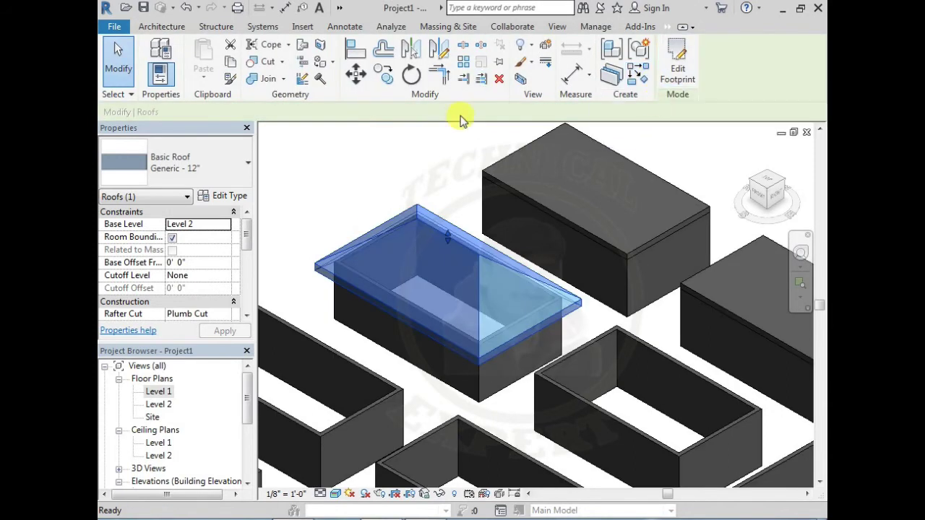
{"action": "left_click", "coordinate": [425, 168]}
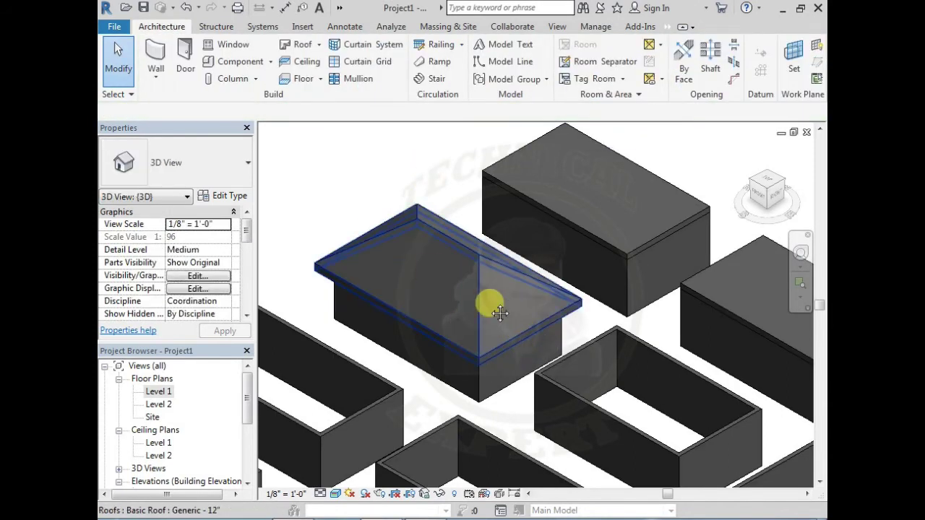
{"action": "middle_click_drag", "start_coordinate": [499, 313], "coordinate": [451, 237]}
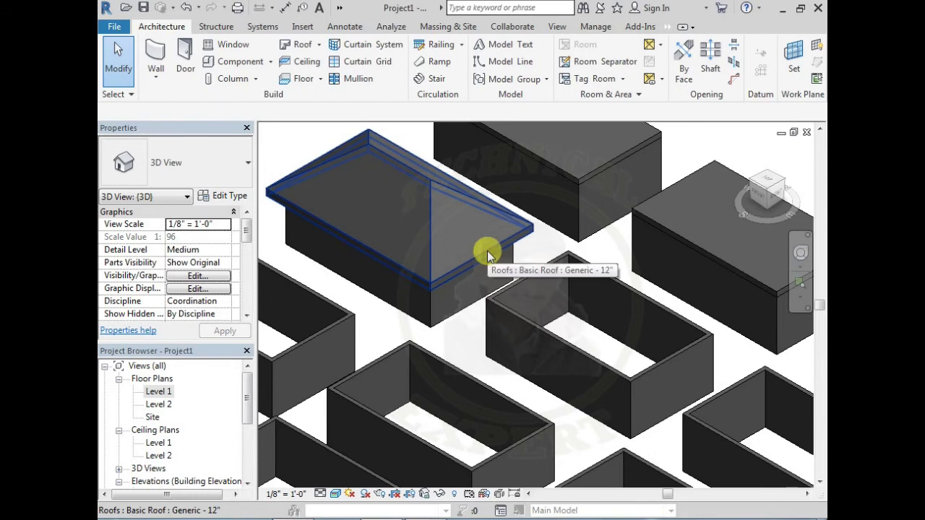
{"action": "mouse_move", "coordinate": [487, 251]}
{"action": "middle_mouse_down"}
{"action": "mouse_move", "coordinate": [423, 196]}
{"action": "mouse_move", "coordinate": [465, 268]}
{"action": "mouse_move", "coordinate": [436, 244]}
{"action": "middle_mouse_up"}
{"action": "scroll", "coordinate": [428, 225], "scroll_direction": "down", "scroll_amount": 3}
{"action": "scroll", "coordinate": [465, 268], "scroll_direction": "up", "scroll_amount": 2}
{"action": "scroll", "coordinate": [450, 256], "scroll_direction": "up", "scroll_amount": 2}
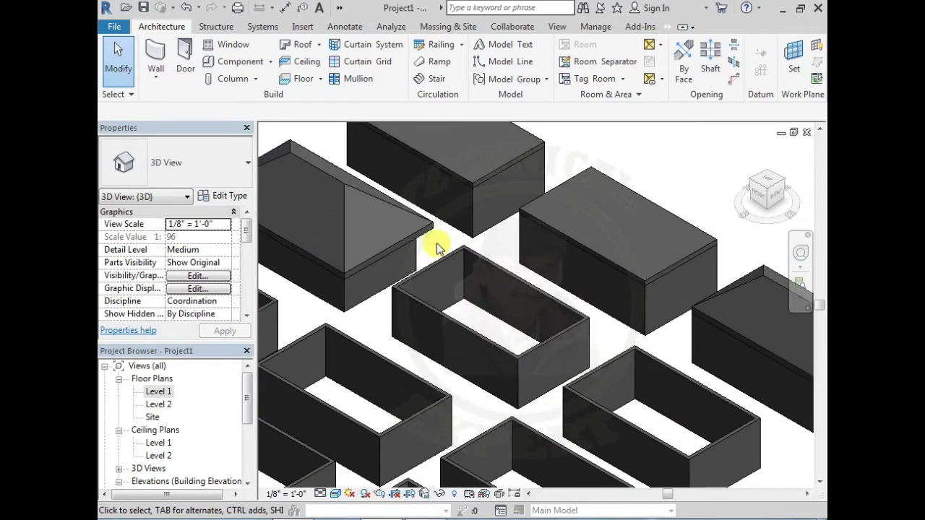
- Start a Level 2 footprint roof and pick the enclosure's wall edges as boundary lines
{"action": "left_click", "coordinate": [302, 45]}
{"action": "left_click", "coordinate": [455, 297]}
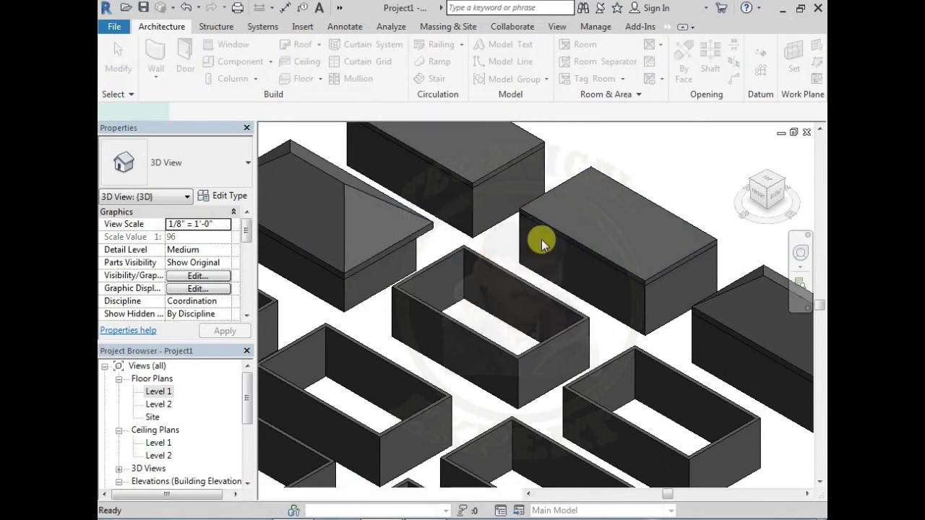
{"action": "mouse_move", "coordinate": [394, 241]}
{"action": "middle_mouse_down"}
{"action": "mouse_move", "coordinate": [485, 246]}
{"action": "mouse_move", "coordinate": [475, 235]}
{"action": "middle_mouse_up"}
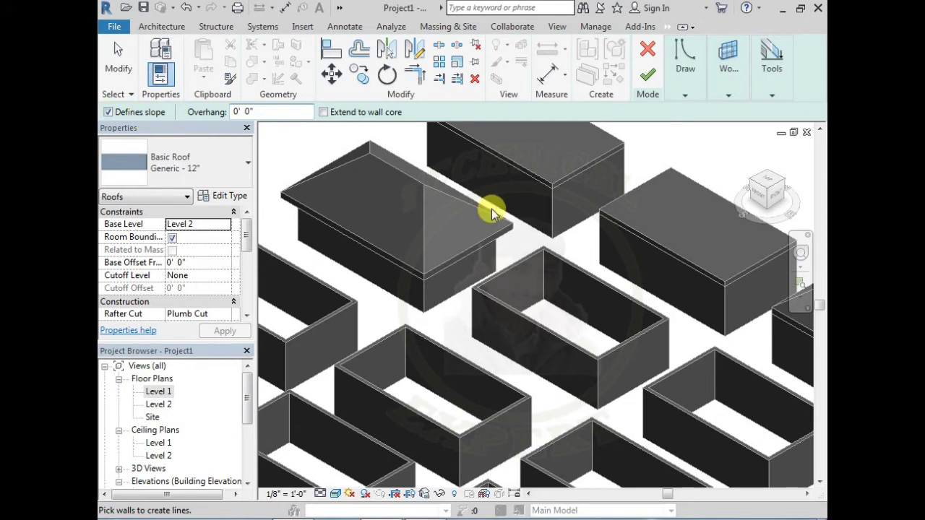
{"action": "mouse_move", "coordinate": [684, 68]}
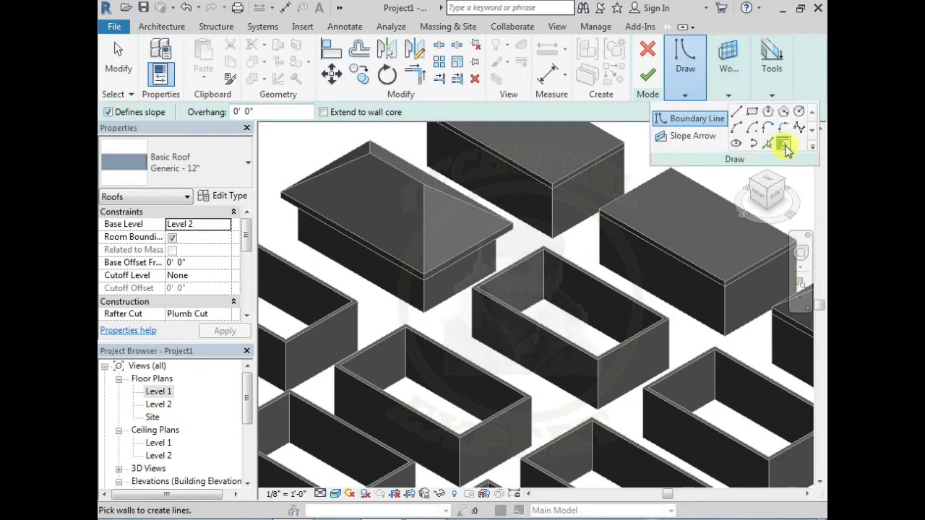
{"action": "left_click", "coordinate": [767, 143]}
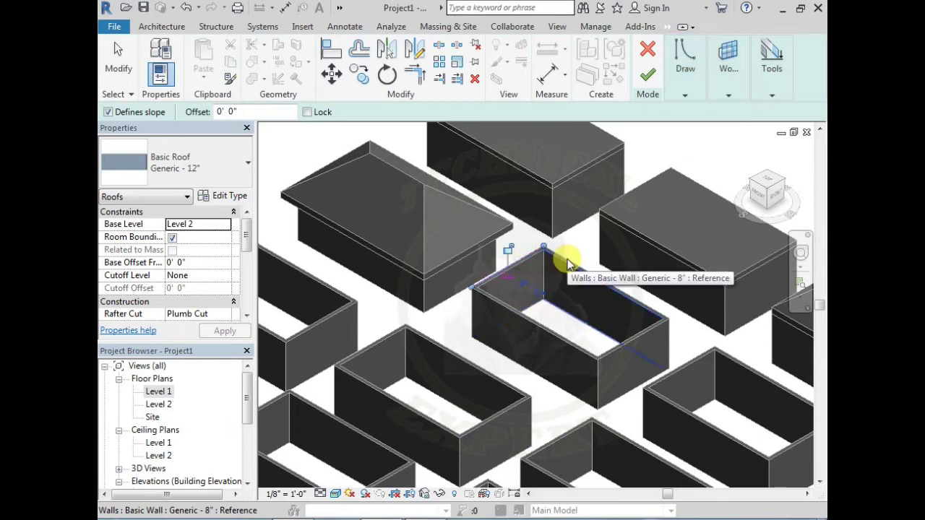
{"action": "left_click", "coordinate": [559, 257]}
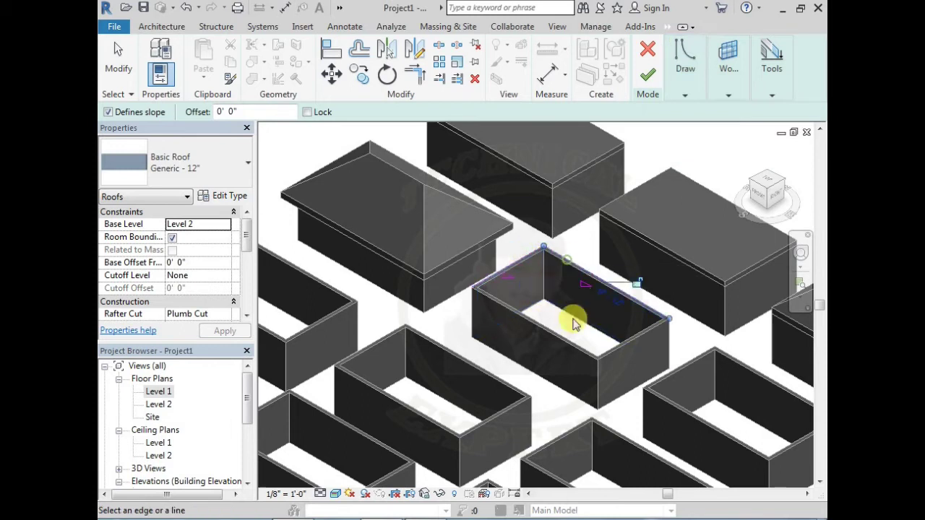
{"action": "left_click", "coordinate": [520, 315]}
{"action": "left_click", "coordinate": [633, 345]}
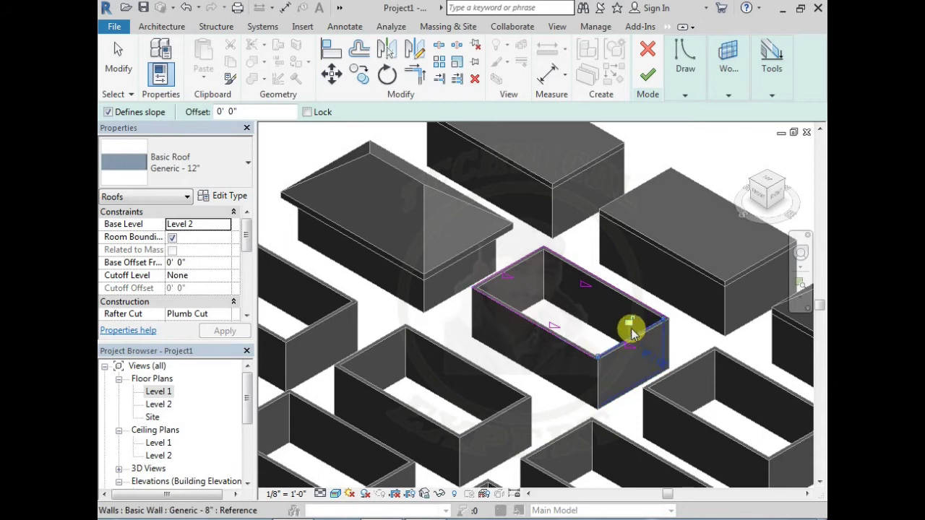
{"action": "left_click", "coordinate": [508, 276]}
{"action": "left_click", "coordinate": [624, 349]}
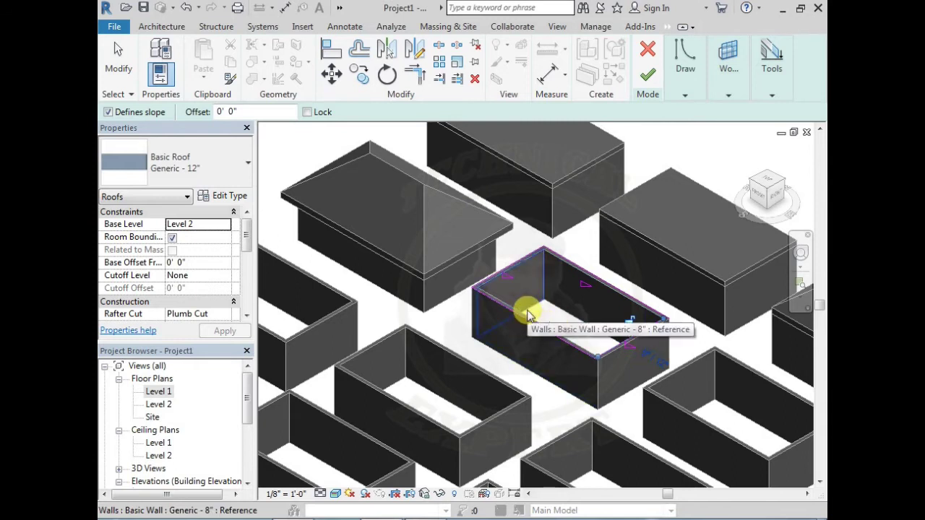
{"action": "left_click", "coordinate": [528, 315]}
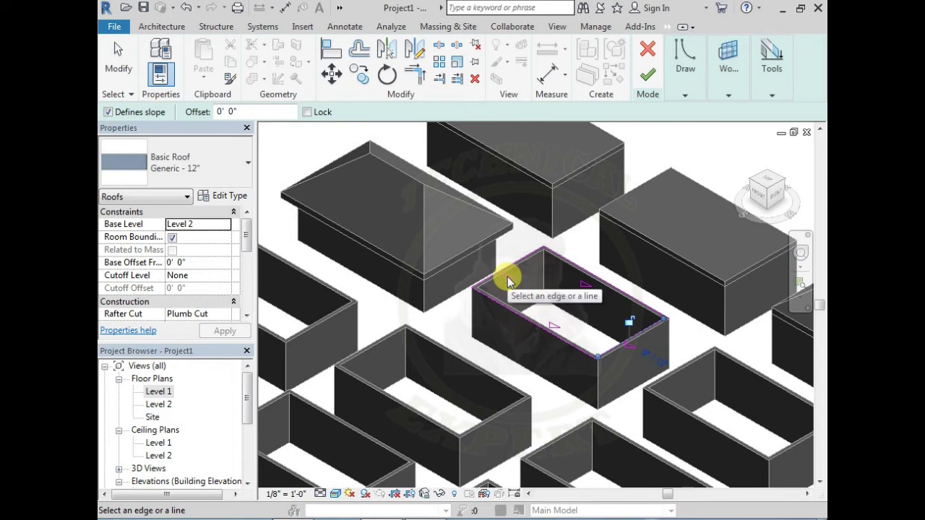
- Try adjusting edge slopes, then cancel and discard the overlapping roof sketch
{"action": "left_click", "coordinate": [629, 351]}
{"action": "key", "text": "Return"}
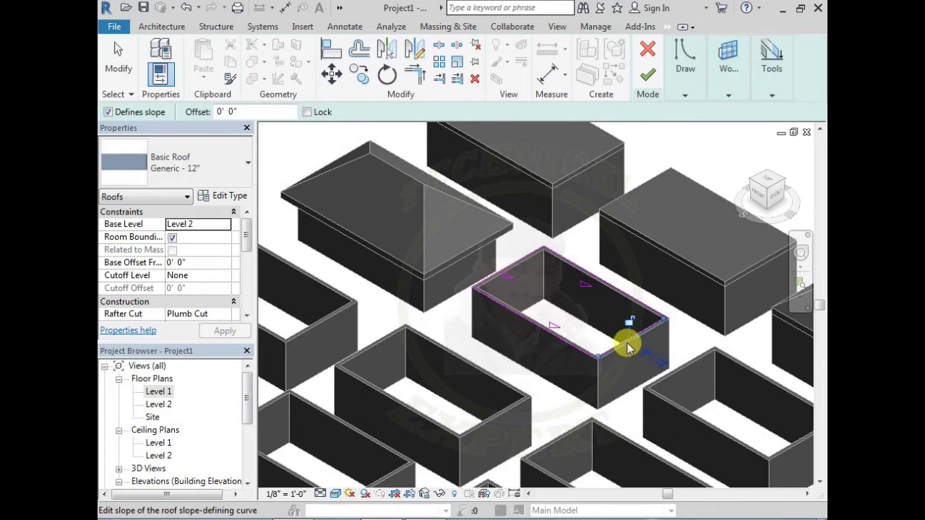
{"action": "scroll", "coordinate": [627, 348], "scroll_direction": "up", "scroll_amount": 3}
{"action": "left_click", "coordinate": [632, 350]}
{"action": "left_click", "coordinate": [632, 352]}
{"action": "key", "text": "Return"}
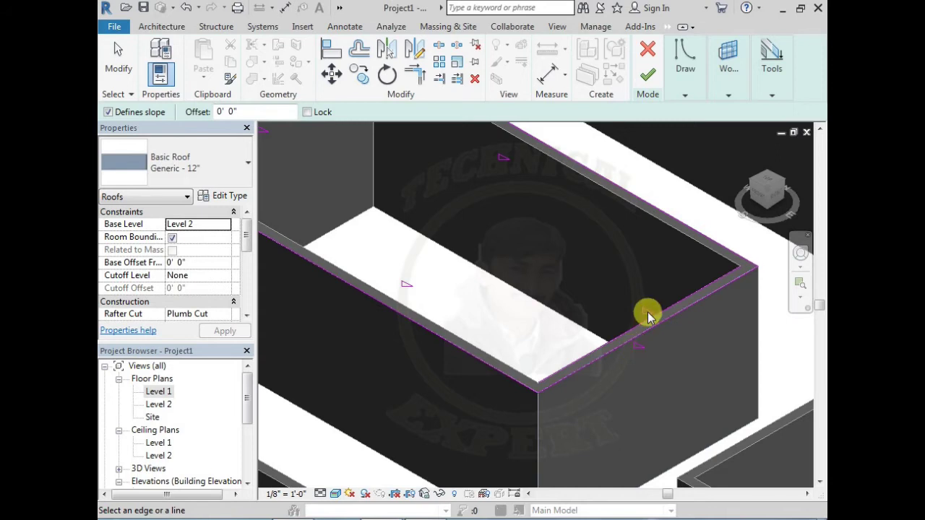
{"action": "scroll", "coordinate": [633, 327], "scroll_direction": "down", "scroll_amount": 2}
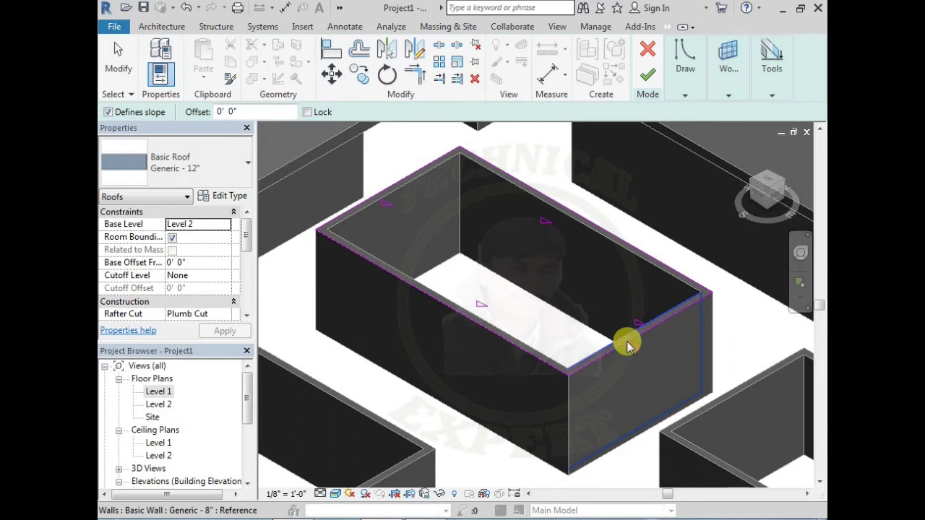
{"action": "left_click", "coordinate": [627, 338]}
{"action": "left_click", "coordinate": [619, 340]}
{"action": "left_click", "coordinate": [647, 51]}
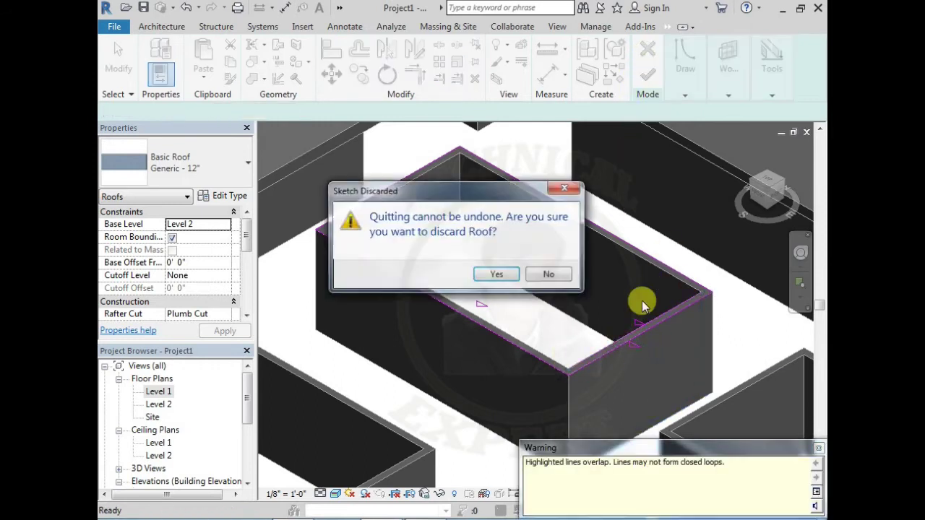
{"action": "key", "text": "Return"}
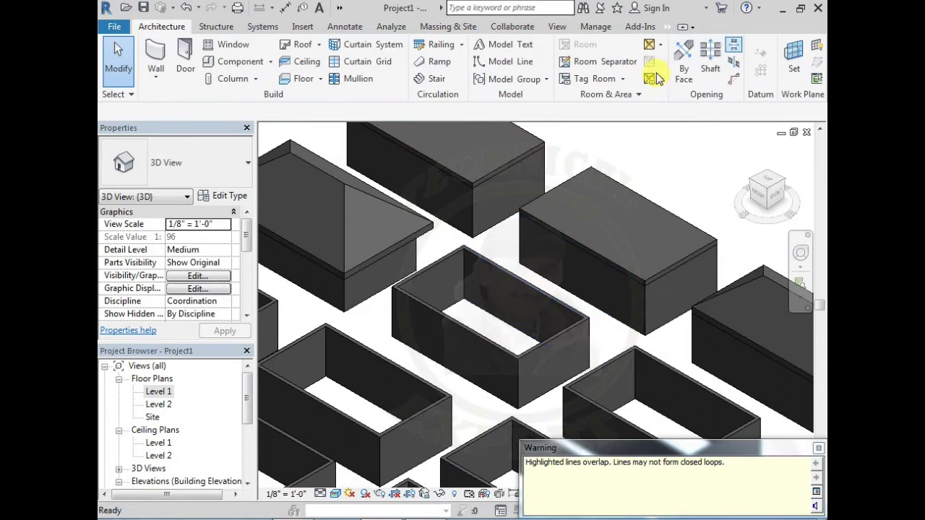
- Start a Level 2 footprint roof and draw a rectangular footprint over the walls
{"action": "left_click", "coordinate": [284, 44]}
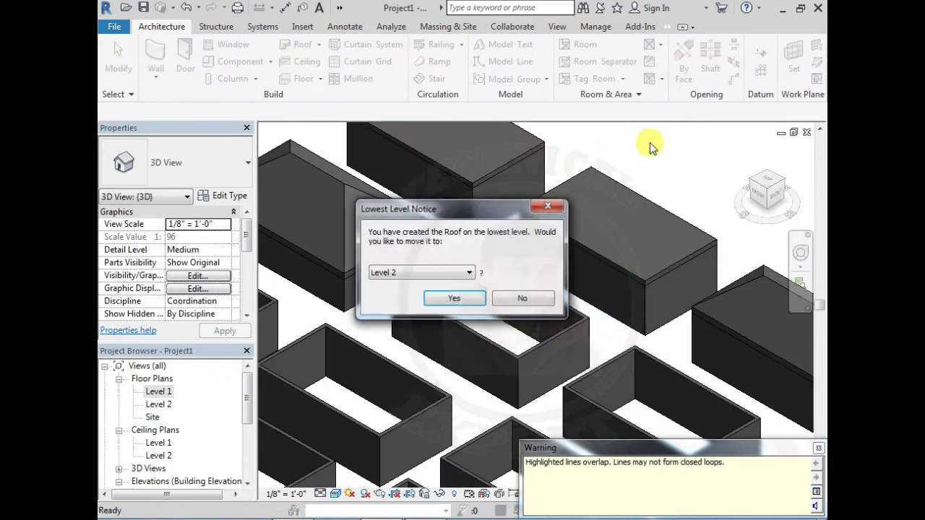
{"action": "left_click", "coordinate": [453, 296]}
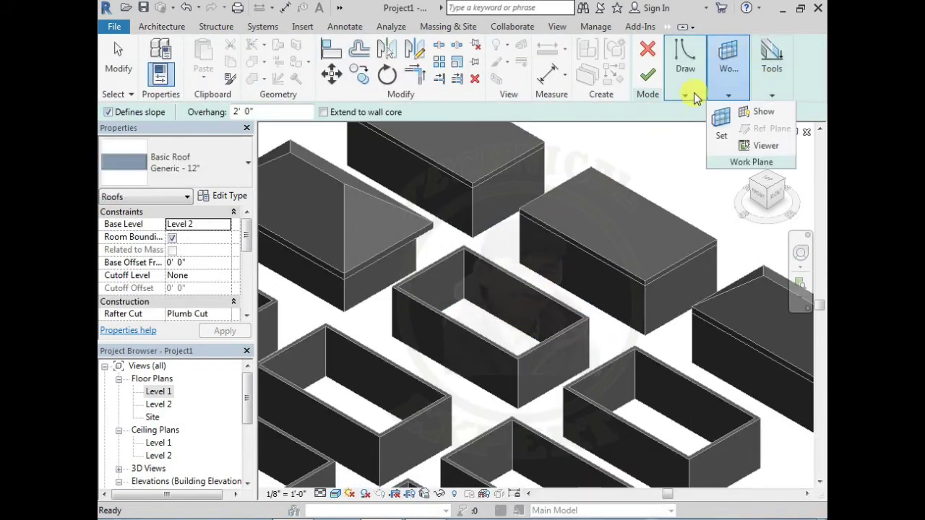
{"action": "mouse_move", "coordinate": [685, 72]}
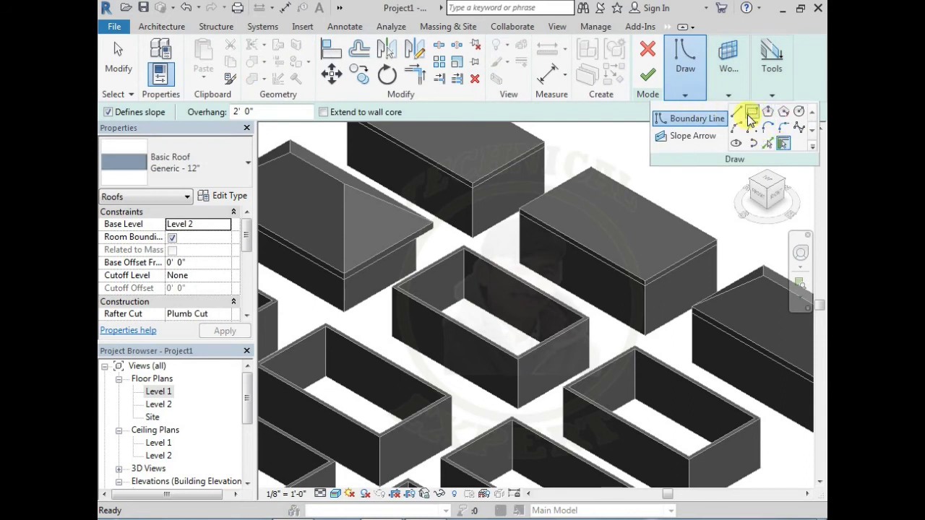
{"action": "left_click", "coordinate": [749, 116]}
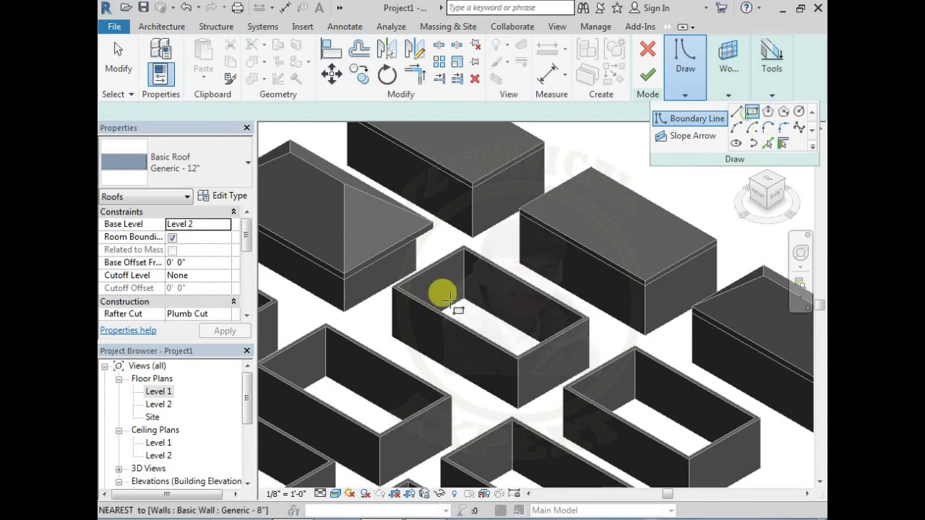
{"action": "left_click", "coordinate": [397, 286]}
{"action": "scroll", "coordinate": [586, 315], "scroll_direction": "up", "scroll_amount": 2}
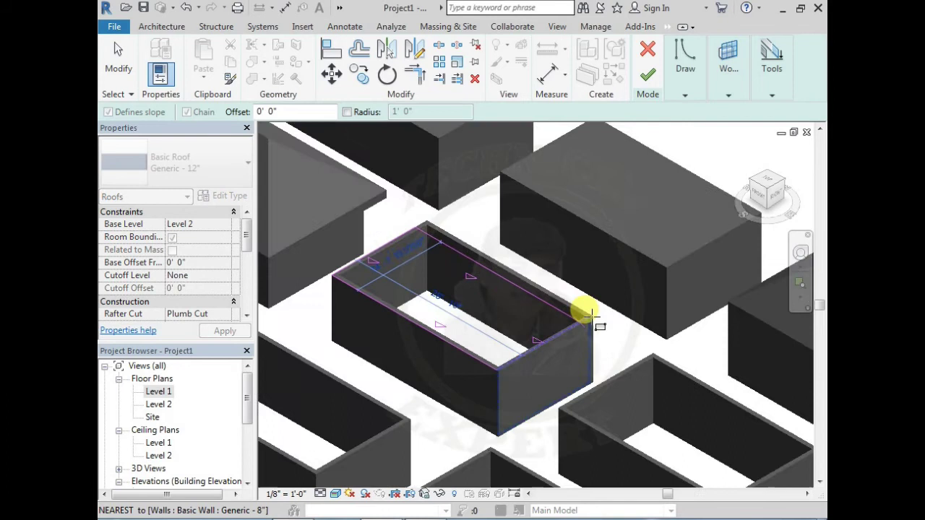
{"action": "left_click", "coordinate": [587, 316]}
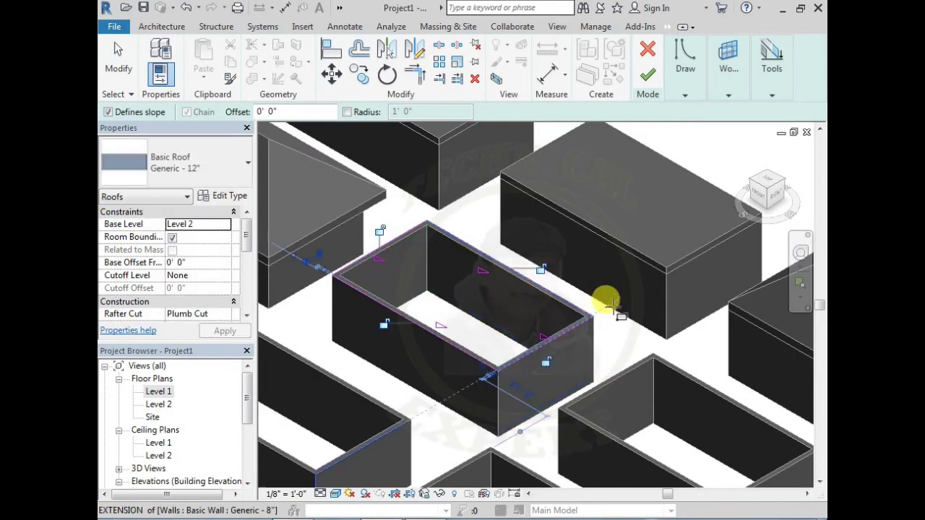
{"action": "key", "text": "Escape"}
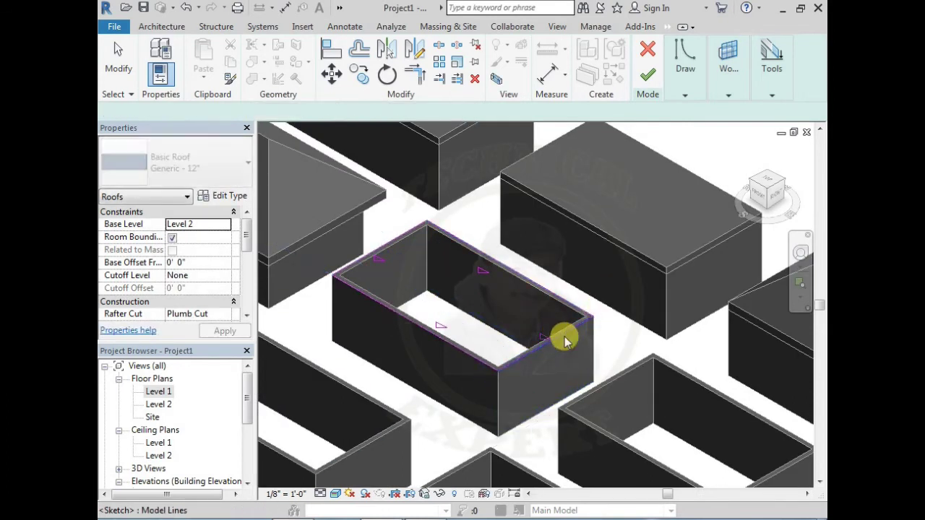
- Turn off Defines slope on the front short edge and finish the gable roof
{"action": "left_click", "coordinate": [562, 336]}
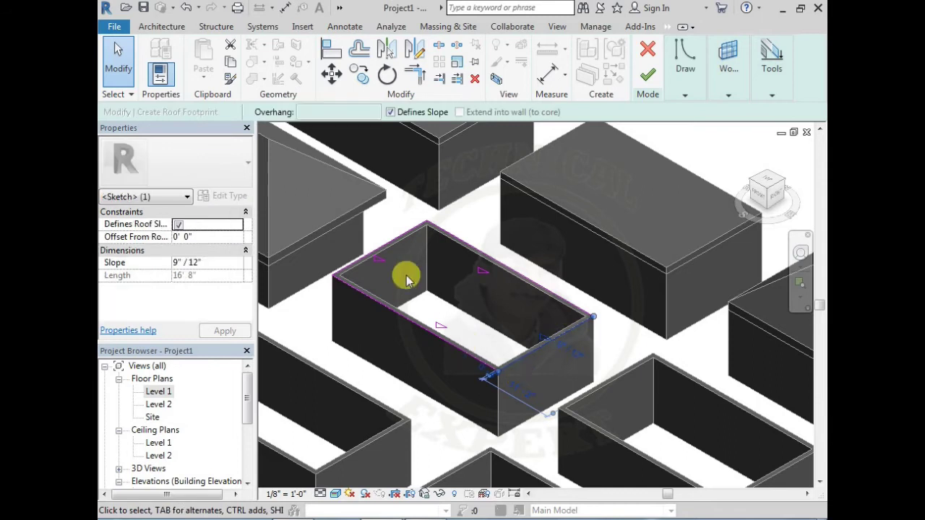
{"action": "left_click", "coordinate": [390, 112]}
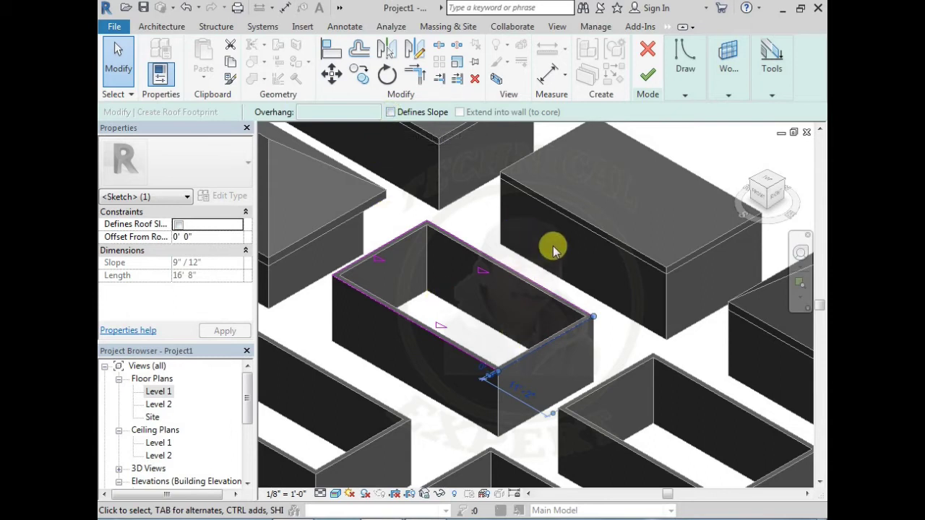
{"action": "left_click", "coordinate": [553, 256]}
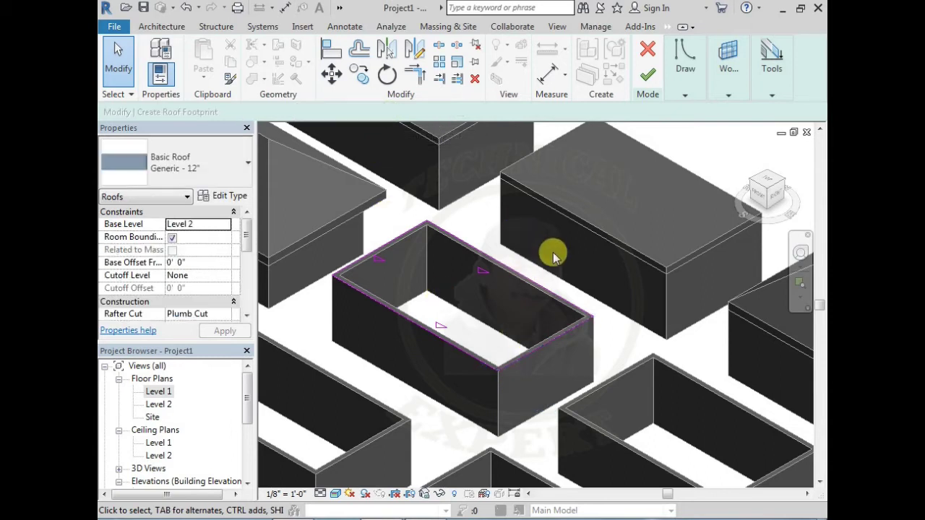
{"action": "left_click", "coordinate": [649, 76]}
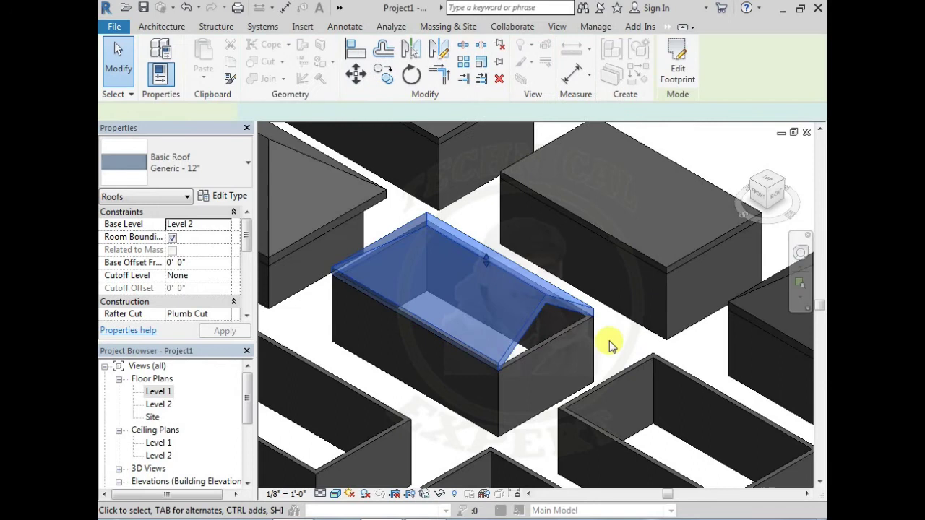
{"action": "scroll", "coordinate": [442, 280], "scroll_direction": "up", "scroll_amount": 1}
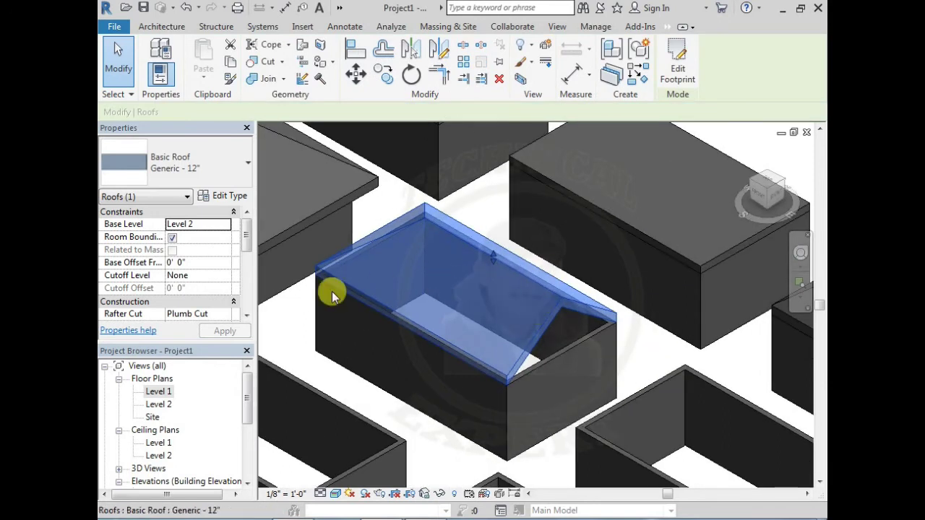
{"action": "key", "text": "Escape"}
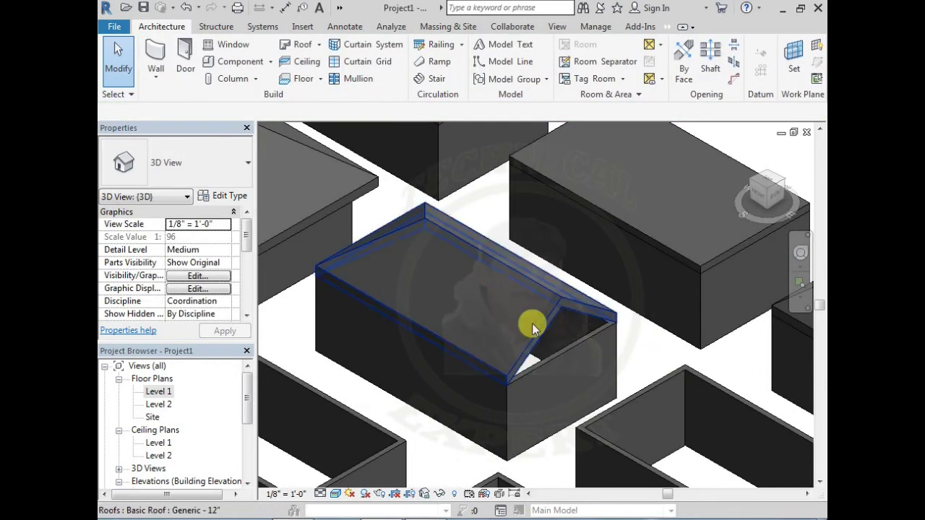
{"action": "mouse_move", "coordinate": [495, 383]}
{"action": "middle_mouse_down"}
{"action": "mouse_move", "coordinate": [371, 289]}
{"action": "mouse_move", "coordinate": [523, 339]}
{"action": "middle_mouse_up"}
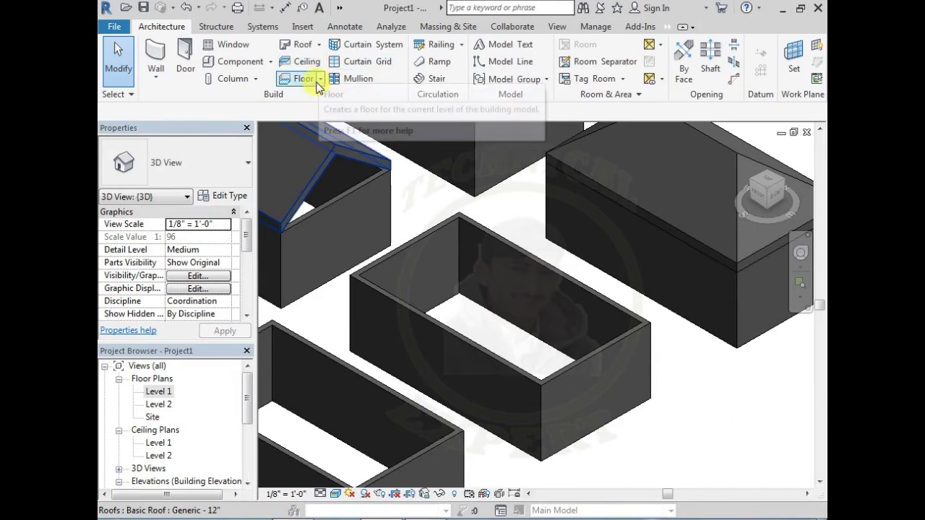
- Start a Level 2 footprint roof and draw a rectangular footprint over the walls
{"action": "left_click", "coordinate": [300, 44]}
{"action": "left_click", "coordinate": [455, 299]}
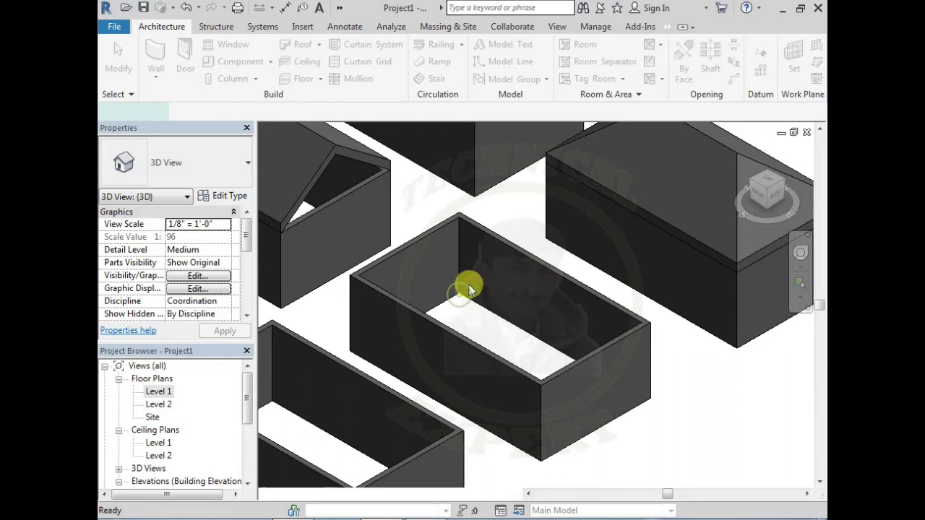
{"action": "left_click", "coordinate": [749, 115]}
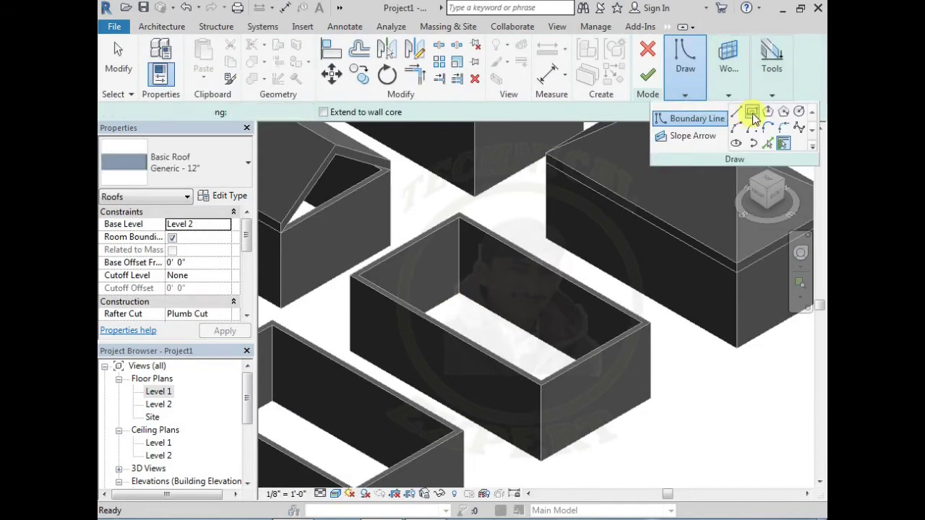
{"action": "left_click", "coordinate": [347, 276]}
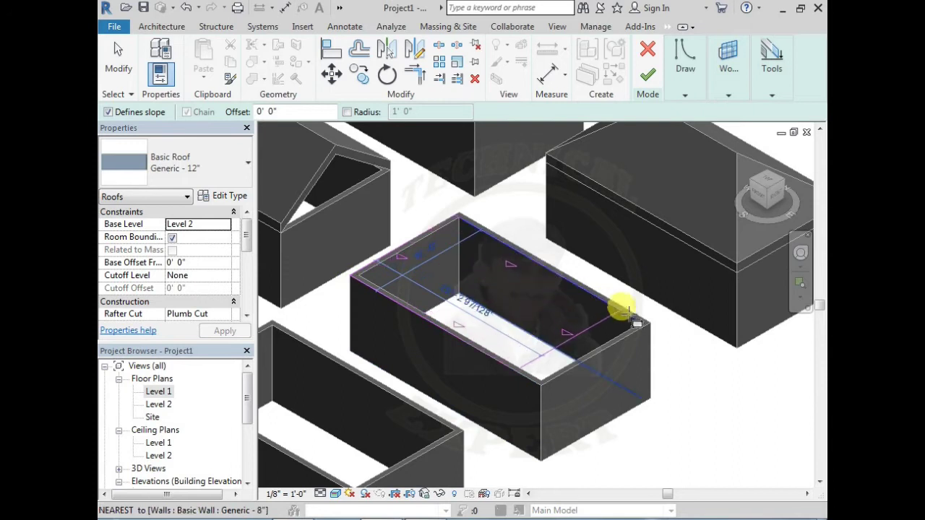
{"action": "left_click", "coordinate": [650, 320]}
{"action": "left_click", "coordinate": [650, 320]}
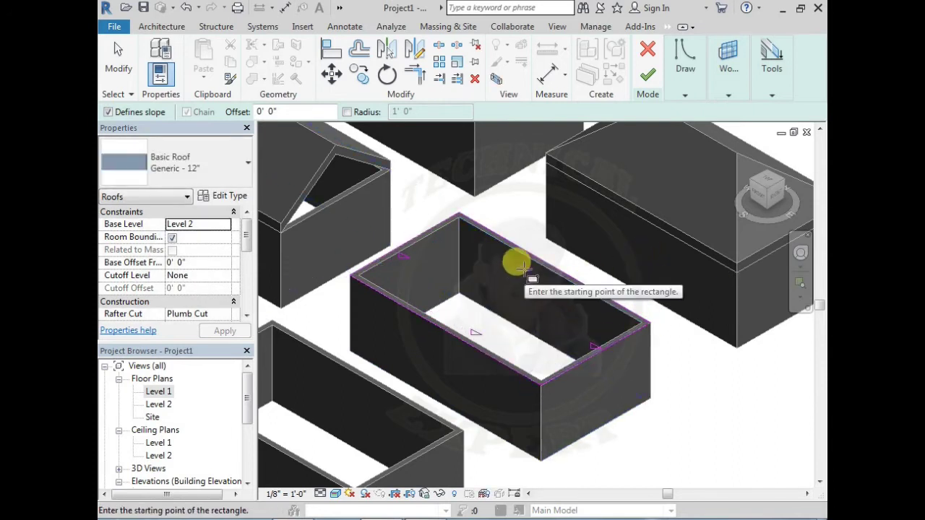
{"action": "key", "text": "Escape"}
{"action": "key", "text": "Escape"}
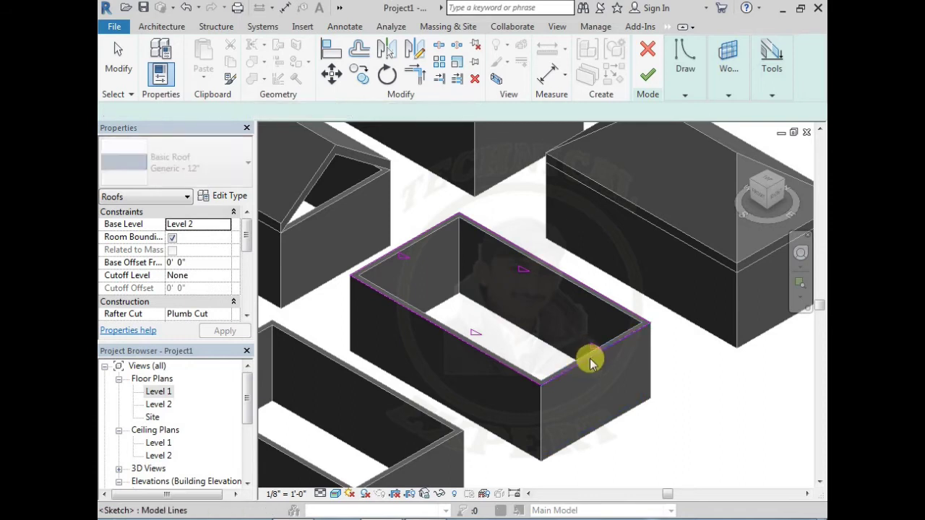
- Clear Defines slope on the short and long edges except one, and finish the shed roof
{"action": "left_click", "coordinate": [589, 354]}
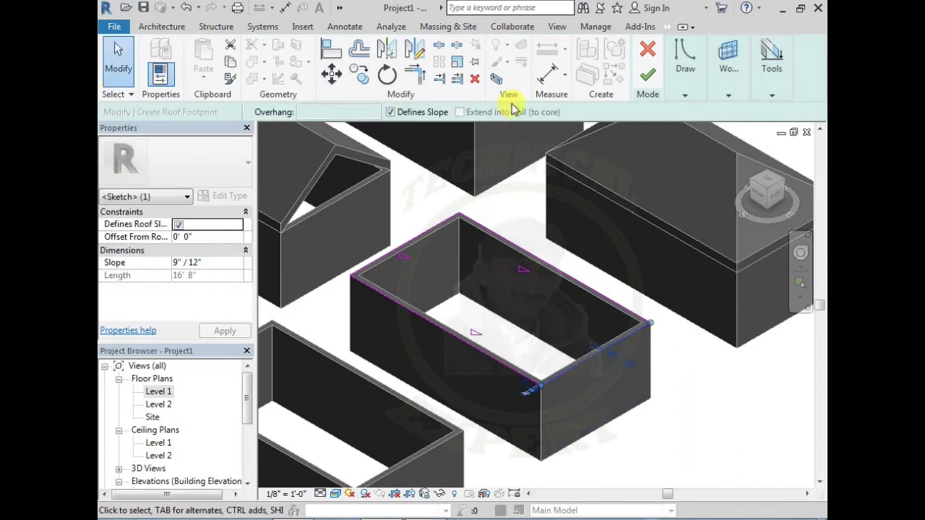
{"action": "left_click", "coordinate": [391, 113]}
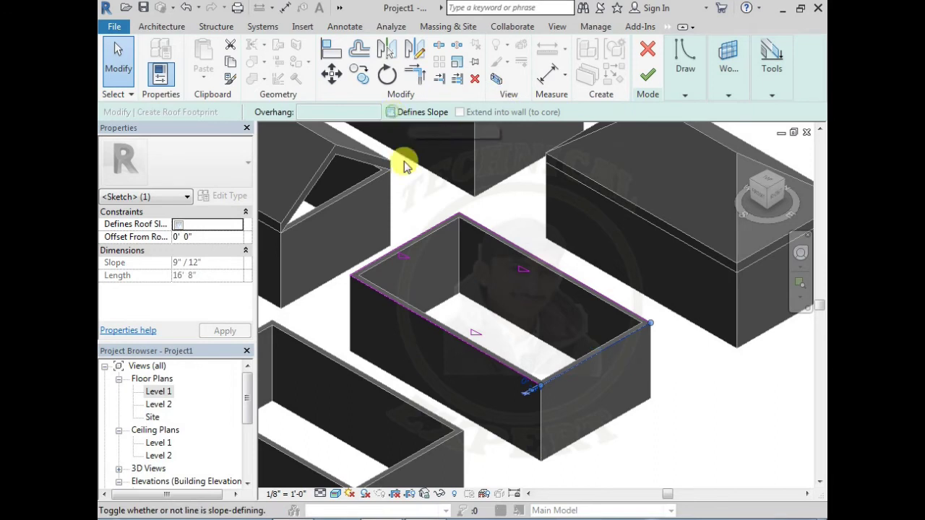
{"action": "left_click", "coordinate": [457, 344]}
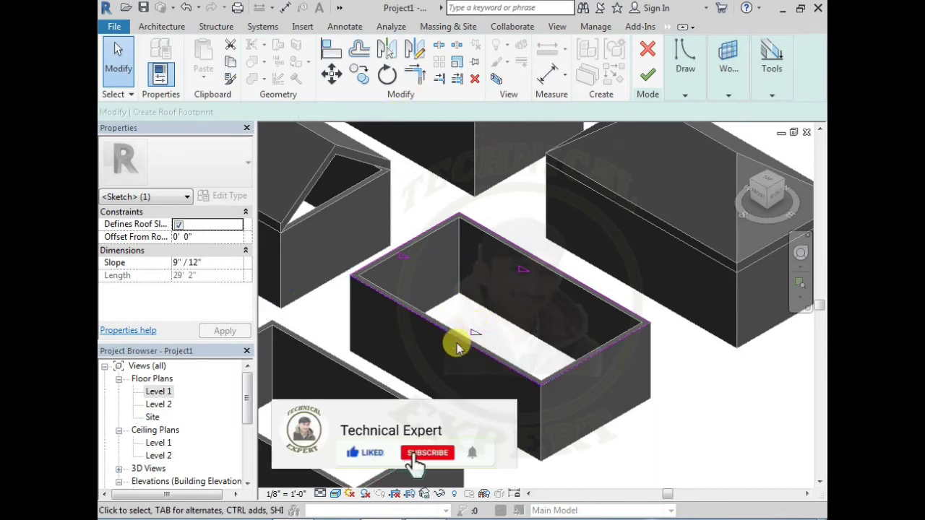
{"action": "left_click", "coordinate": [457, 347]}
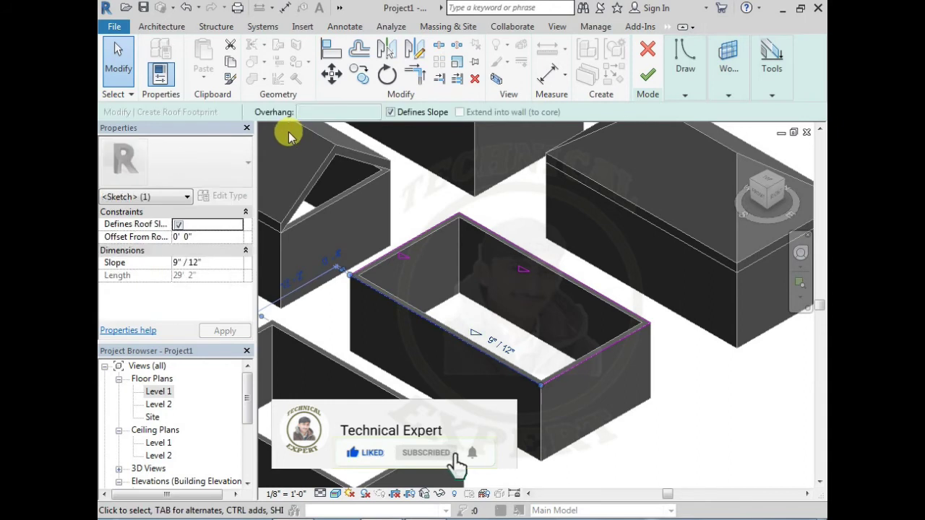
{"action": "left_click", "coordinate": [391, 113]}
{"action": "left_click", "coordinate": [541, 259]}
{"action": "left_click", "coordinate": [541, 259]}
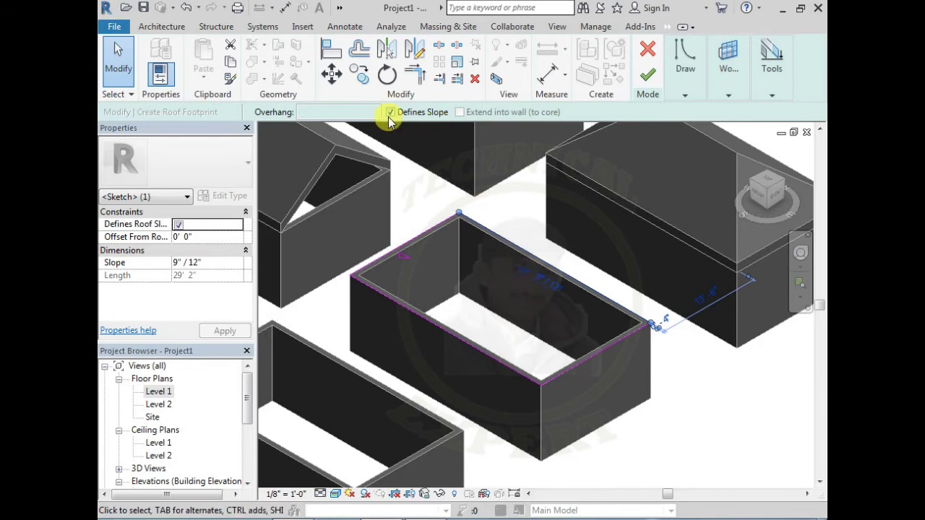
{"action": "left_click", "coordinate": [390, 113]}
{"action": "left_click", "coordinate": [648, 74]}
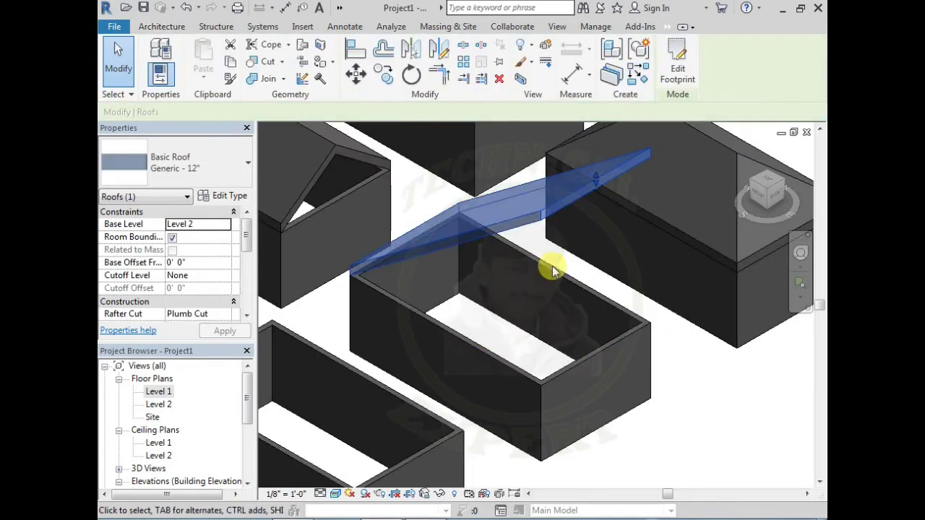
{"action": "middle_click_drag", "start_coordinate": [626, 355], "coordinate": [538, 329]}
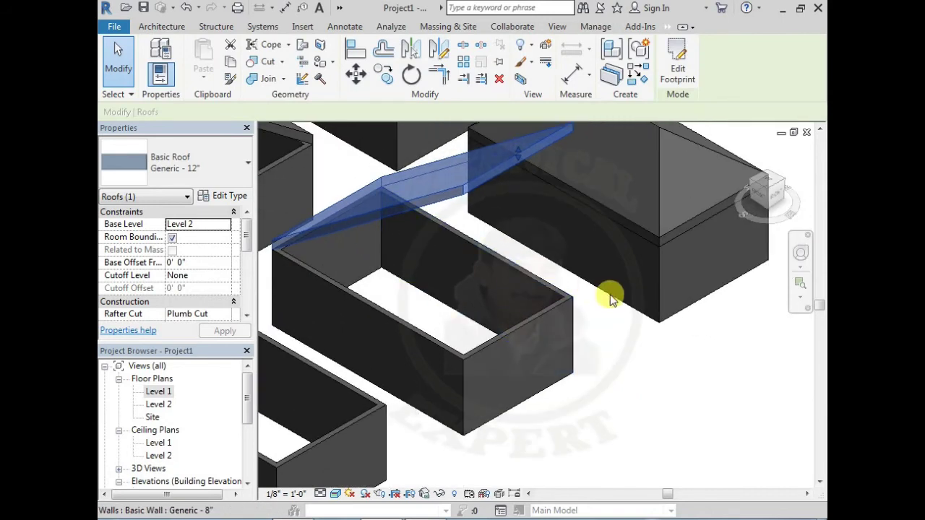
{"action": "left_click", "coordinate": [587, 390]}
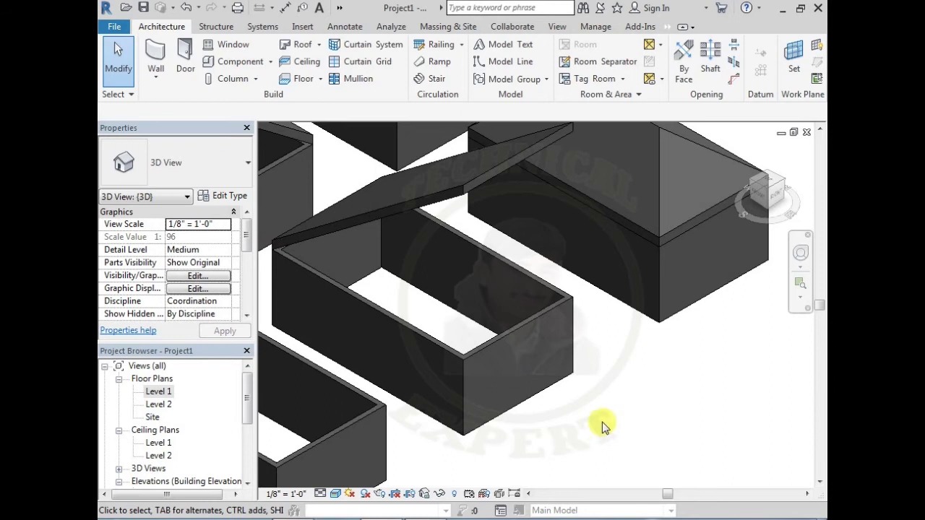
{"action": "left_click", "coordinate": [475, 190]}
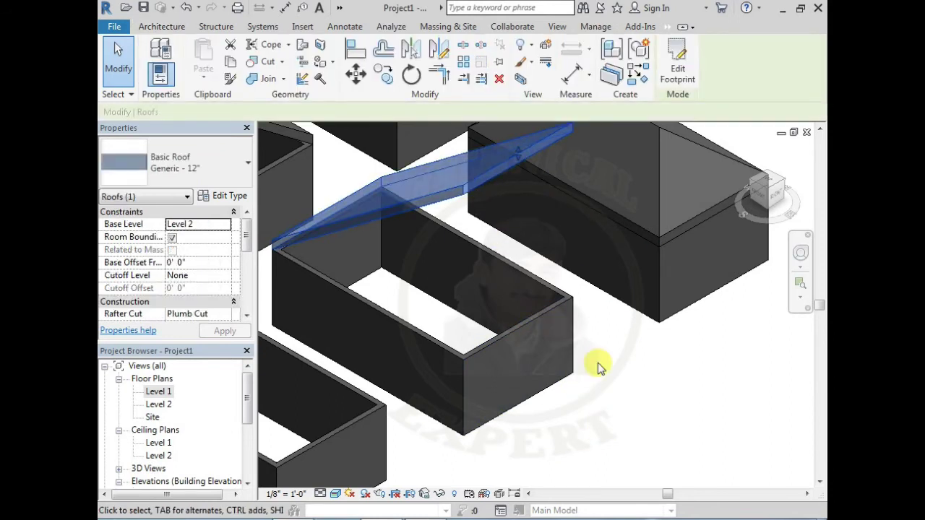
- Drag the shed roof's shape handle down until it rests on the wall tops
{"action": "middle_click_drag", "start_coordinate": [609, 421], "coordinate": [589, 457]}
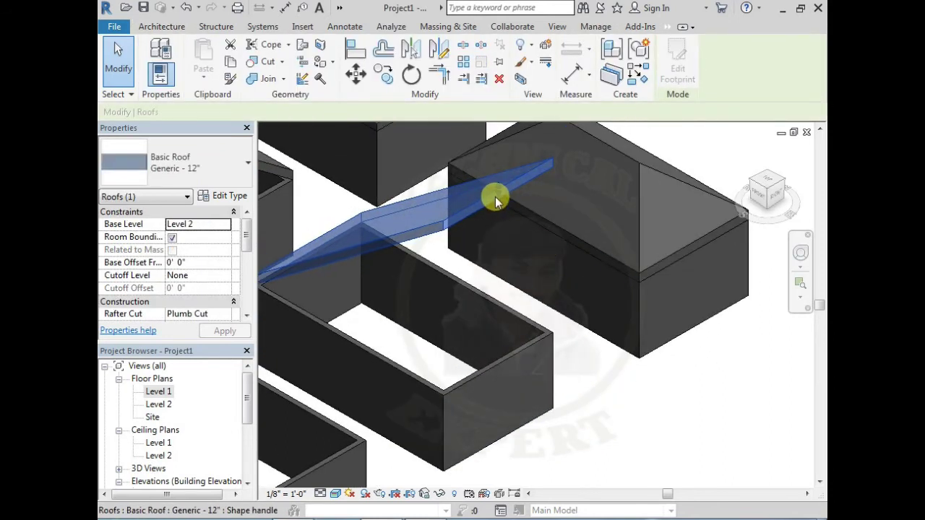
{"action": "mouse_move", "coordinate": [497, 192]}
{"action": "left_mouse_down"}
{"action": "mouse_move", "coordinate": [496, 253]}
{"action": "mouse_move", "coordinate": [542, 354]}
{"action": "left_mouse_up"}
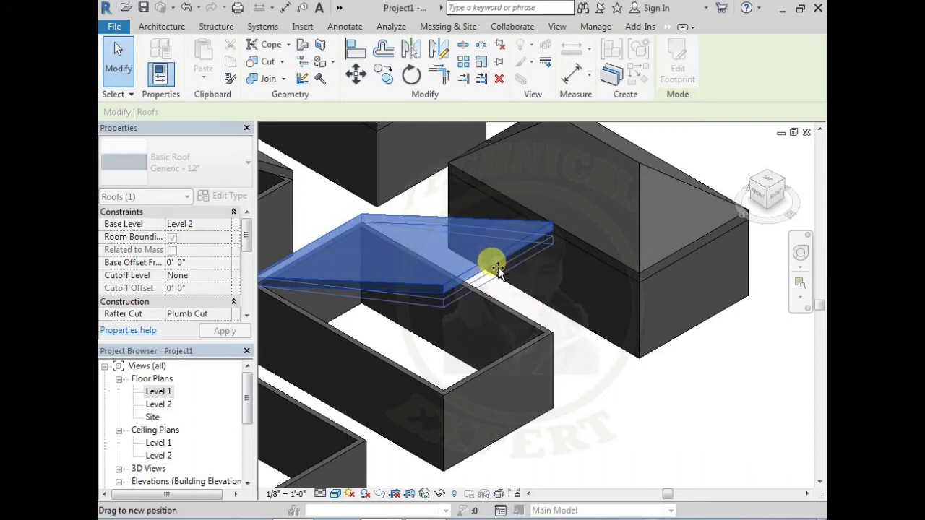
{"action": "left_click", "coordinate": [554, 419]}
{"action": "mouse_move", "coordinate": [423, 363]}
{"action": "middle_mouse_down", "text": "shift"}
{"action": "mouse_move", "coordinate": [375, 329]}
{"action": "mouse_move", "coordinate": [532, 316]}
{"action": "mouse_move", "coordinate": [378, 301]}
{"action": "mouse_move", "coordinate": [458, 340]}
{"action": "mouse_move", "coordinate": [471, 301]}
{"action": "middle_mouse_up", "text": "shift"}
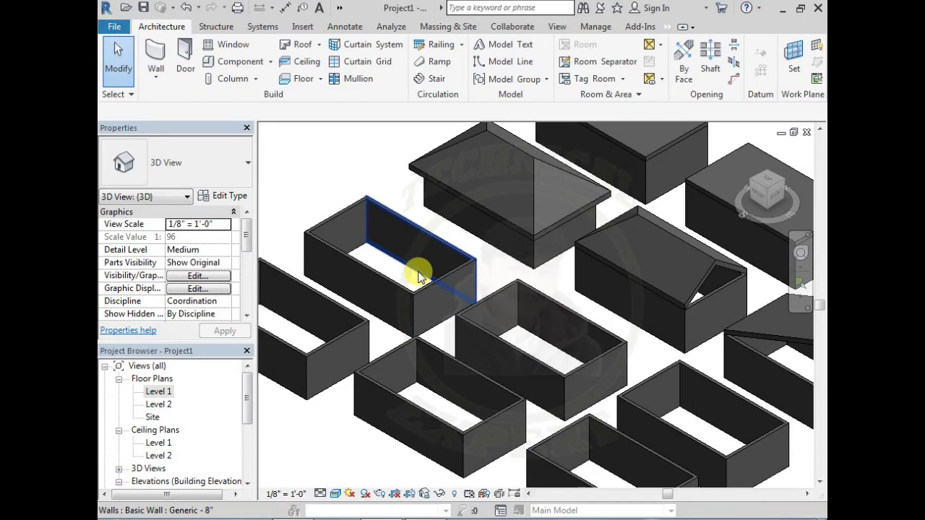
{"action": "scroll", "coordinate": [417, 249], "scroll_direction": "down", "scroll_amount": 1}
{"action": "scroll", "coordinate": [414, 244], "scroll_direction": "up", "scroll_amount": 2}
{"action": "scroll", "coordinate": [413, 244], "scroll_direction": "up", "scroll_amount": 1}
{"action": "scroll", "coordinate": [417, 245], "scroll_direction": "up", "scroll_amount": 1}
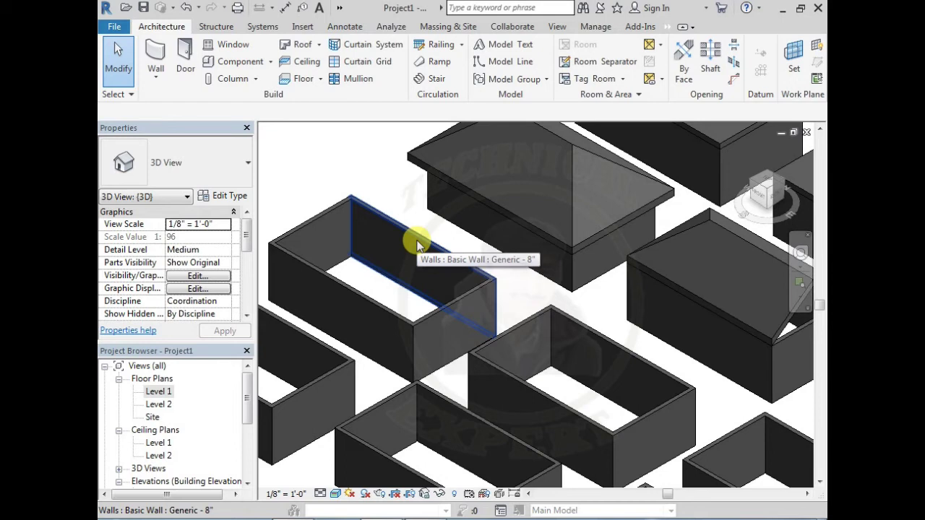
- Start a Level 2 footprint roof and draw a rectangle over the left enclosure's walls
{"action": "left_click", "coordinate": [303, 46]}
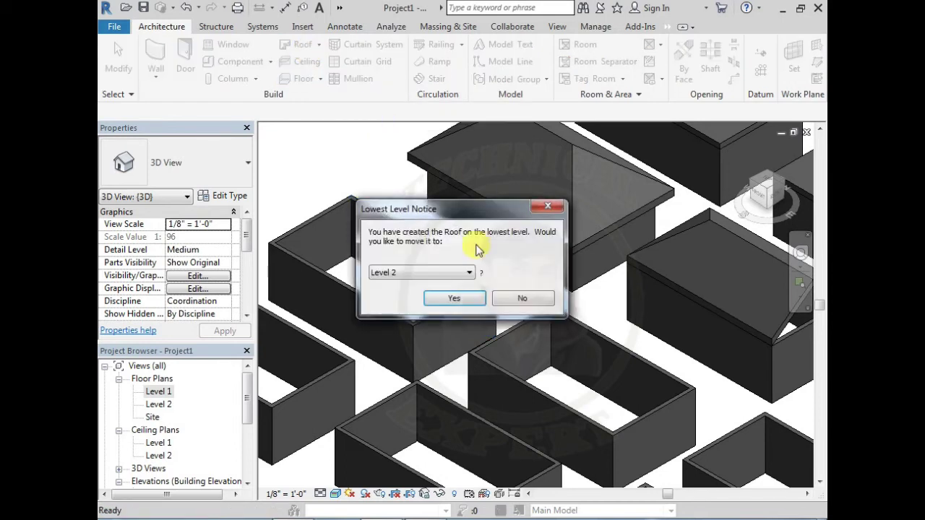
{"action": "left_click", "coordinate": [455, 298]}
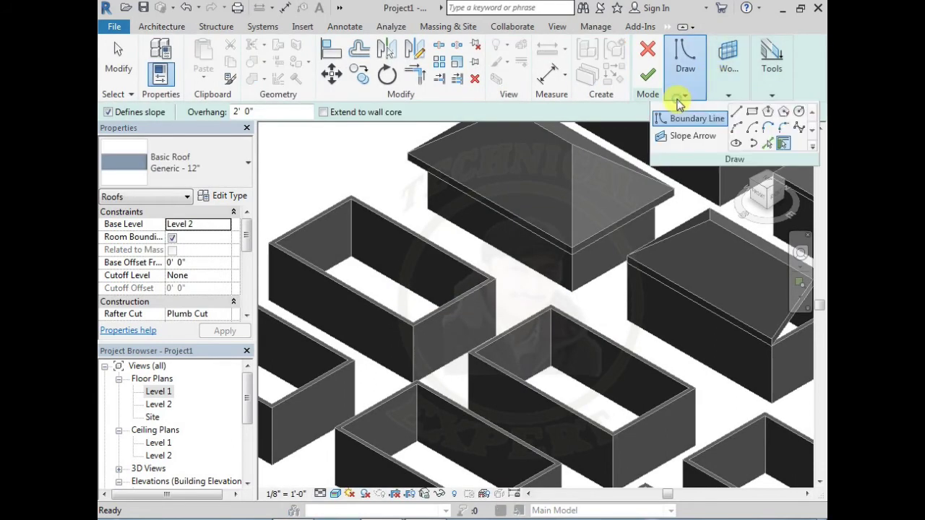
{"action": "left_click", "coordinate": [754, 113]}
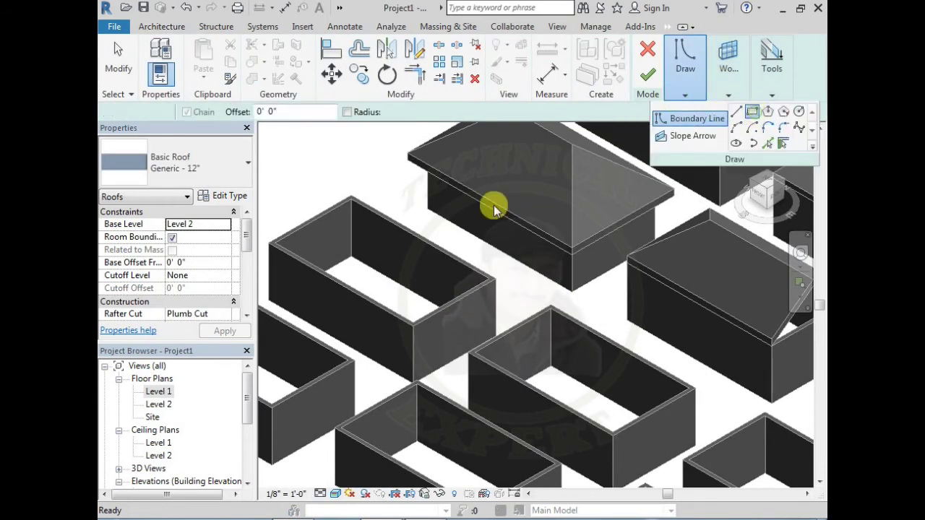
{"action": "left_click", "coordinate": [267, 241]}
{"action": "left_click", "coordinate": [497, 276]}
{"action": "left_click", "coordinate": [497, 276]}
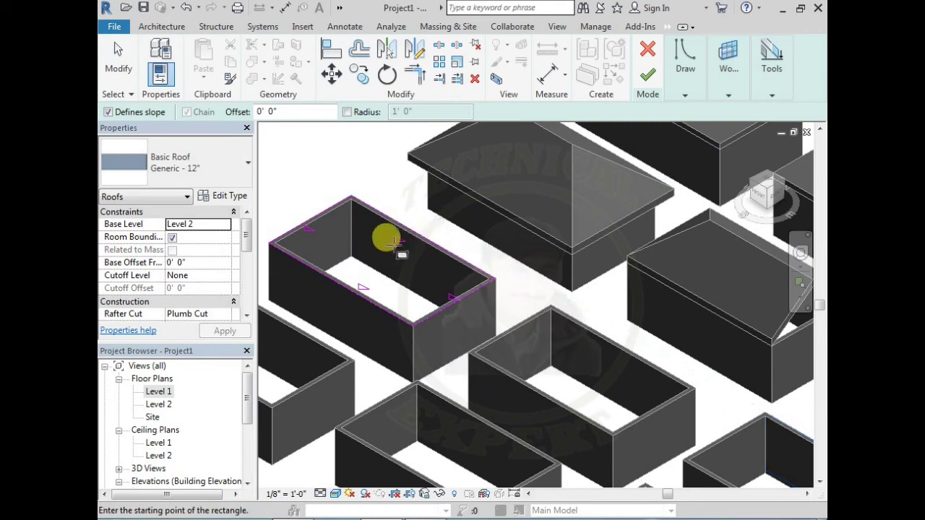
{"action": "key", "text": "Escape"}
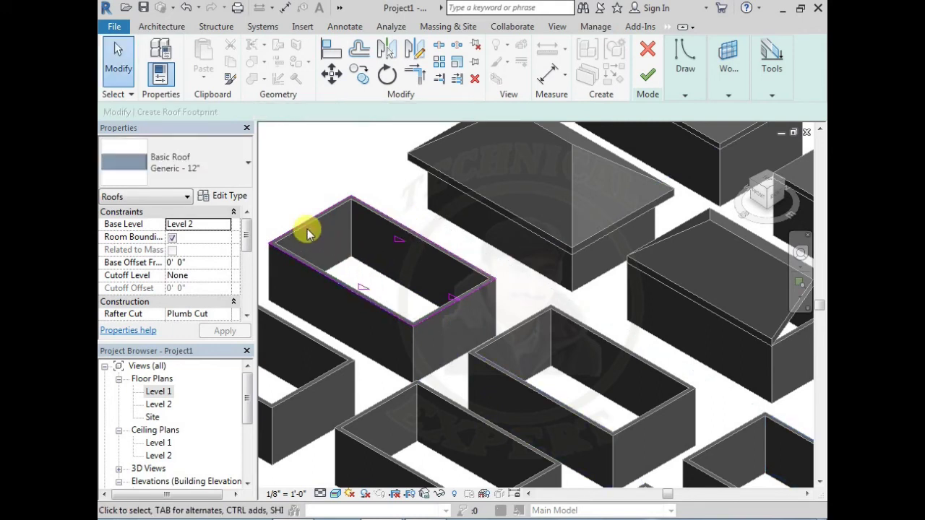
- Make both short edges non-sloping and finish the gable roof
{"action": "left_click", "coordinate": [309, 224]}
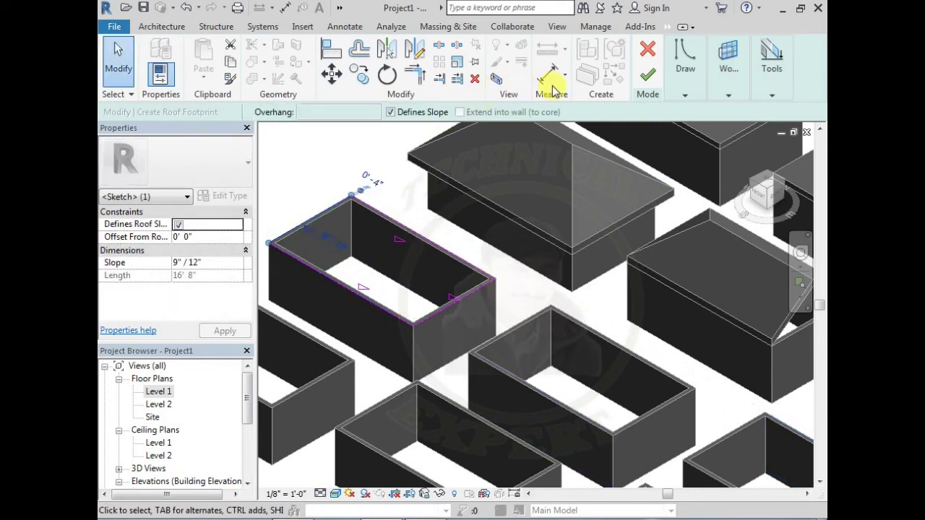
{"action": "left_click", "coordinate": [409, 114]}
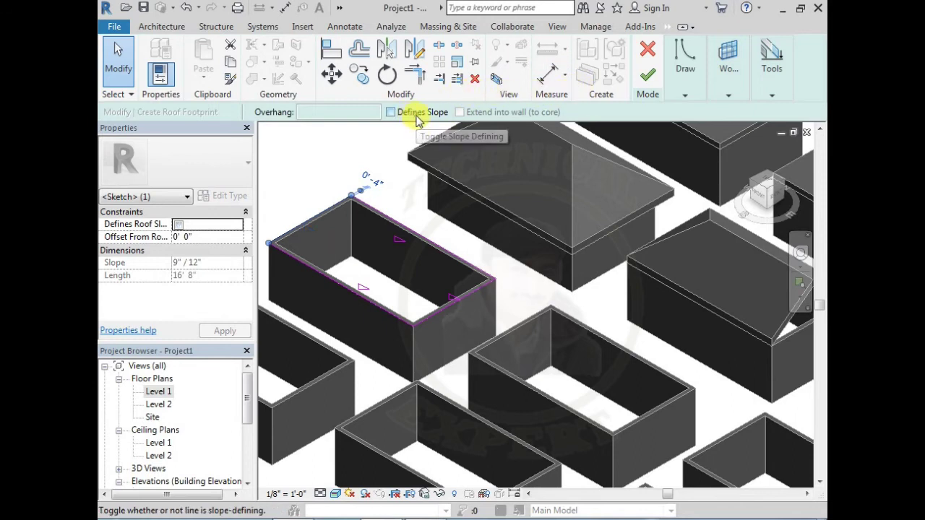
{"action": "key", "text": "Escape"}
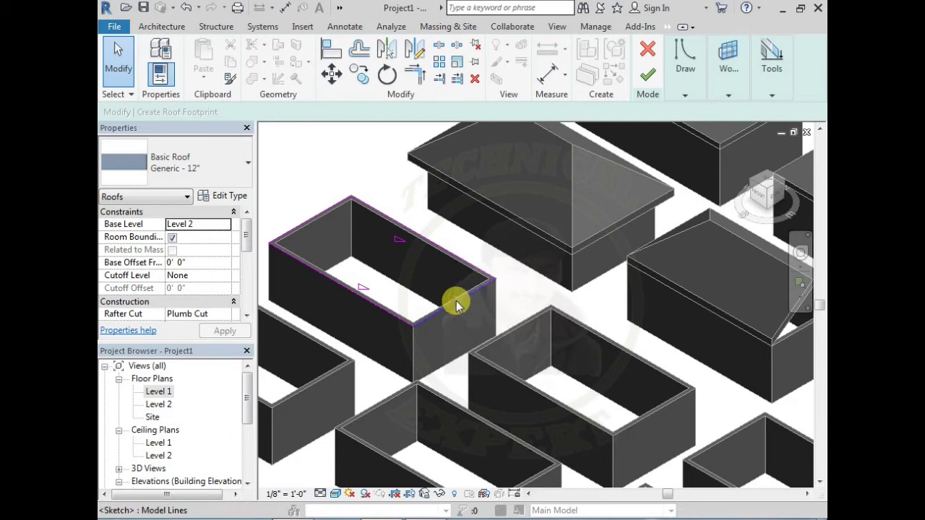
{"action": "left_click", "coordinate": [457, 304]}
{"action": "left_click", "coordinate": [408, 115]}
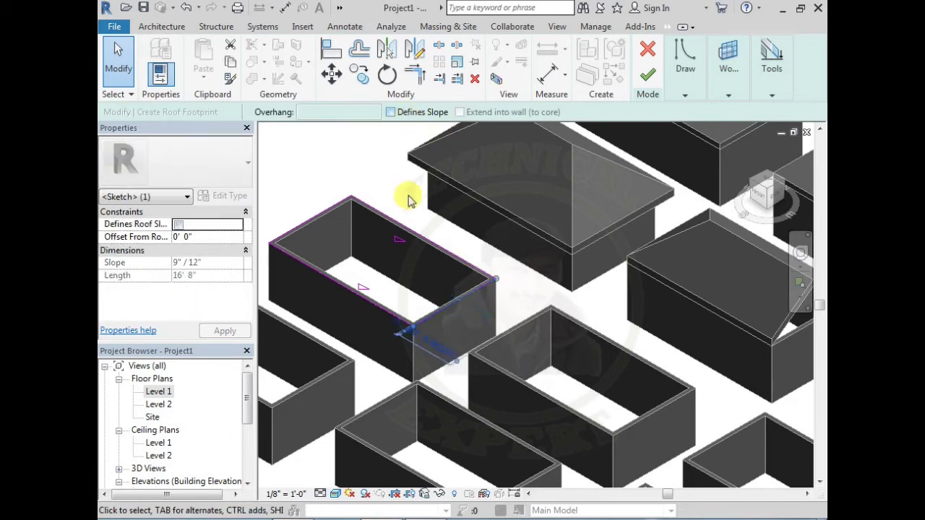
{"action": "left_click", "coordinate": [646, 75]}
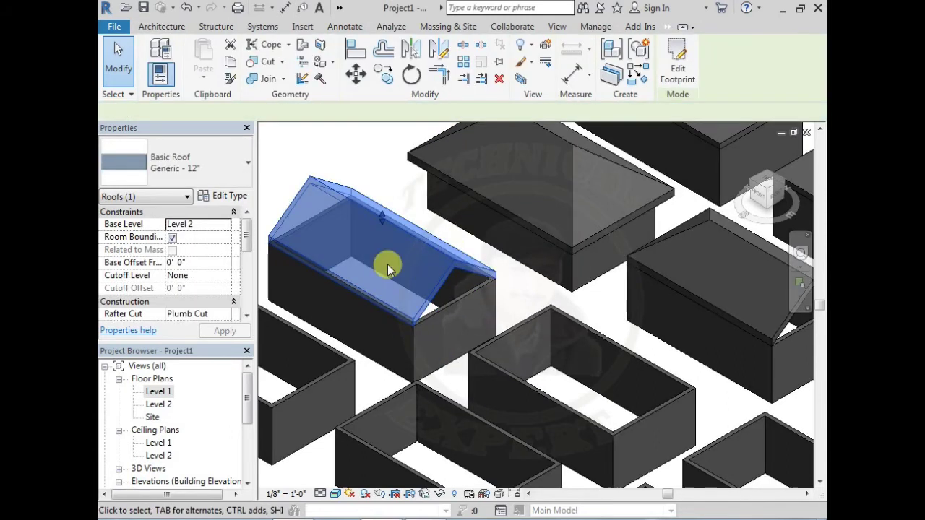
{"action": "key", "text": "Escape"}
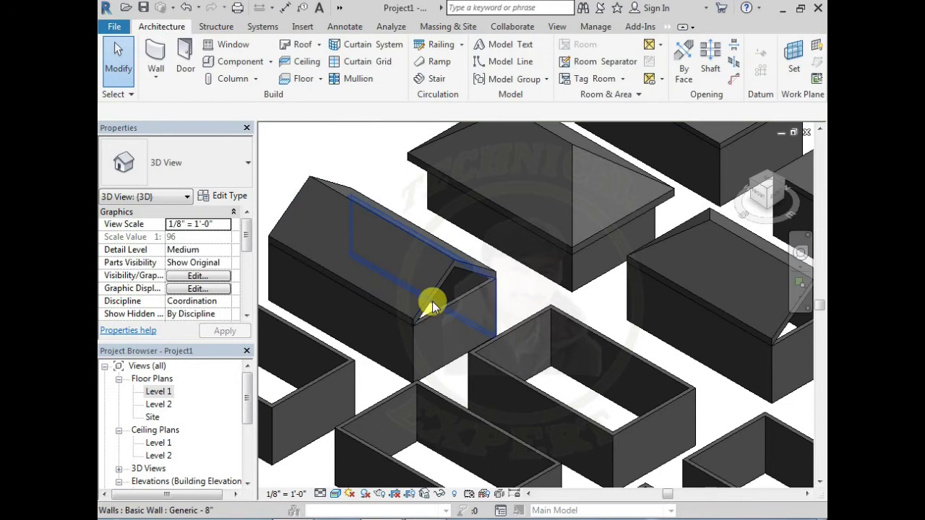
{"action": "middle_click_drag", "start_coordinate": [432, 301], "coordinate": [412, 244]}
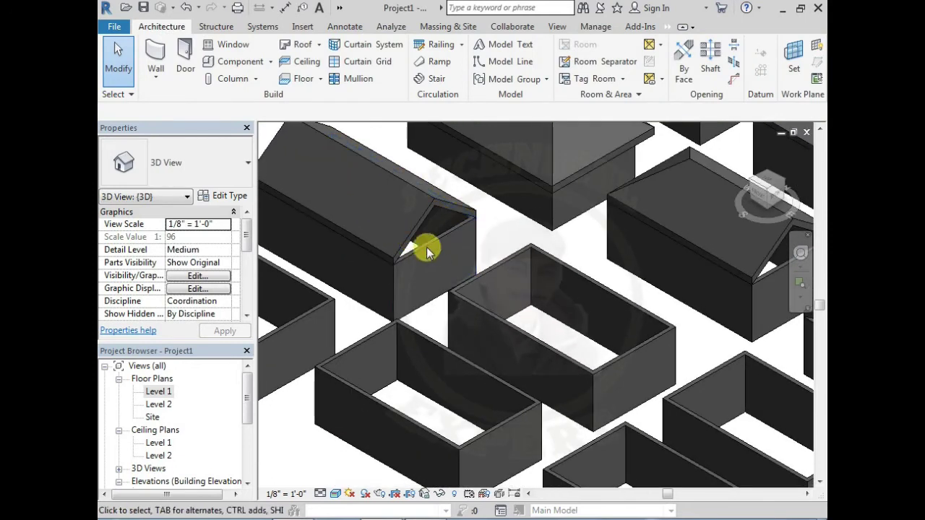
{"action": "left_click", "coordinate": [304, 45]}
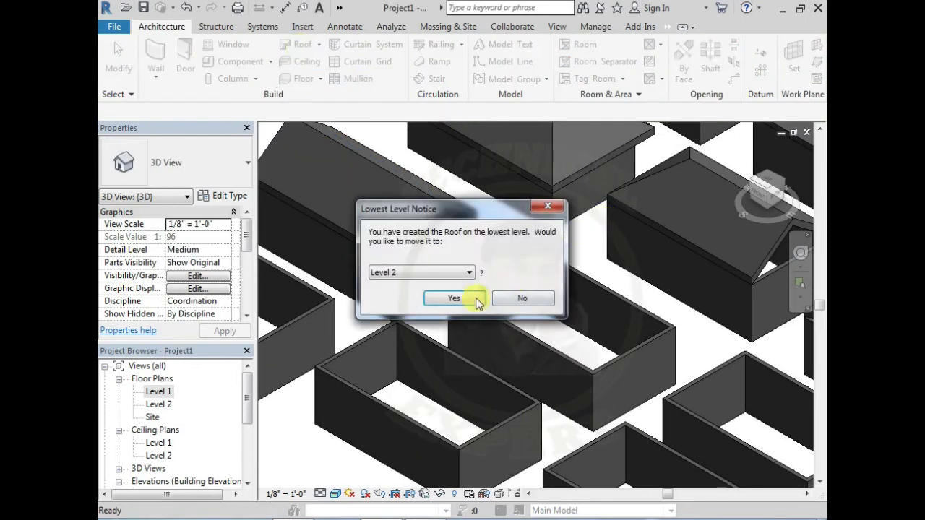
- Place the new roof on Level 2 and draw a rectangular footprint over the middle enclosure
{"action": "left_click", "coordinate": [476, 298]}
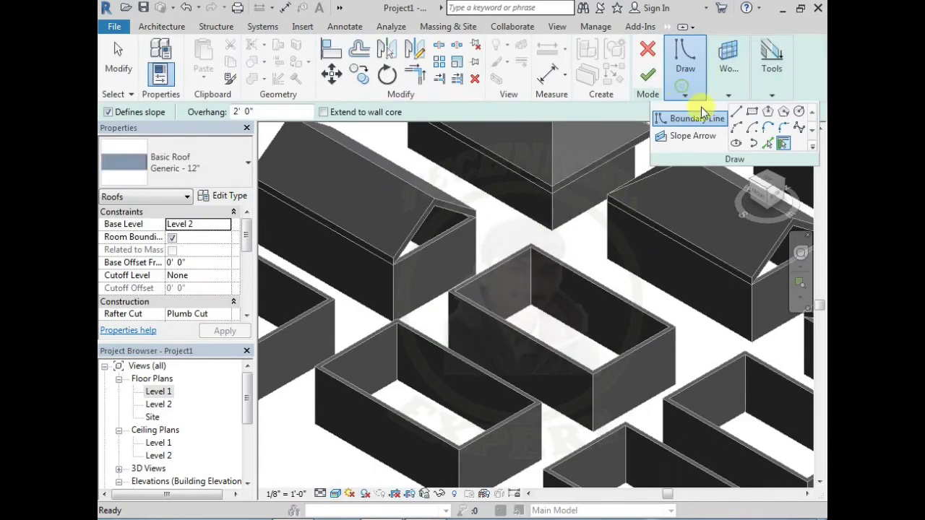
{"action": "left_click", "coordinate": [752, 112]}
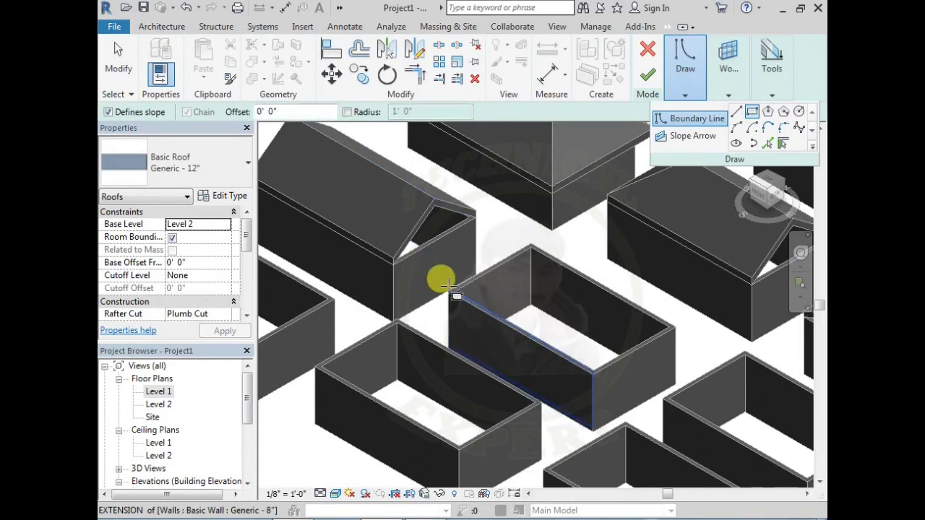
{"action": "left_click", "coordinate": [451, 289]}
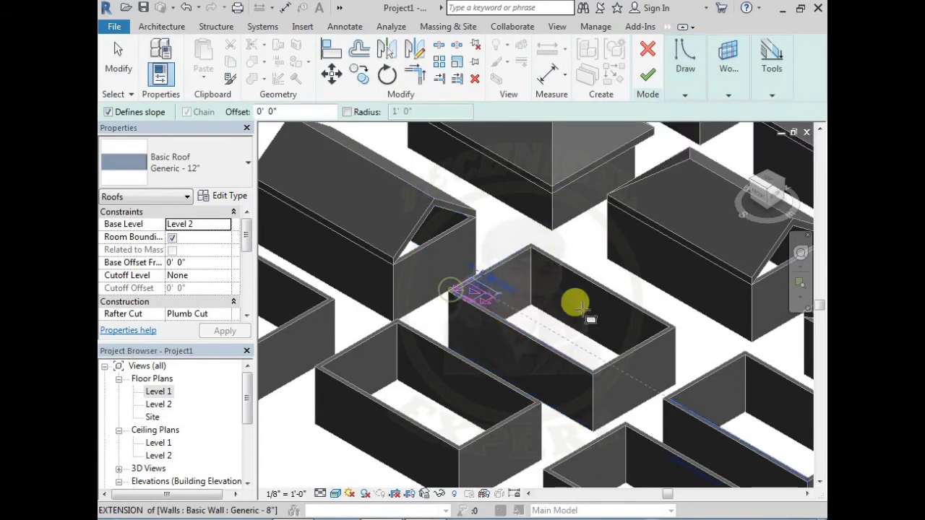
{"action": "left_click", "coordinate": [674, 326]}
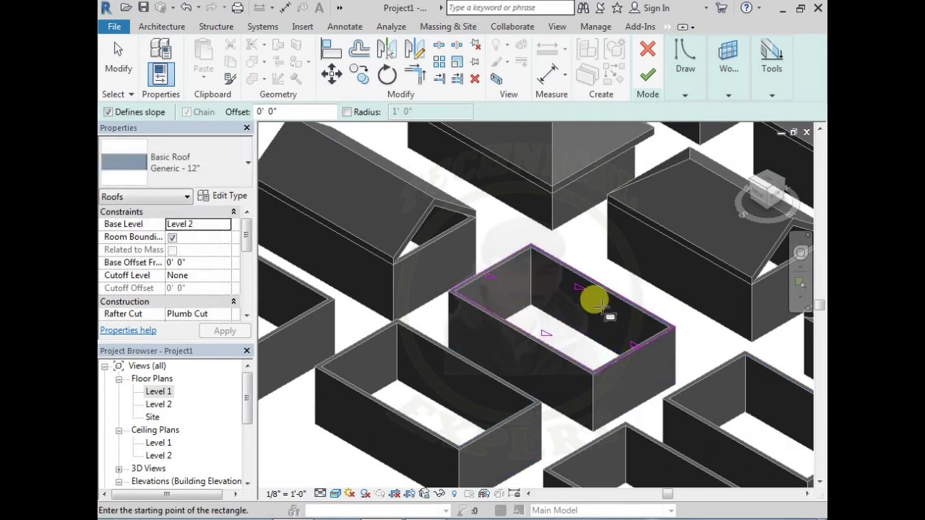
{"action": "key", "text": "Escape"}
{"action": "key", "text": "Escape"}
- Clear Defines slope on the non-sloping edges and finish the single-slope roof
{"action": "left_click", "coordinate": [575, 262]}
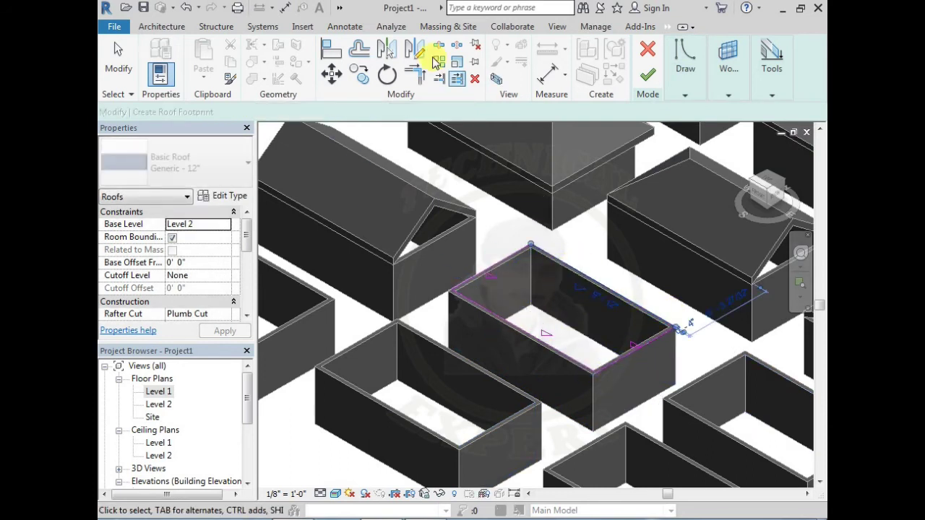
{"action": "left_click", "coordinate": [390, 112]}
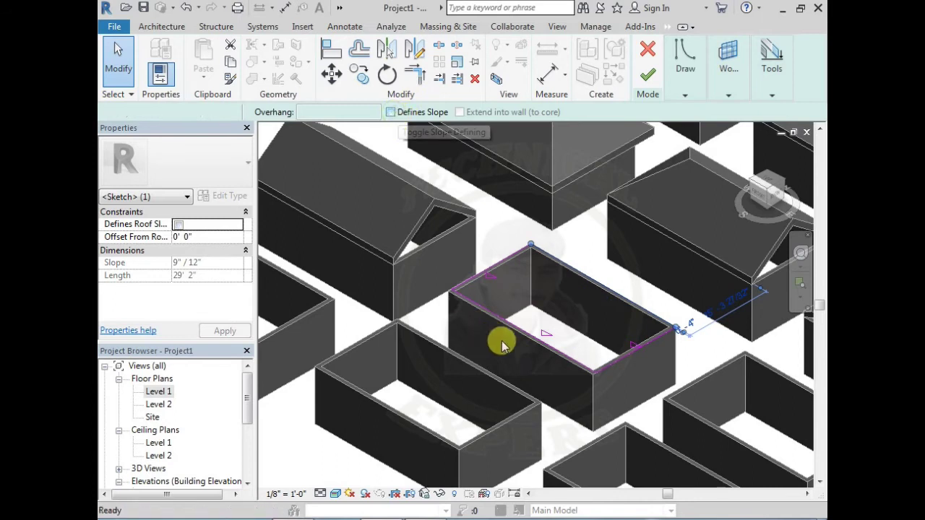
{"action": "left_click", "coordinate": [525, 332]}
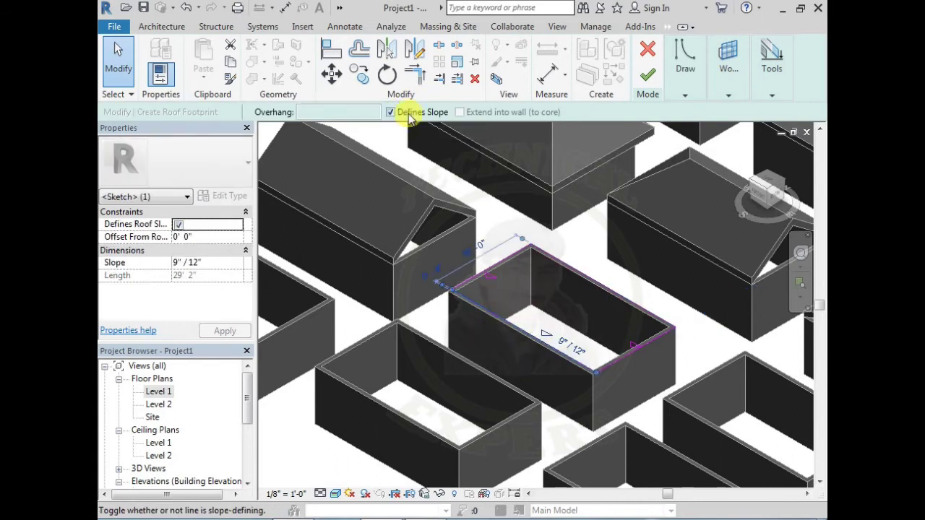
{"action": "left_click", "coordinate": [647, 74]}
{"action": "key", "text": "Escape"}
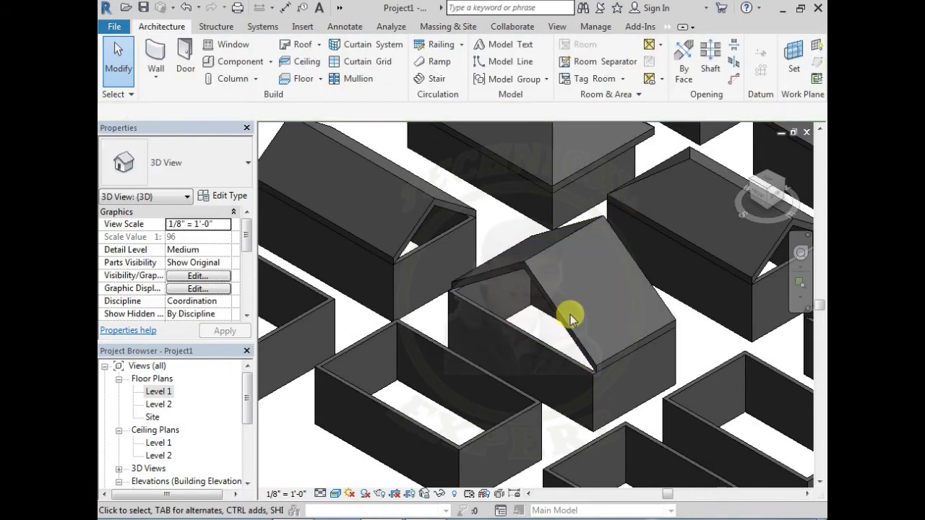
{"action": "middle_click_drag", "start_coordinate": [587, 333], "coordinate": [534, 311]}
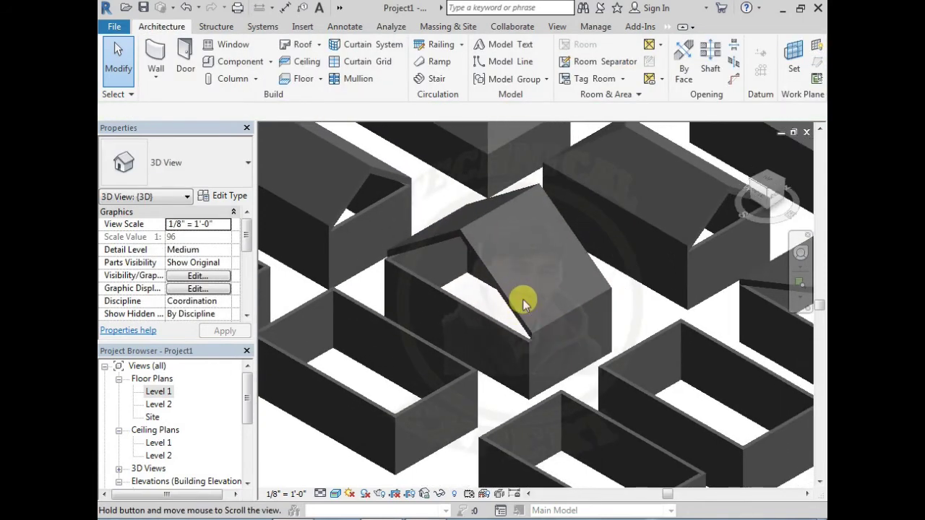
{"action": "scroll", "coordinate": [525, 296], "scroll_direction": "down", "scroll_amount": 3}
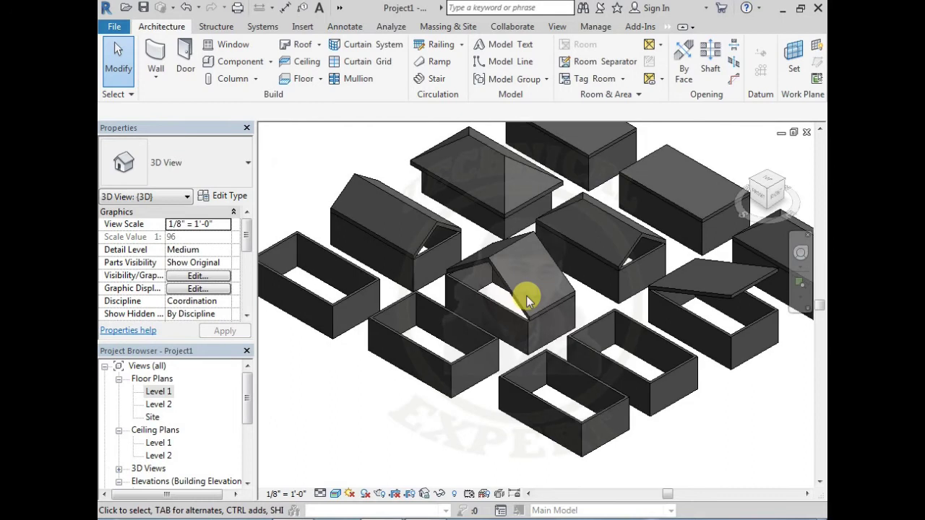
{"action": "middle_click_drag", "start_coordinate": [578, 341], "coordinate": [439, 311]}
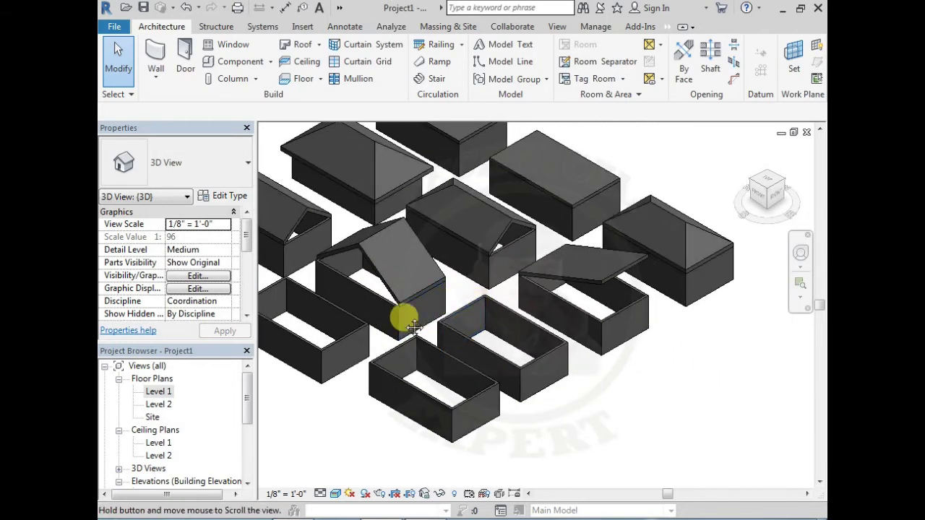
{"action": "middle_click_drag", "start_coordinate": [398, 314], "coordinate": [424, 289]}
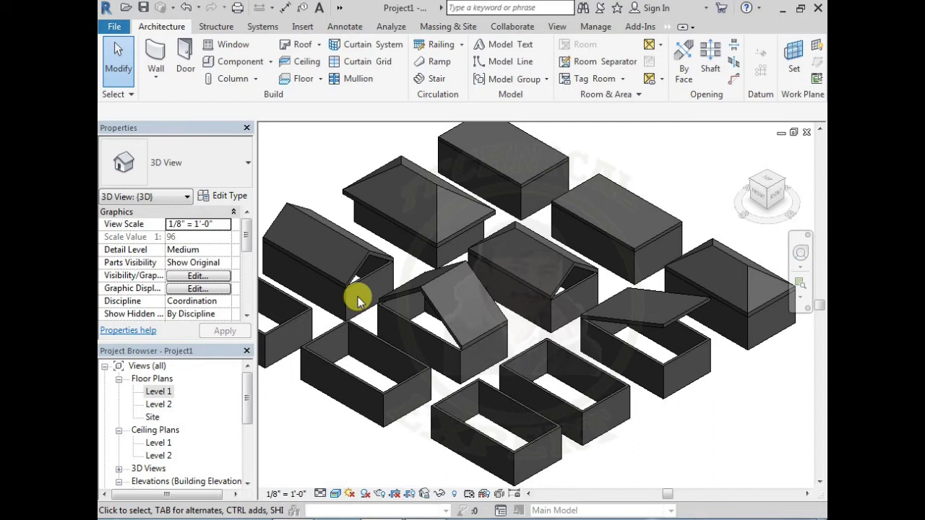
- Start a Roof by Footprint on Level 2 and sketch a rectangle over the front wall box
{"action": "left_click", "coordinate": [303, 46]}
{"action": "left_click", "coordinate": [459, 296]}
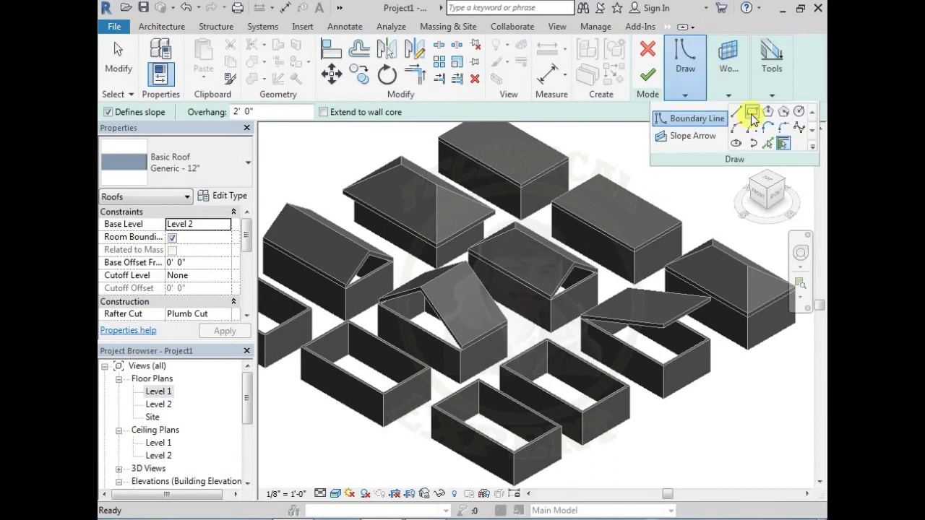
{"action": "left_click", "coordinate": [752, 112]}
{"action": "scroll", "coordinate": [537, 318], "scroll_direction": "up", "scroll_amount": 2}
{"action": "scroll", "coordinate": [534, 260], "scroll_direction": "up", "scroll_amount": 2}
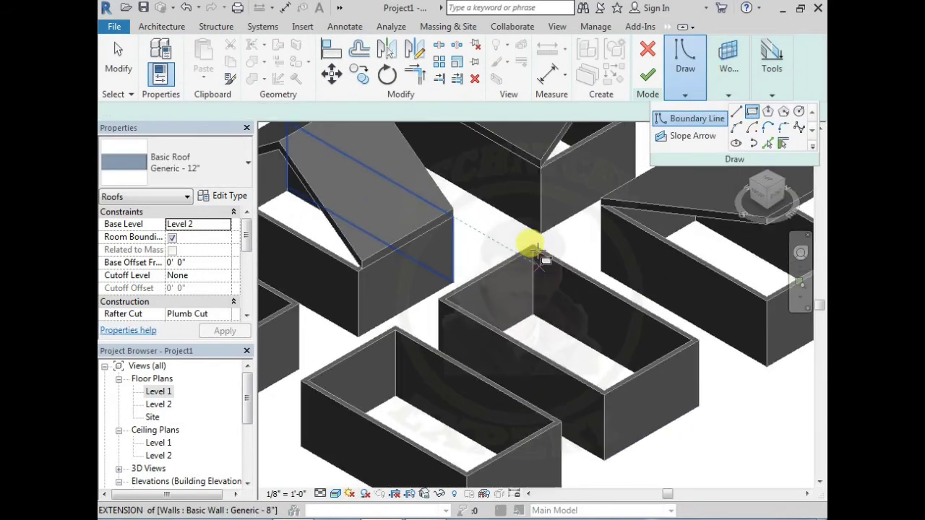
{"action": "left_click", "coordinate": [533, 246]}
{"action": "left_click", "coordinate": [602, 392]}
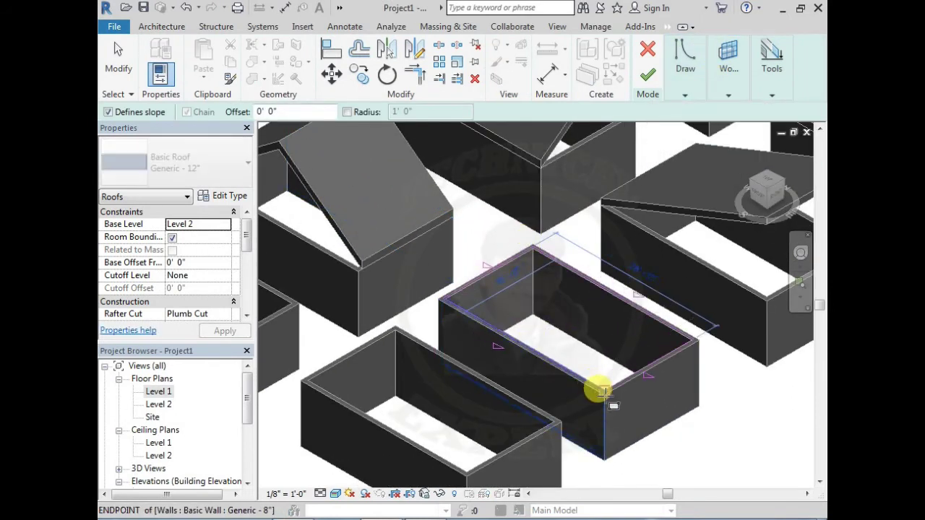
{"action": "left_click", "coordinate": [603, 392]}
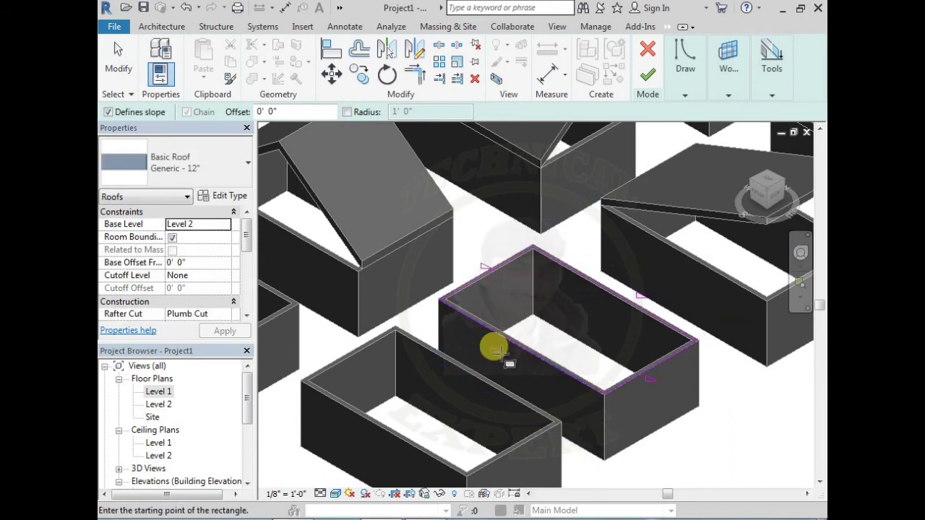
{"action": "key", "text": "Escape"}
{"action": "key", "text": "Escape"}
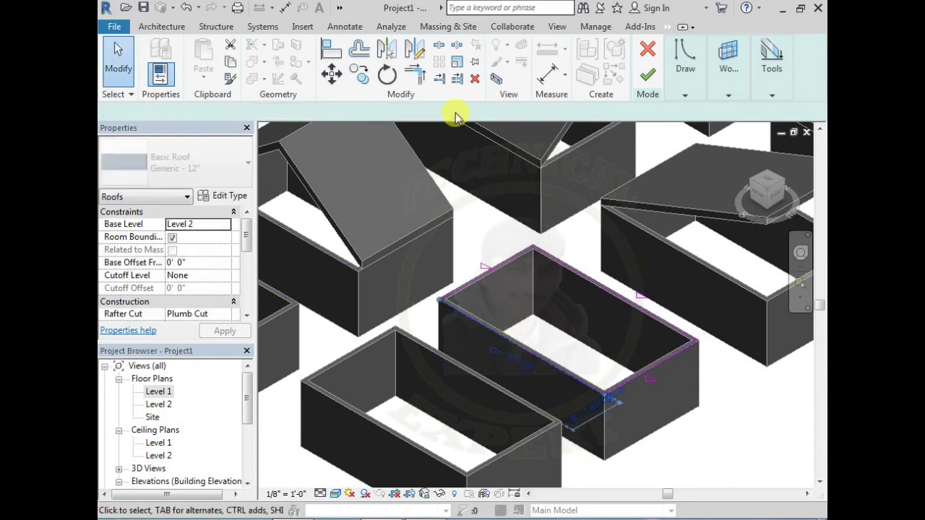
- Turn off Defines Slope on the short edges and finish the gable roof
{"action": "left_click", "coordinate": [398, 110]}
{"action": "key", "text": "Escape"}
{"action": "left_click", "coordinate": [656, 363]}
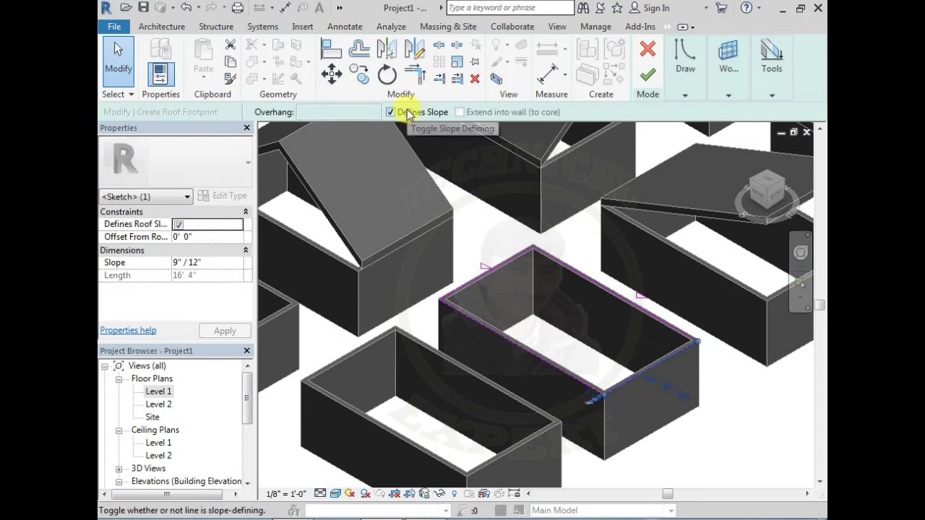
{"action": "left_click", "coordinate": [408, 113]}
{"action": "key", "text": "Escape"}
{"action": "left_click", "coordinate": [647, 76]}
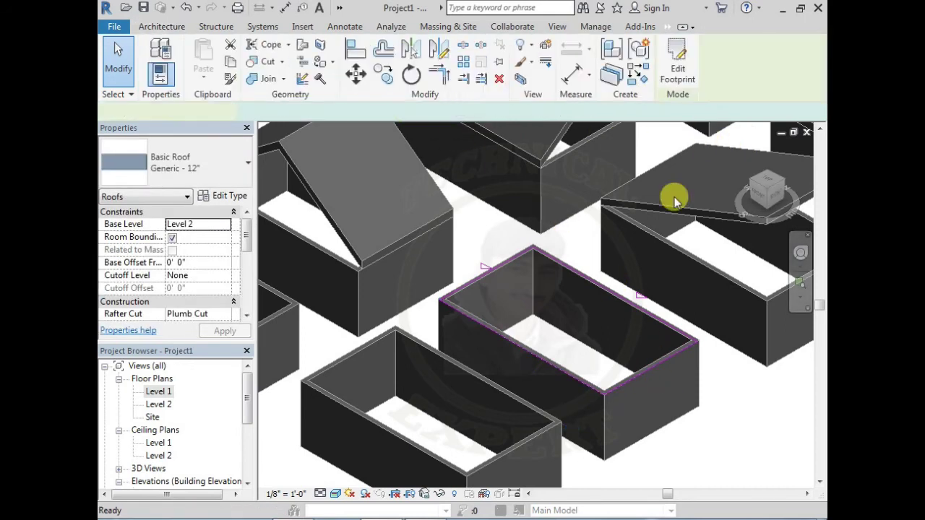
{"action": "left_click", "coordinate": [607, 360]}
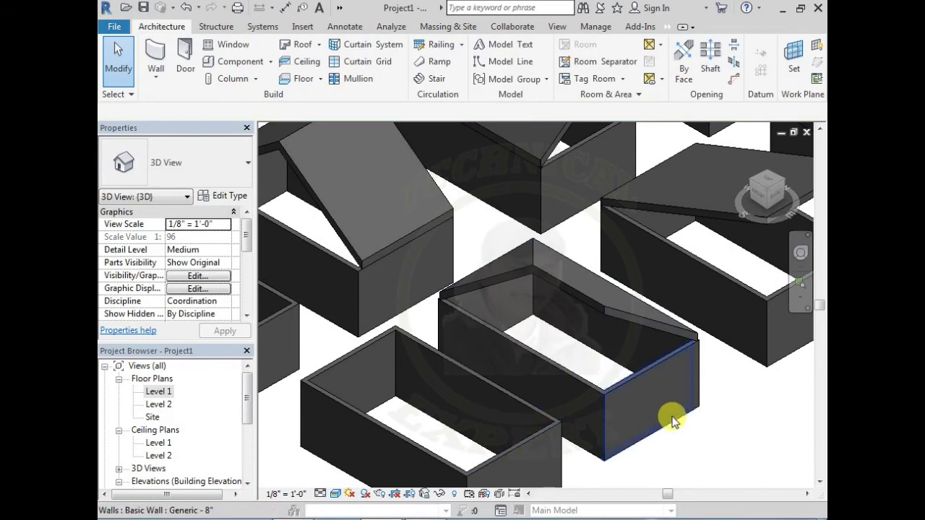
{"action": "middle_click_drag", "start_coordinate": [672, 423], "coordinate": [618, 377]}
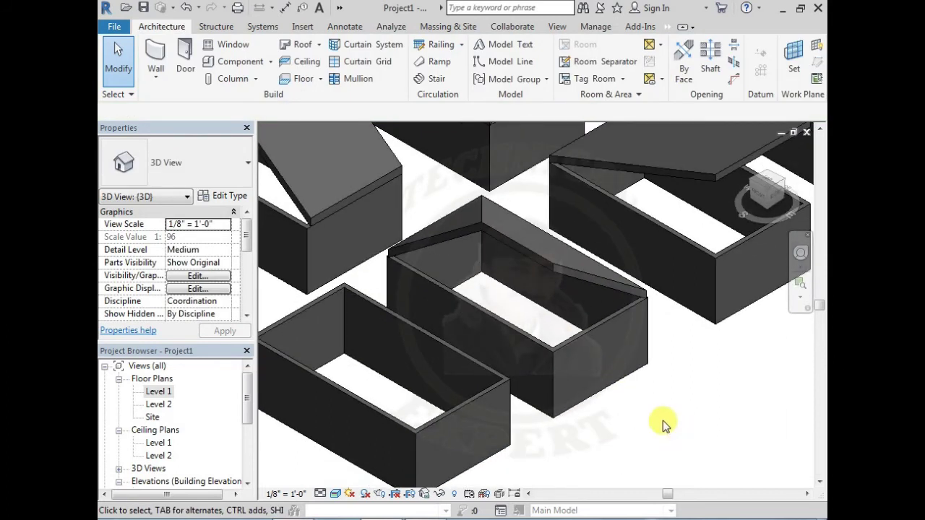
{"action": "scroll", "coordinate": [626, 400], "scroll_direction": "down", "scroll_amount": 2}
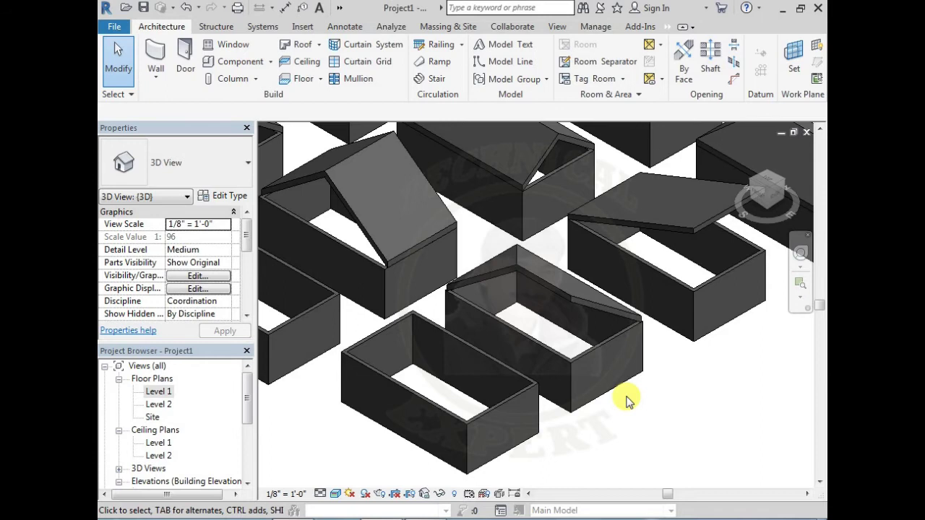
{"action": "scroll", "coordinate": [625, 400], "scroll_direction": "down", "scroll_amount": 1}
{"action": "scroll", "coordinate": [620, 355], "scroll_direction": "down", "scroll_amount": 1}
{"action": "scroll", "coordinate": [549, 318], "scroll_direction": "down", "scroll_amount": 1}
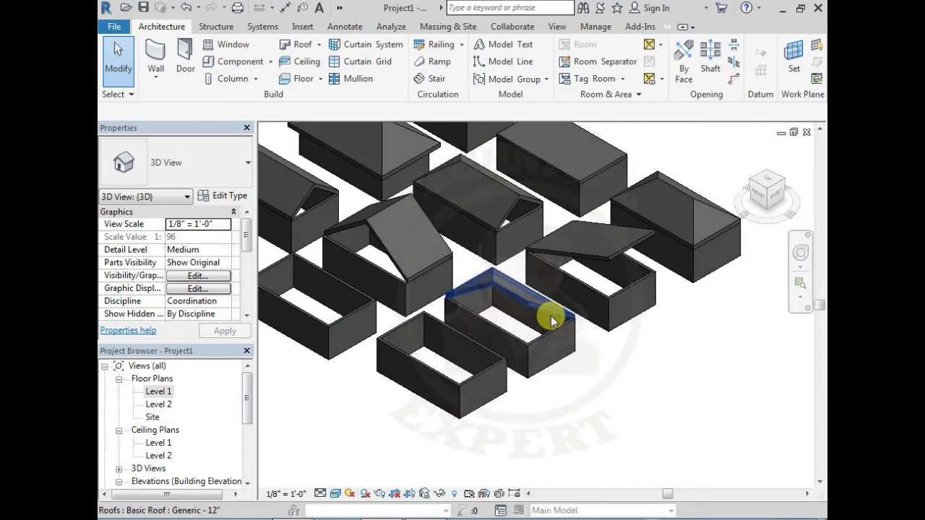
{"action": "middle_click_drag", "start_coordinate": [537, 268], "coordinate": [543, 320]}
{"action": "scroll", "coordinate": [543, 320], "scroll_direction": "up", "scroll_amount": 1}
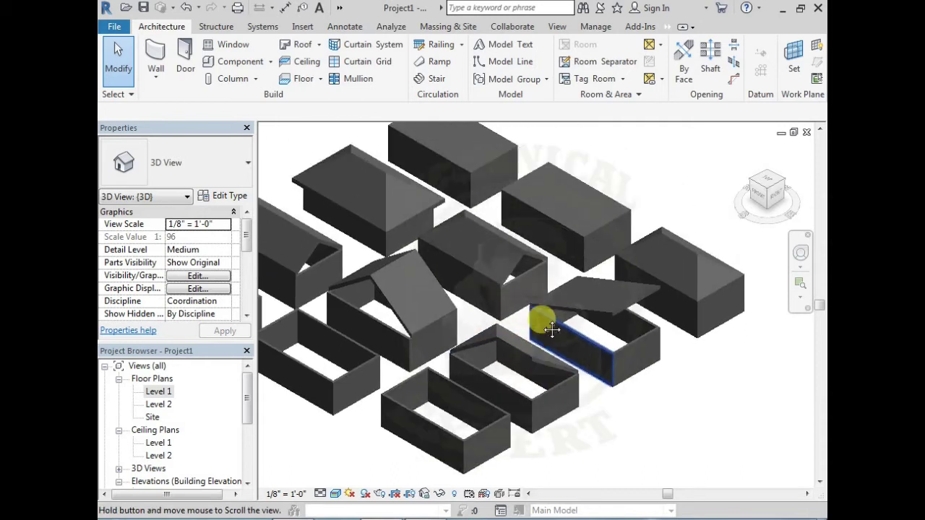
{"action": "scroll", "coordinate": [518, 289], "scroll_direction": "up", "scroll_amount": 1}
{"action": "scroll", "coordinate": [518, 262], "scroll_direction": "up", "scroll_amount": 1}
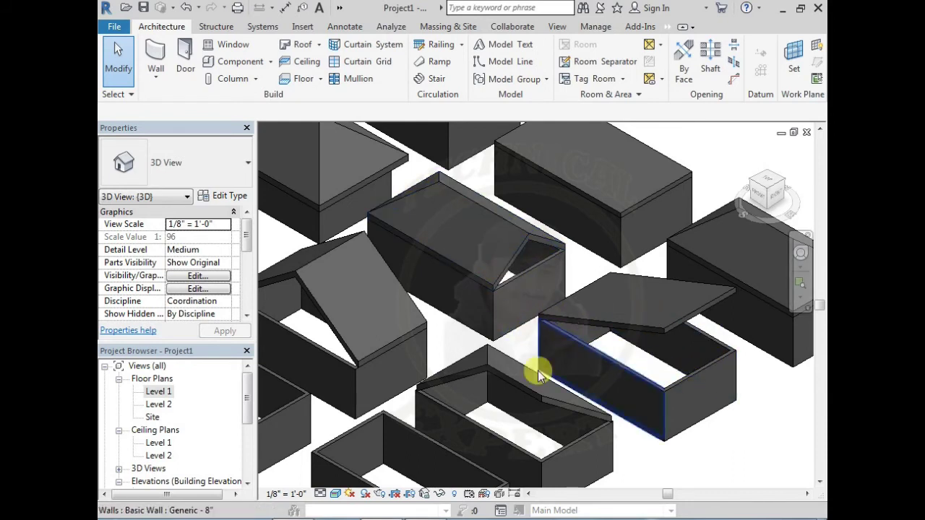
{"action": "middle_click_drag", "start_coordinate": [533, 371], "coordinate": [503, 333]}
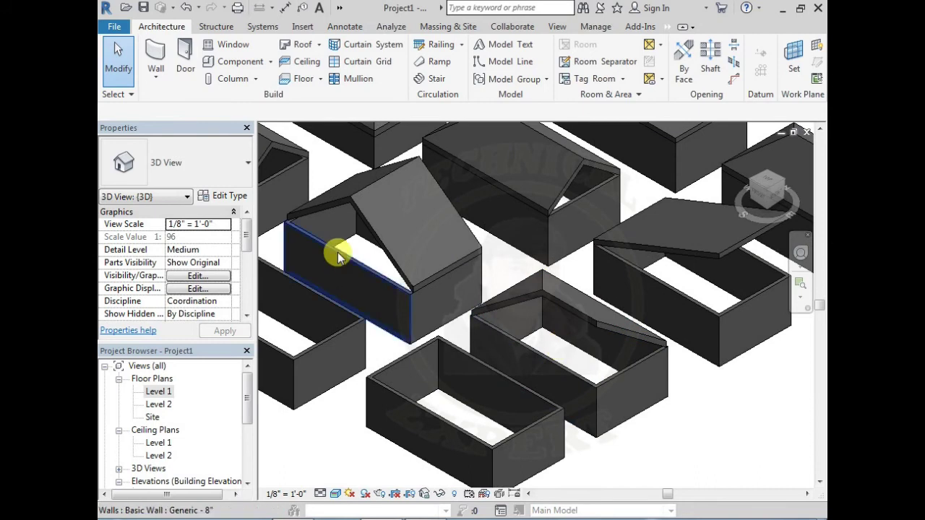
{"action": "middle_click_drag", "start_coordinate": [336, 252], "coordinate": [434, 325]}
{"action": "middle_click_drag", "start_coordinate": [337, 252], "coordinate": [268, 330]}
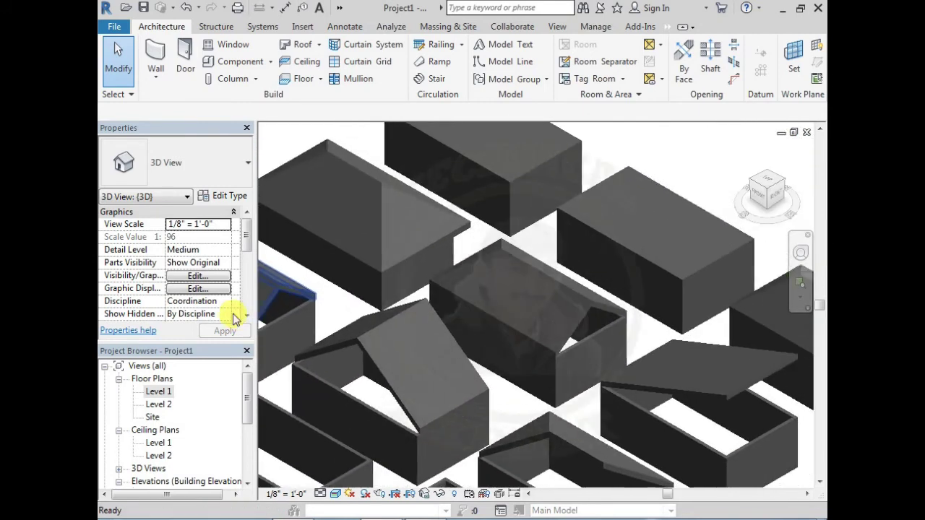
{"action": "scroll", "coordinate": [423, 335], "scroll_direction": "up", "scroll_amount": 2}
{"action": "mouse_move", "coordinate": [423, 336]}
{"action": "middle_mouse_down"}
{"action": "mouse_move", "coordinate": [335, 306]}
{"action": "mouse_move", "coordinate": [357, 299]}
{"action": "middle_mouse_up"}
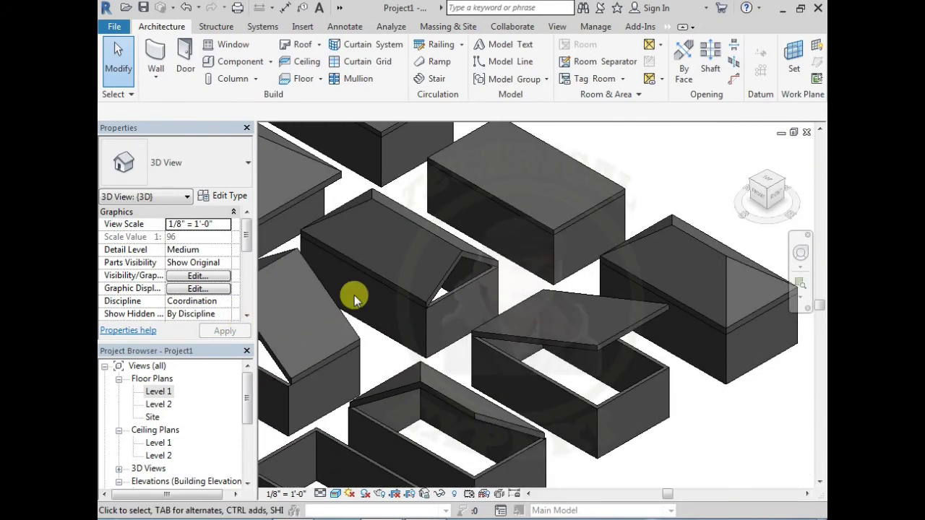
- Attach the top of the front gable-end wall to the gable roof above it
{"action": "left_click", "coordinate": [458, 290]}
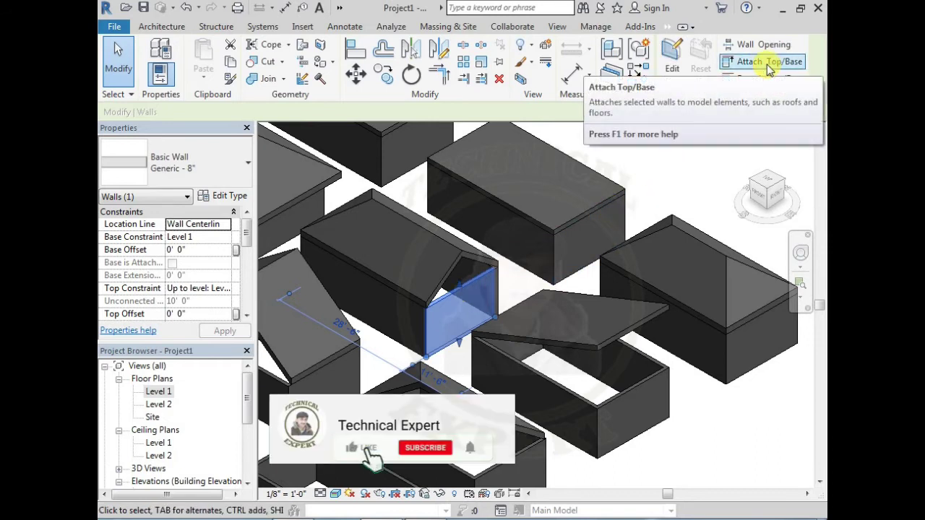
{"action": "mouse_move", "coordinate": [768, 62]}
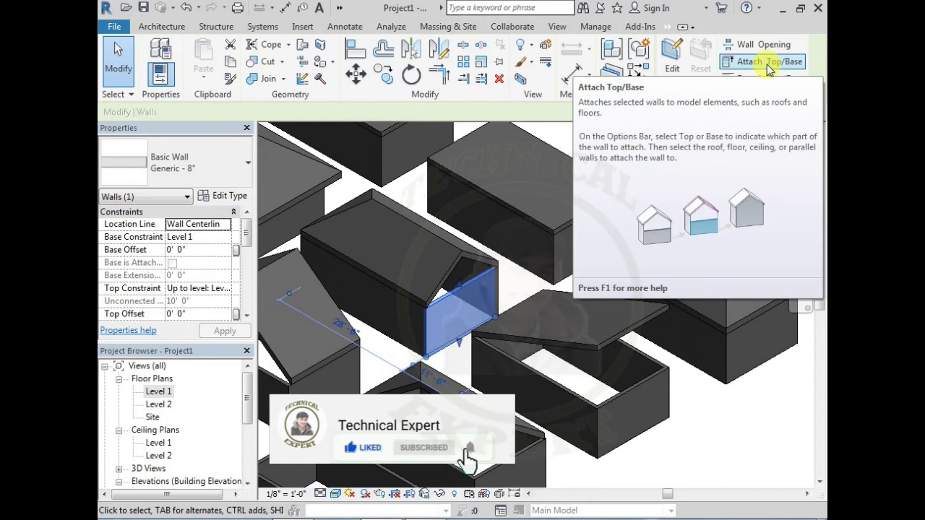
{"action": "left_click", "coordinate": [767, 63]}
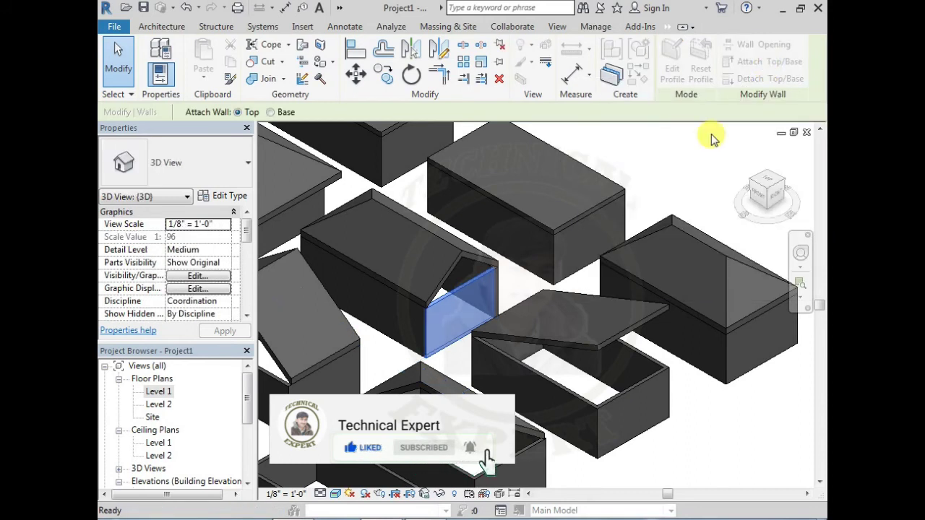
{"action": "left_click", "coordinate": [466, 260]}
{"action": "key", "text": "Escape"}
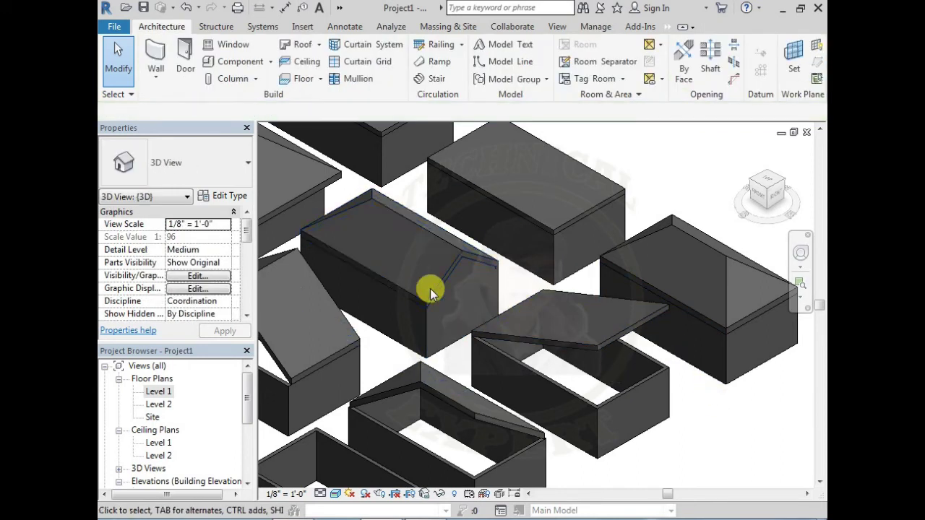
{"action": "scroll", "coordinate": [430, 288], "scroll_direction": "up", "scroll_amount": 2}
{"action": "mouse_move", "coordinate": [386, 269]}
{"action": "middle_mouse_down"}
{"action": "mouse_move", "coordinate": [622, 223]}
{"action": "mouse_move", "coordinate": [434, 252]}
{"action": "middle_mouse_up"}
{"action": "scroll", "coordinate": [435, 252], "scroll_direction": "down", "scroll_amount": 2}
{"action": "middle_click_drag", "start_coordinate": [557, 258], "coordinate": [353, 187]}
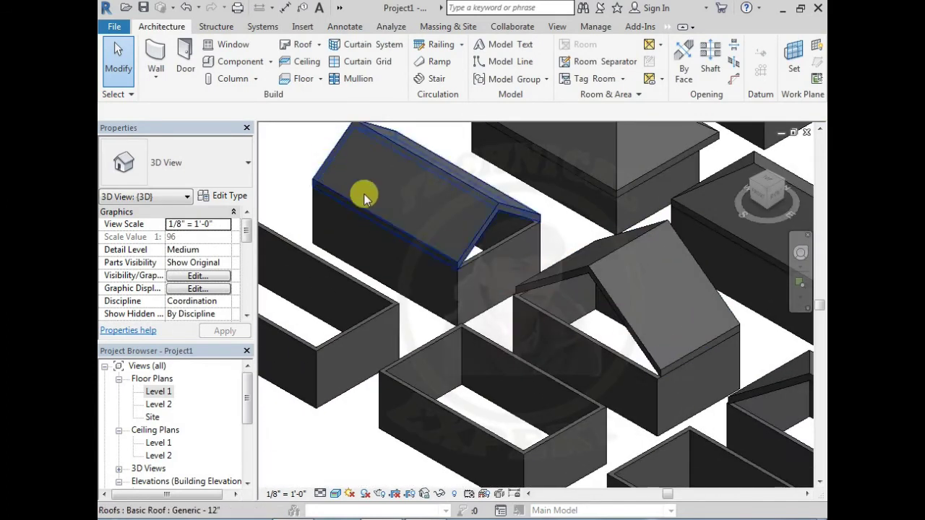
{"action": "left_click", "coordinate": [494, 248]}
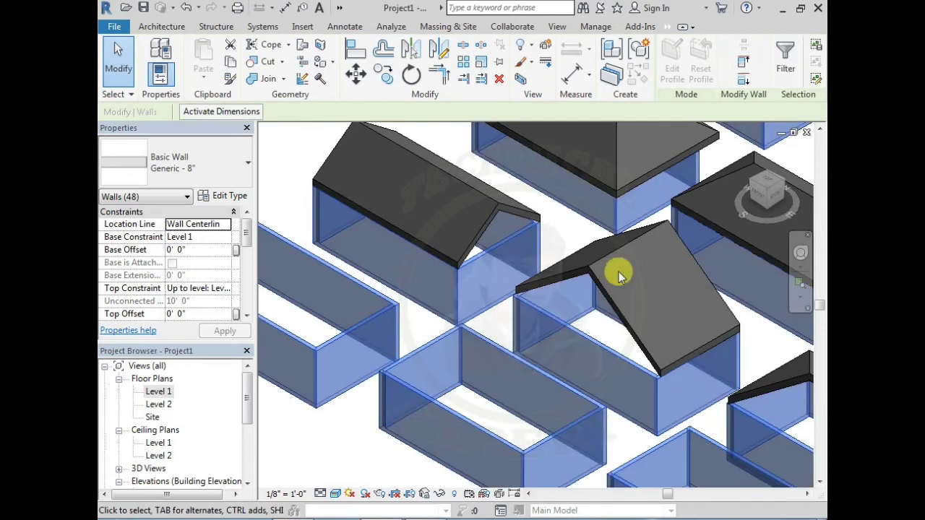
{"action": "scroll", "coordinate": [578, 287], "scroll_direction": "down", "scroll_amount": 2}
{"action": "scroll", "coordinate": [578, 288], "scroll_direction": "down", "scroll_amount": 1}
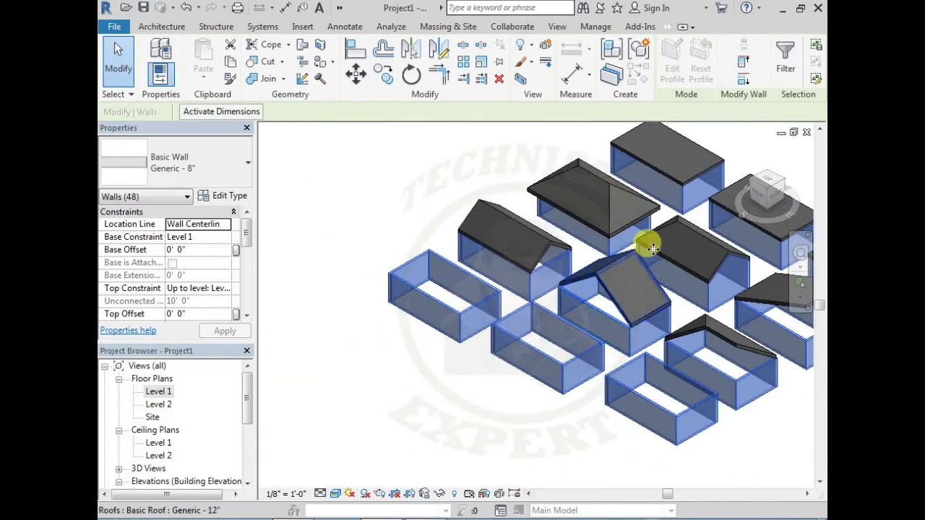
{"action": "scroll", "coordinate": [549, 235], "scroll_direction": "up", "scroll_amount": 1}
{"action": "scroll", "coordinate": [547, 238], "scroll_direction": "up", "scroll_amount": 2}
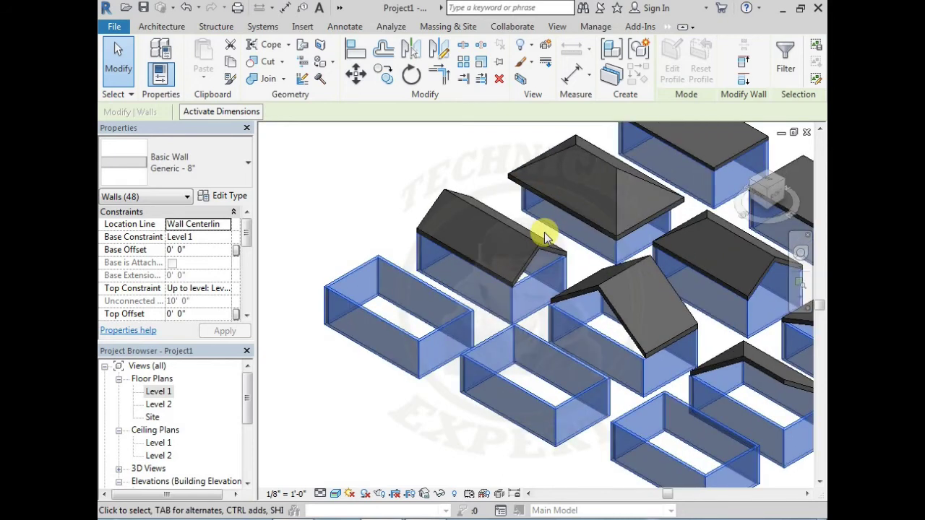
{"action": "key", "text": "Escape"}
{"action": "scroll", "coordinate": [526, 273], "scroll_direction": "up", "scroll_amount": 2}
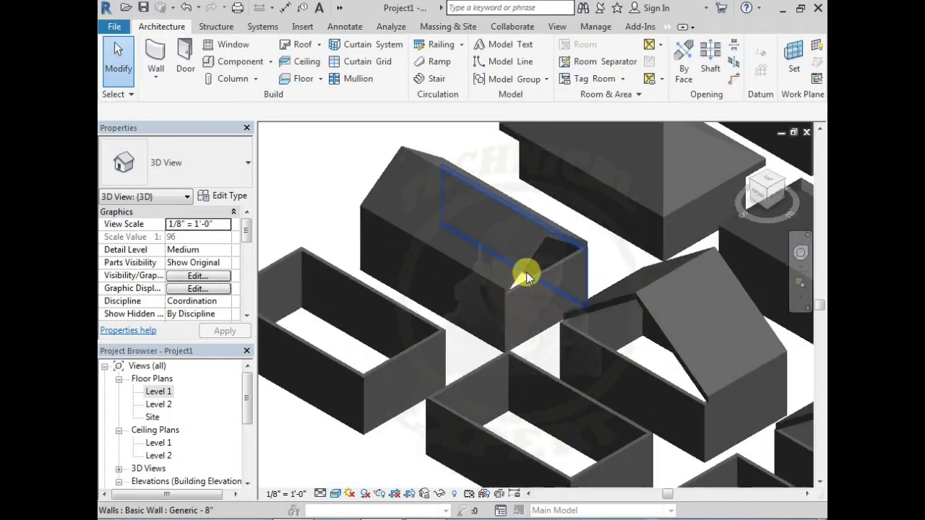
{"action": "scroll", "coordinate": [526, 273], "scroll_direction": "up", "scroll_amount": 1}
- Tab-select all four walls of the box and attach their tops to the gable roof
{"action": "left_click", "coordinate": [524, 288]}
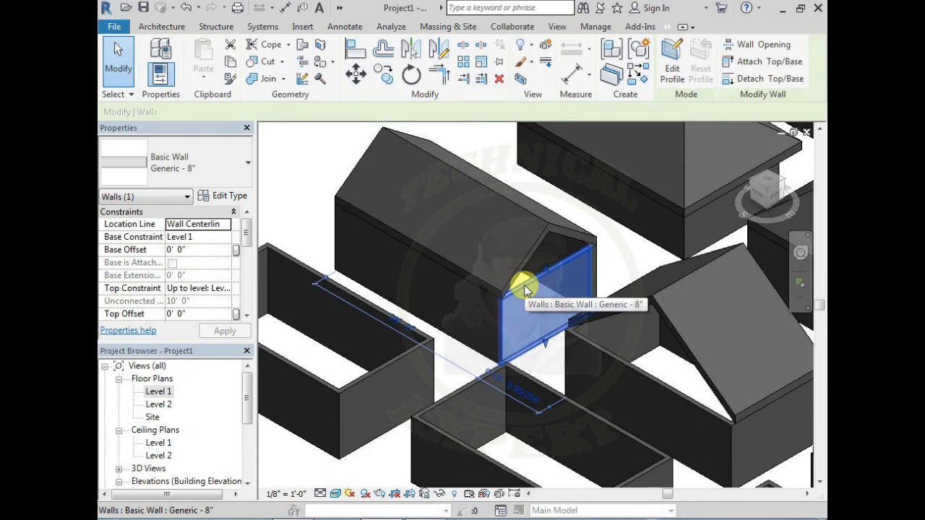
{"action": "key", "text": "Tab"}
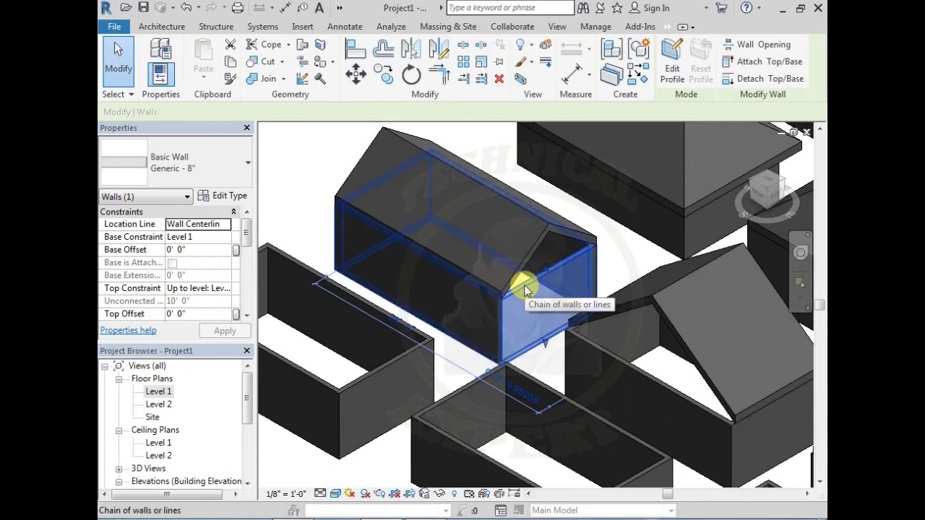
{"action": "left_click", "coordinate": [525, 287]}
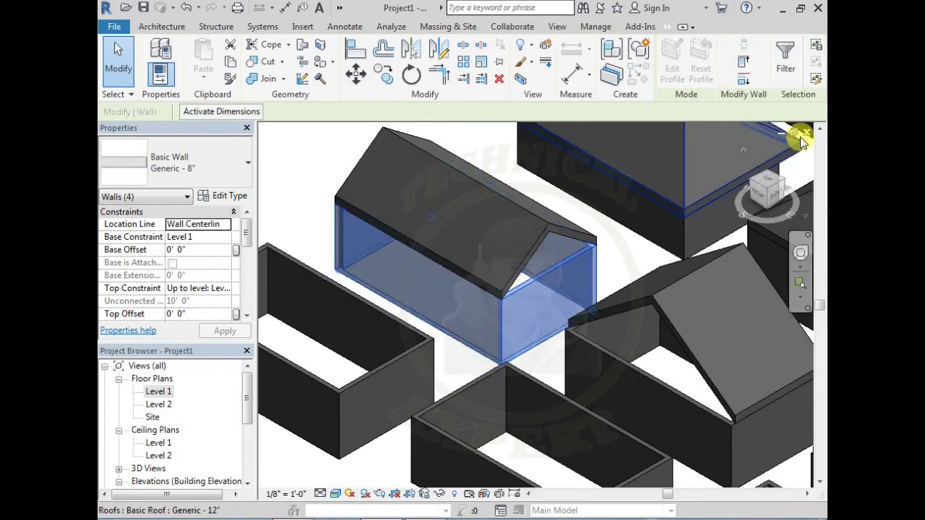
{"action": "left_click", "coordinate": [747, 65]}
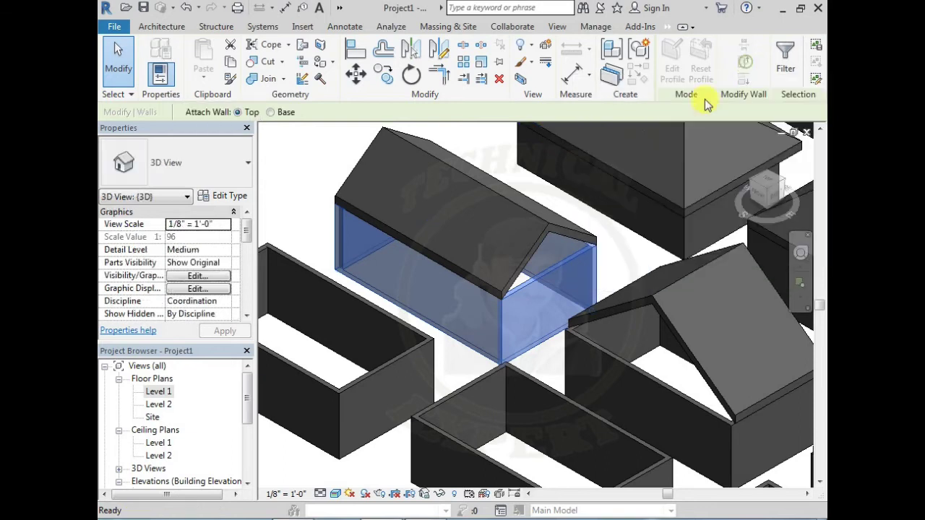
{"action": "left_click", "coordinate": [547, 230]}
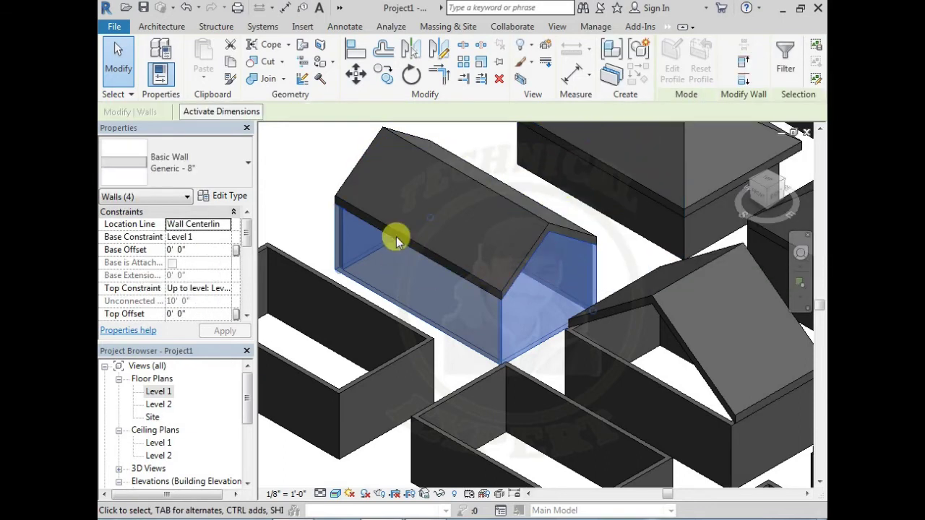
{"action": "key", "text": "Escape"}
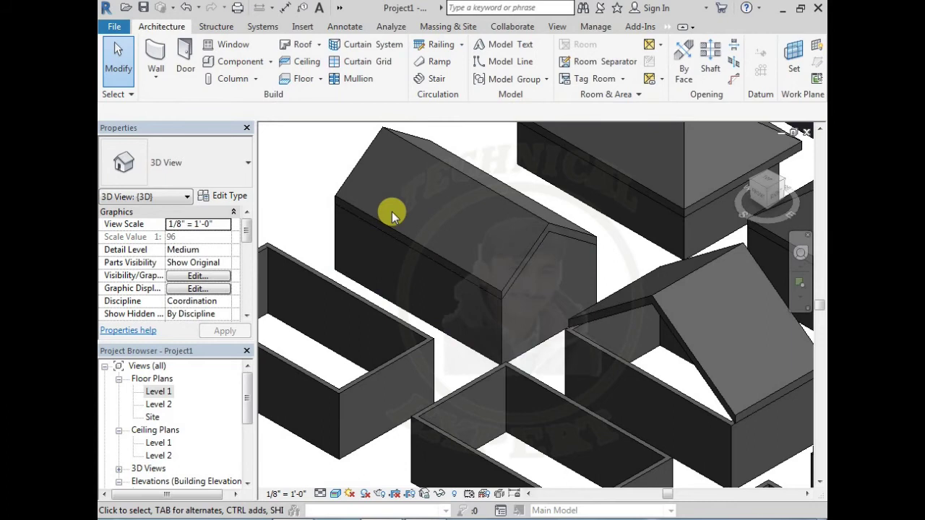
- Attach the long wall of the next gable-roofed box to its roof, dismissing the warning
{"action": "scroll", "coordinate": [391, 211], "scroll_direction": "down", "scroll_amount": 2}
{"action": "middle_click_drag", "start_coordinate": [439, 264], "coordinate": [440, 285]}
{"action": "scroll", "coordinate": [416, 267], "scroll_direction": "up", "scroll_amount": 3}
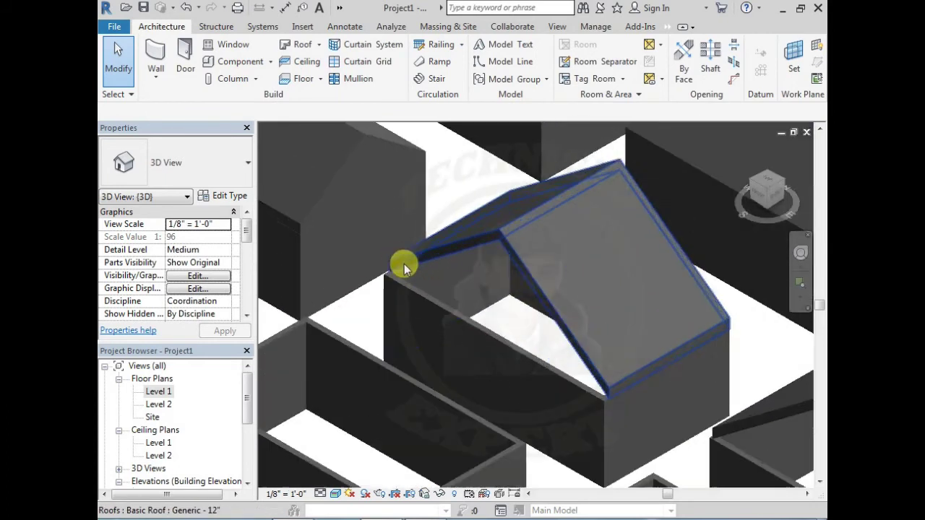
{"action": "left_click", "coordinate": [427, 299]}
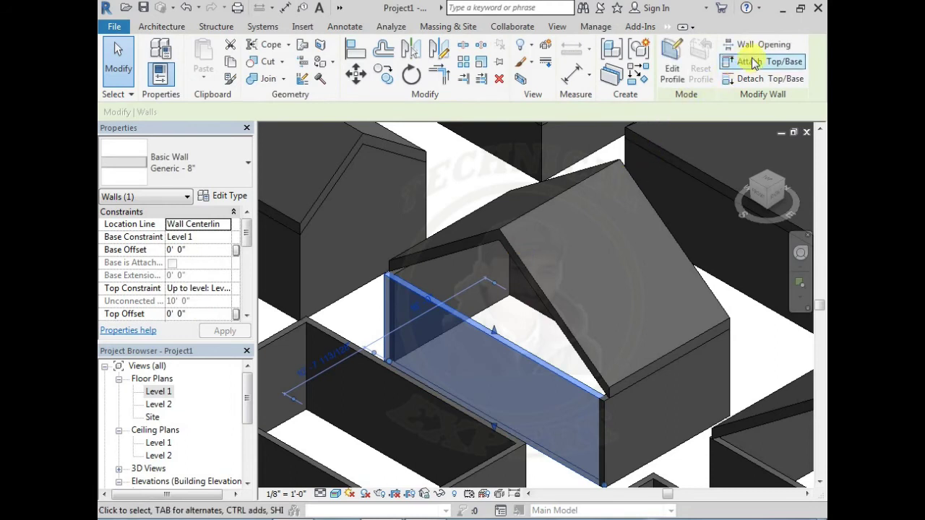
{"action": "left_click", "coordinate": [752, 62]}
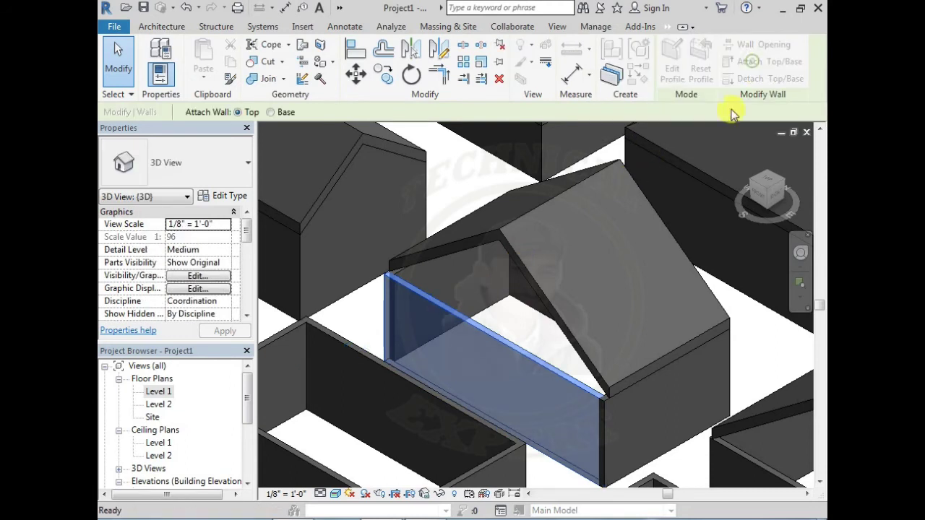
{"action": "left_click", "coordinate": [531, 262]}
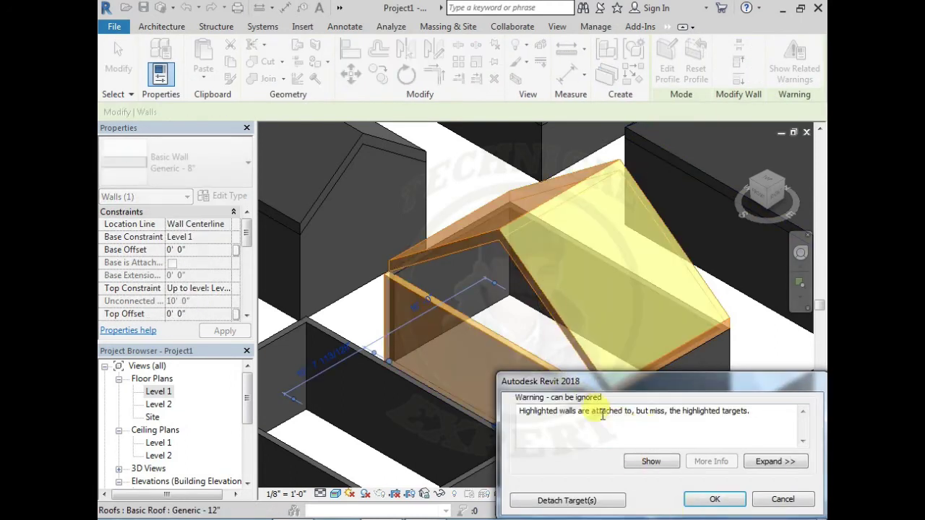
{"action": "key", "text": "Escape"}
{"action": "key", "text": "Escape"}
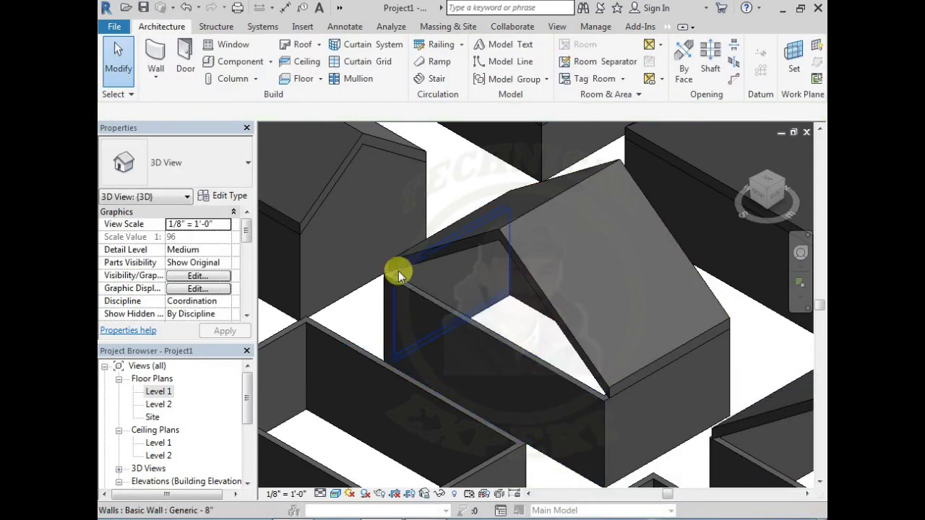
- Stretch the roof edge so it lines up with the wall corner
{"action": "scroll", "coordinate": [404, 273], "scroll_direction": "up", "scroll_amount": 2}
{"action": "scroll", "coordinate": [383, 263], "scroll_direction": "up", "scroll_amount": 2}
{"action": "scroll", "coordinate": [407, 289], "scroll_direction": "up", "scroll_amount": 2}
{"action": "scroll", "coordinate": [384, 276], "scroll_direction": "up", "scroll_amount": 1}
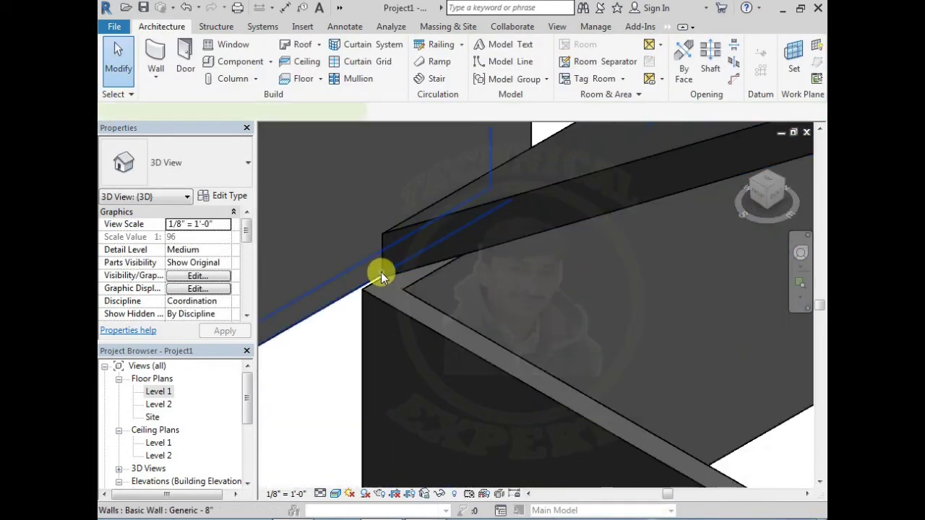
{"action": "left_click", "coordinate": [381, 272]}
{"action": "key", "text": "Escape"}
{"action": "left_click", "coordinate": [432, 264]}
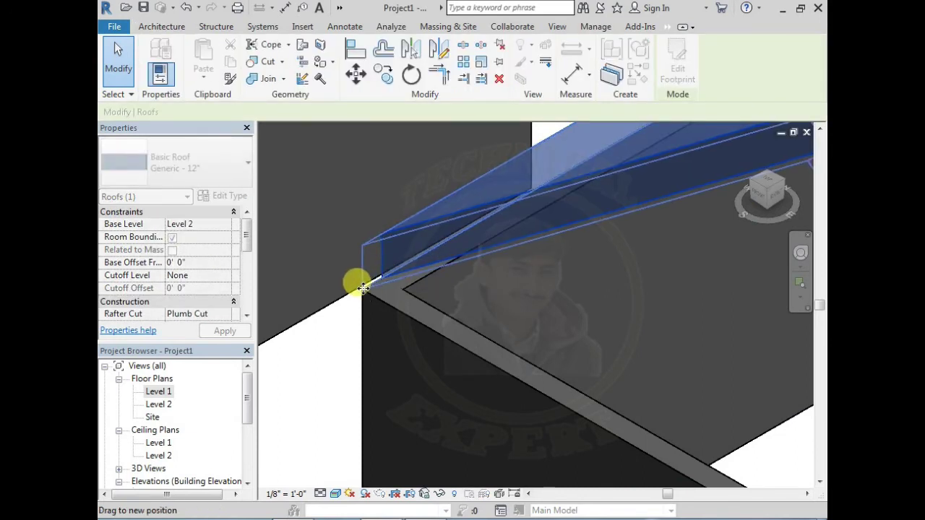
{"action": "left_click_drag", "start_coordinate": [366, 285], "coordinate": [356, 276]}
{"action": "key", "text": "Escape"}
- Attach the wall under the gable roof so its top extends up to the roof
{"action": "mouse_move", "coordinate": [417, 316]}
{"action": "middle_mouse_down"}
{"action": "mouse_move", "coordinate": [392, 248]}
{"action": "mouse_move", "coordinate": [669, 383]}
{"action": "mouse_move", "coordinate": [584, 295]}
{"action": "mouse_move", "coordinate": [586, 330]}
{"action": "mouse_move", "coordinate": [481, 285]}
{"action": "mouse_move", "coordinate": [509, 313]}
{"action": "middle_mouse_up"}
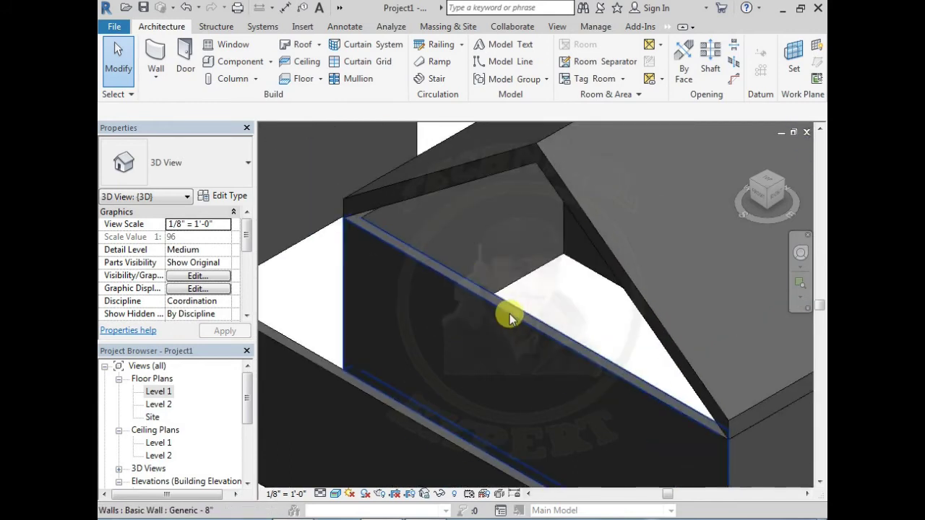
{"action": "left_click", "coordinate": [509, 314]}
{"action": "left_click", "coordinate": [729, 61]}
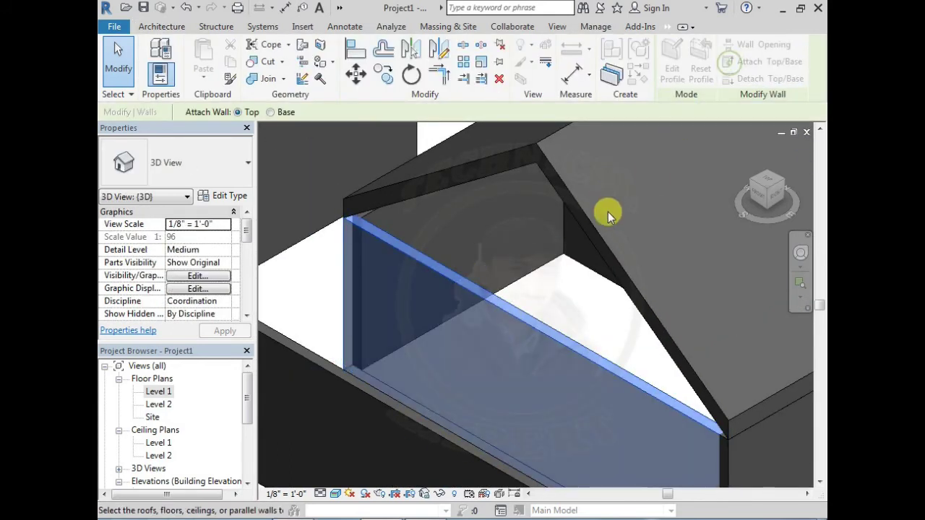
{"action": "left_click", "coordinate": [590, 216]}
{"action": "scroll", "coordinate": [526, 297], "scroll_direction": "down", "scroll_amount": 3}
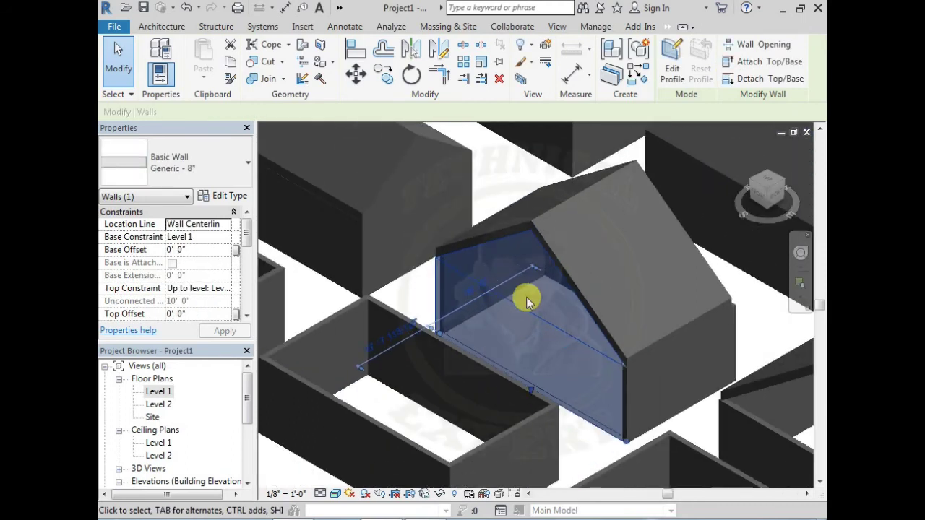
{"action": "key", "text": "Escape"}
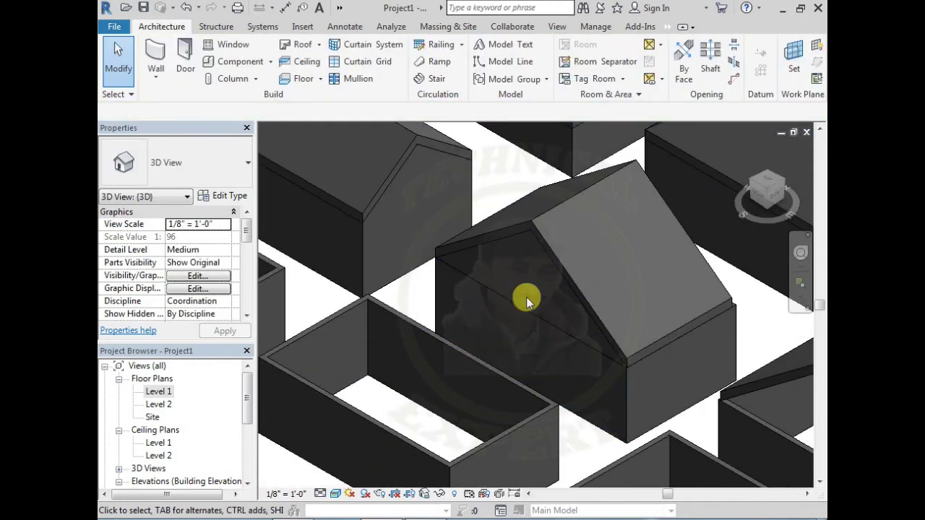
- Drag the roof corner onto the wall, dismissing the walls-miss-targets warning
{"action": "scroll", "coordinate": [710, 318], "scroll_direction": "up", "scroll_amount": 3}
{"action": "scroll", "coordinate": [653, 311], "scroll_direction": "up", "scroll_amount": 2}
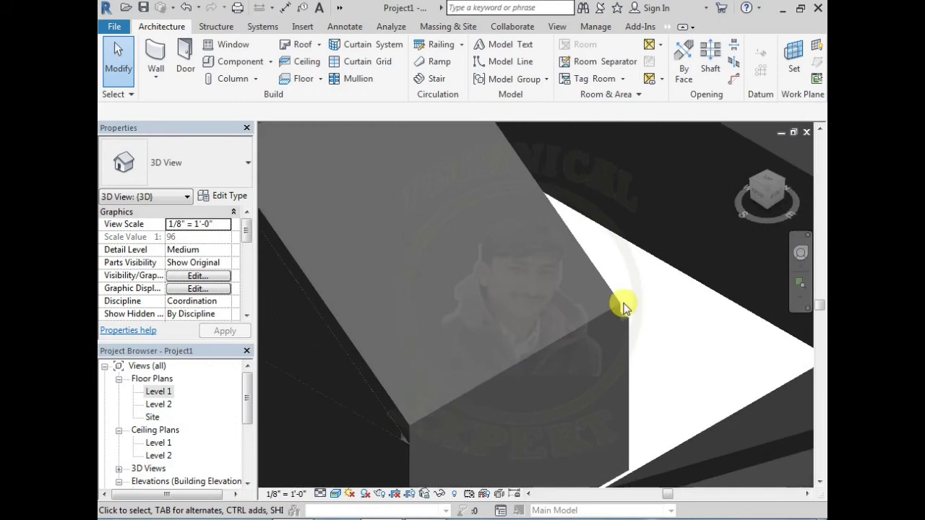
{"action": "scroll", "coordinate": [619, 305], "scroll_direction": "up", "scroll_amount": 2}
{"action": "left_click", "coordinate": [619, 320]}
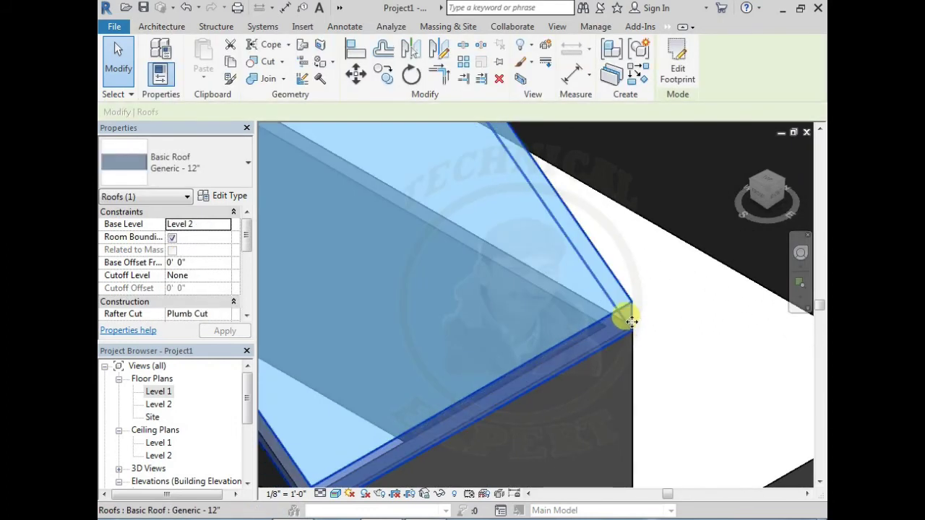
{"action": "mouse_move", "coordinate": [630, 327]}
{"action": "middle_mouse_down", "text": "shift"}
{"action": "mouse_move", "coordinate": [653, 337]}
{"action": "mouse_move", "coordinate": [619, 330]}
{"action": "mouse_move", "coordinate": [636, 338]}
{"action": "middle_mouse_up", "text": "shift"}
{"action": "left_click_drag", "start_coordinate": [639, 336], "coordinate": [635, 314]}
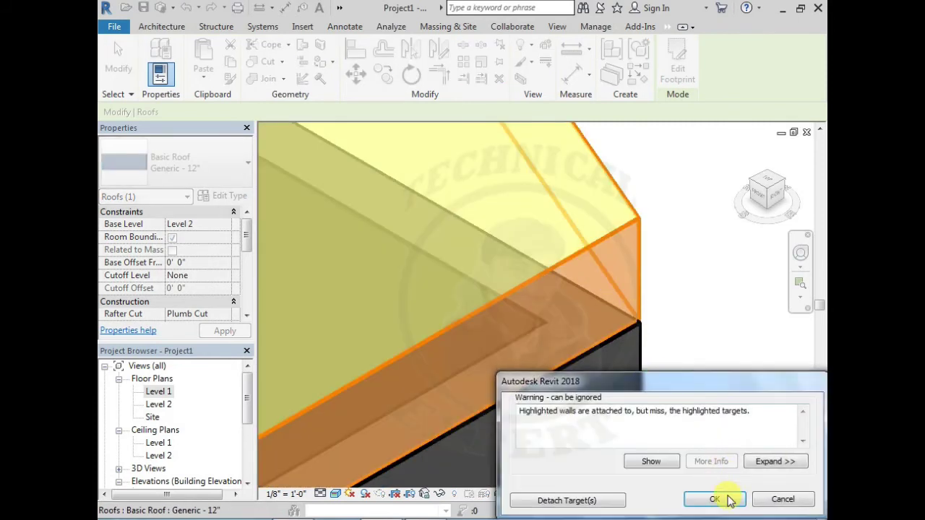
{"action": "left_click", "coordinate": [730, 500]}
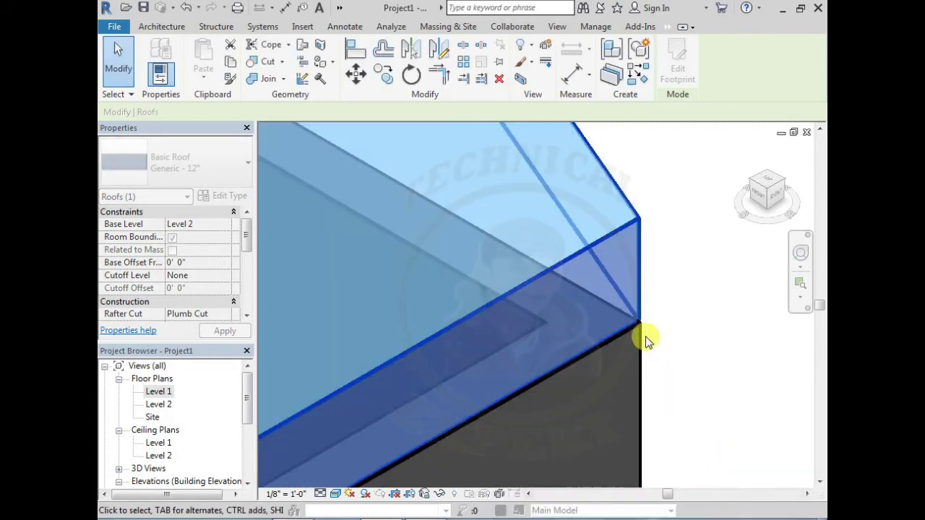
{"action": "left_click", "coordinate": [643, 340]}
{"action": "left_click", "coordinate": [635, 317]}
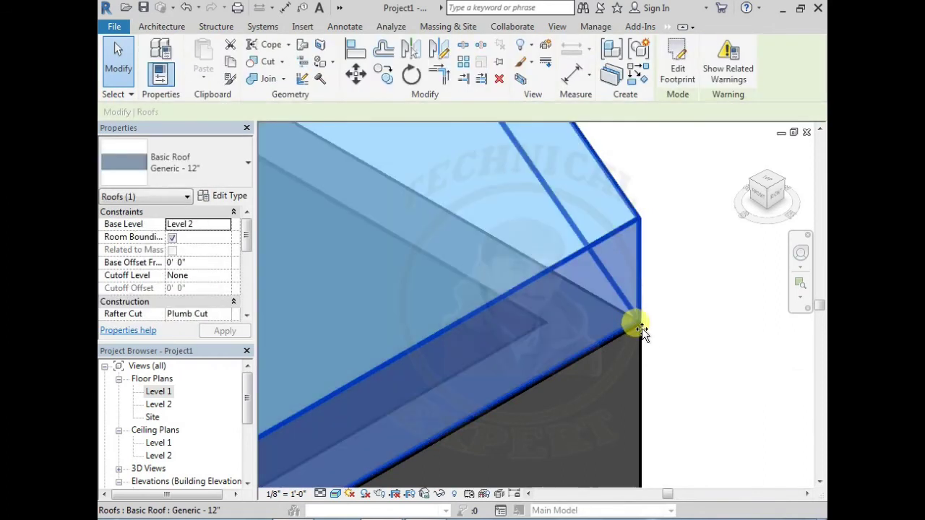
{"action": "left_click_drag", "start_coordinate": [642, 329], "coordinate": [638, 317]}
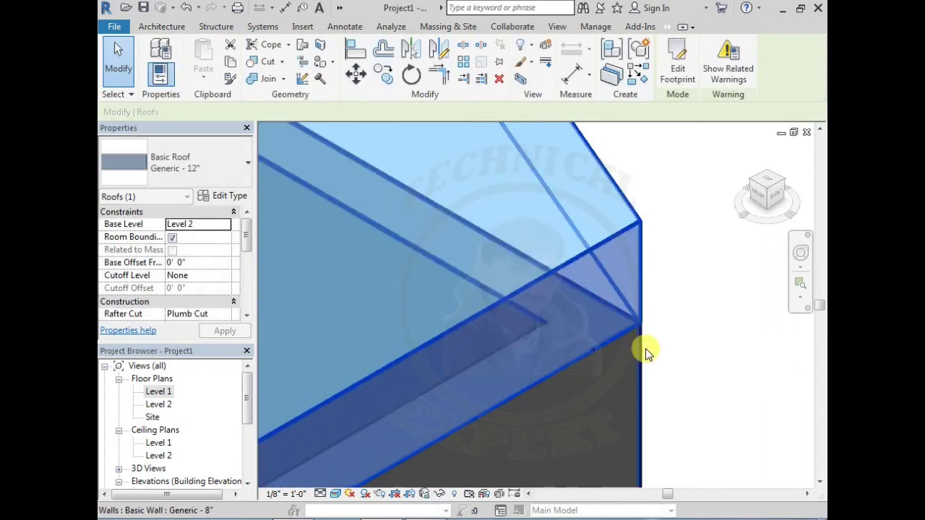
{"action": "left_click", "coordinate": [645, 345]}
- Orbit and zoom out to review the adjusted roofs
{"action": "middle_click_drag", "start_coordinate": [439, 351], "coordinate": [576, 330], "text": "shift"}
{"action": "scroll", "coordinate": [575, 329], "scroll_direction": "down", "scroll_amount": 3}
{"action": "scroll", "coordinate": [563, 337], "scroll_direction": "down", "scroll_amount": 2}
{"action": "scroll", "coordinate": [430, 354], "scroll_direction": "down", "scroll_amount": 2}
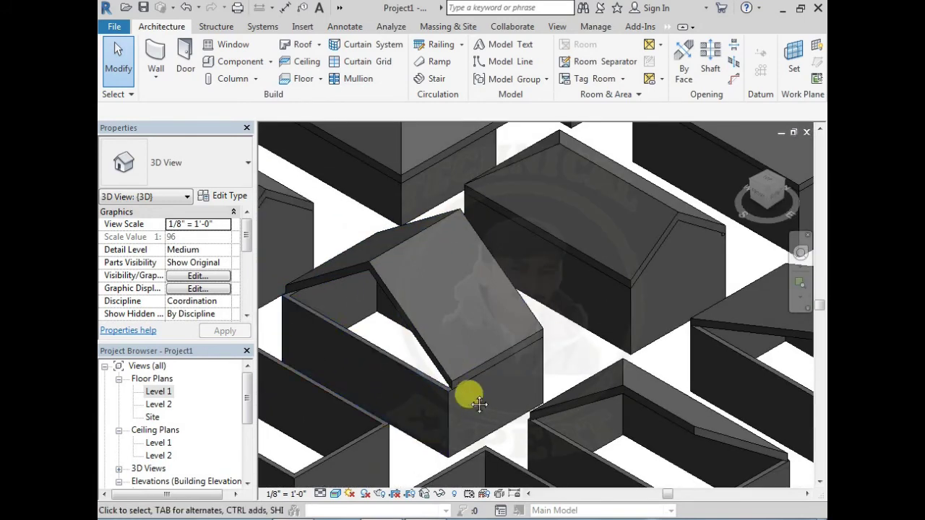
{"action": "scroll", "coordinate": [413, 340], "scroll_direction": "down", "scroll_amount": 1}
{"action": "middle_click_drag", "start_coordinate": [413, 340], "coordinate": [471, 361]}
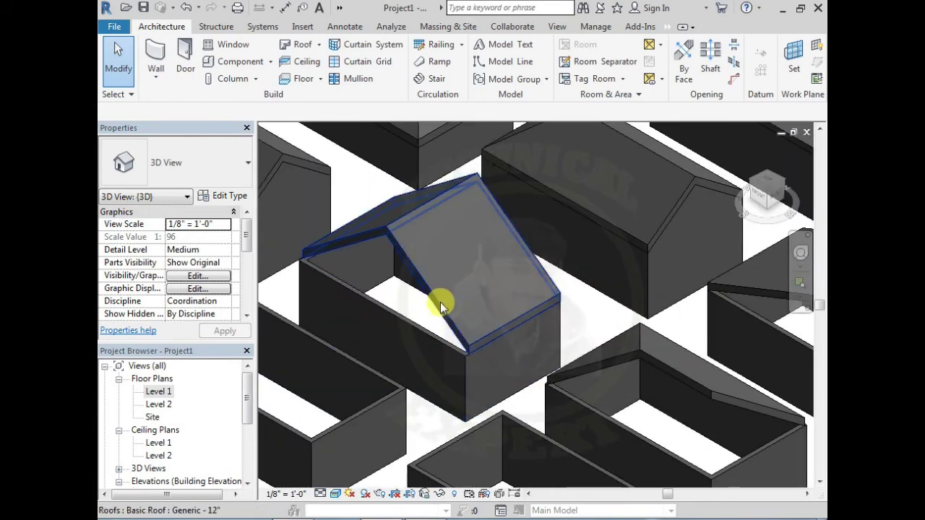
- Open the next enclosure's roof footprint sketch and check the front line's 0' 4" offset
{"action": "left_click", "coordinate": [441, 304]}
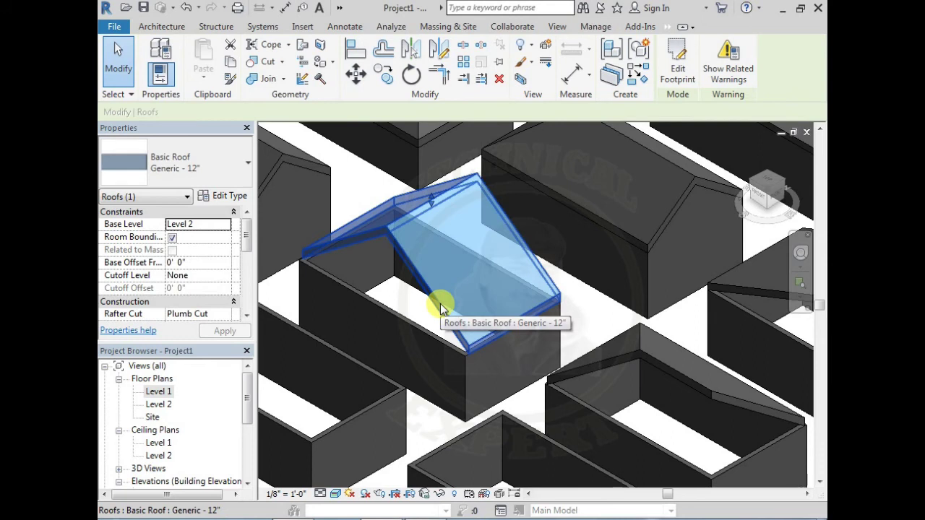
{"action": "left_click", "coordinate": [673, 83]}
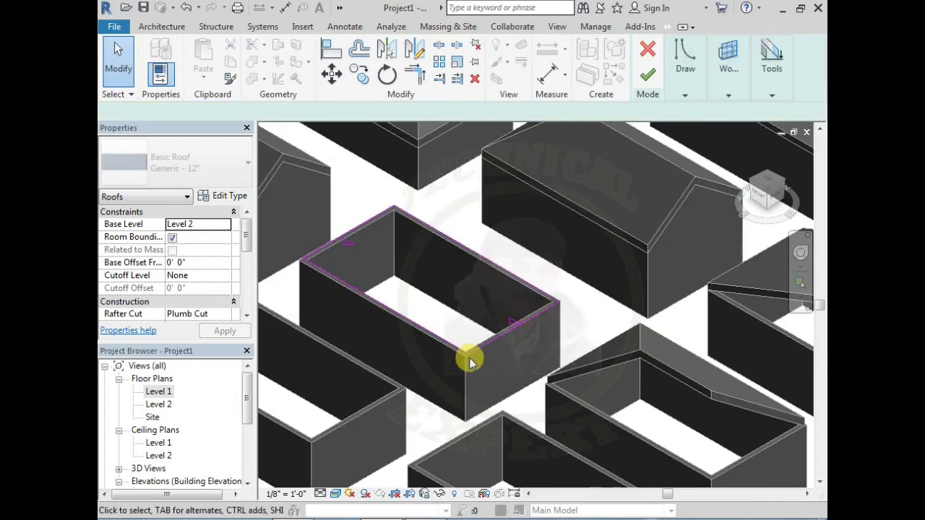
{"action": "scroll", "coordinate": [466, 351], "scroll_direction": "up", "scroll_amount": 3}
{"action": "scroll", "coordinate": [461, 348], "scroll_direction": "up", "scroll_amount": 2}
{"action": "left_click", "coordinate": [468, 351]}
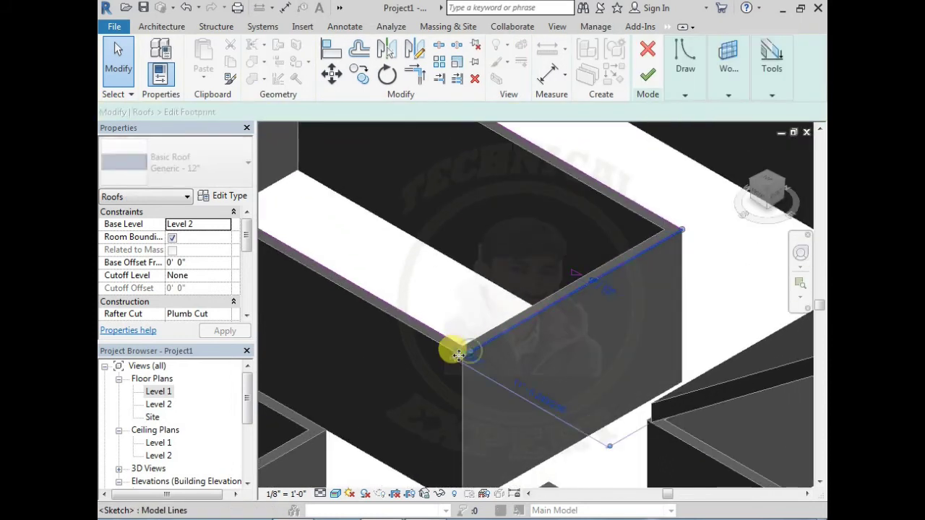
{"action": "left_click", "coordinate": [463, 356]}
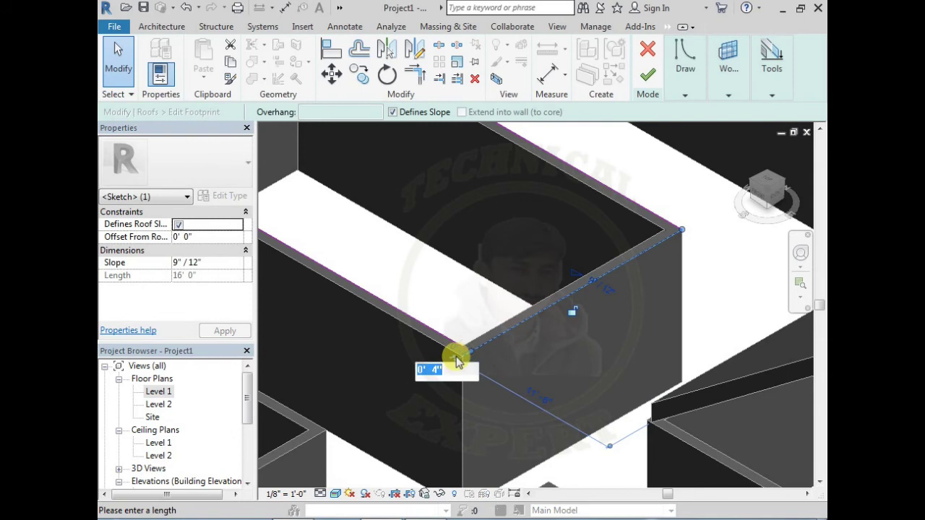
{"action": "key", "text": "Escape"}
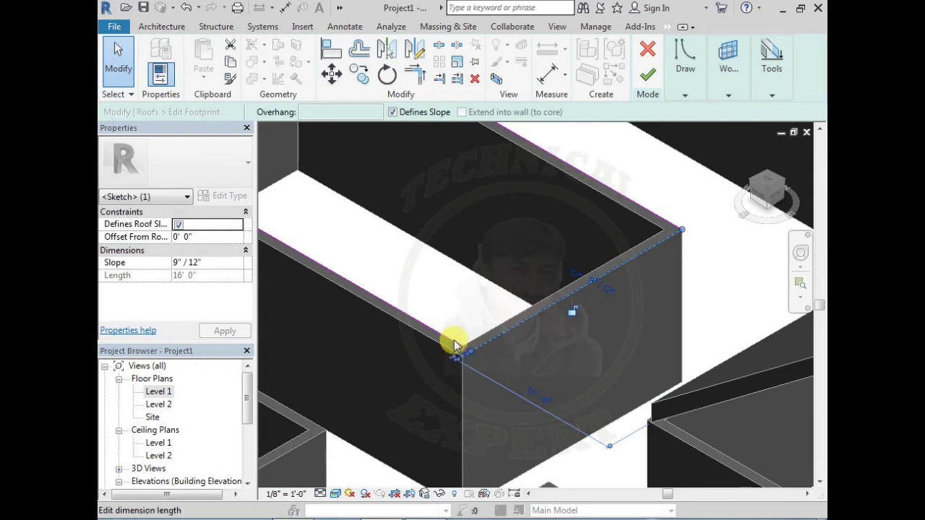
{"action": "scroll", "coordinate": [453, 346], "scroll_direction": "down", "scroll_amount": 2}
{"action": "scroll", "coordinate": [452, 340], "scroll_direction": "down", "scroll_amount": 2}
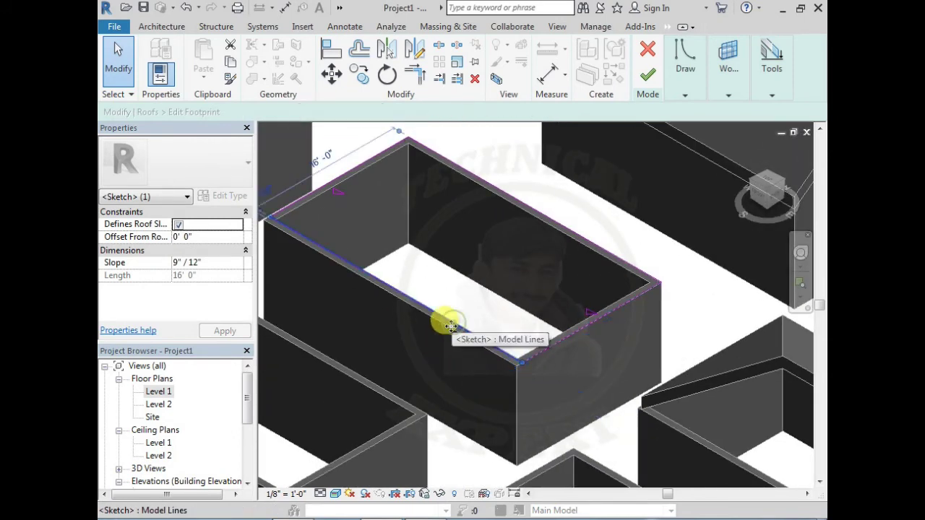
{"action": "left_click", "coordinate": [449, 325]}
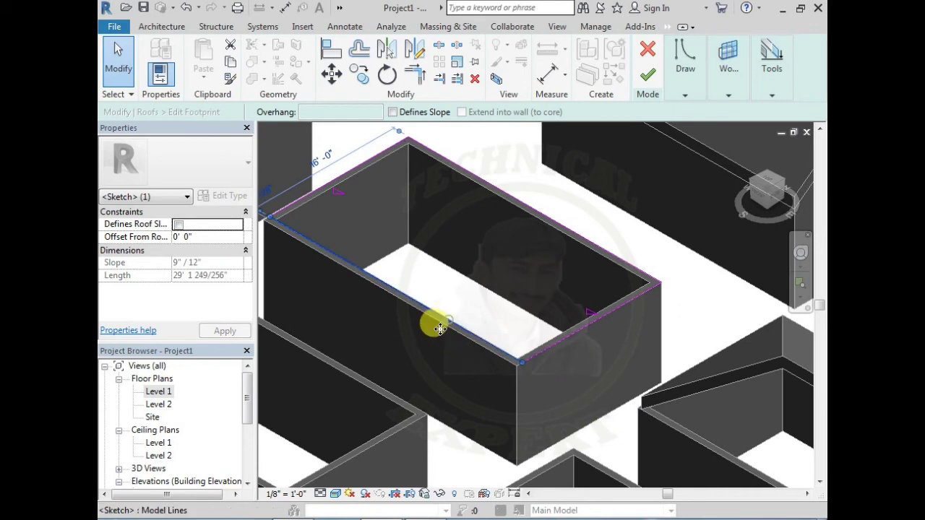
{"action": "scroll", "coordinate": [370, 283], "scroll_direction": "up", "scroll_amount": 3}
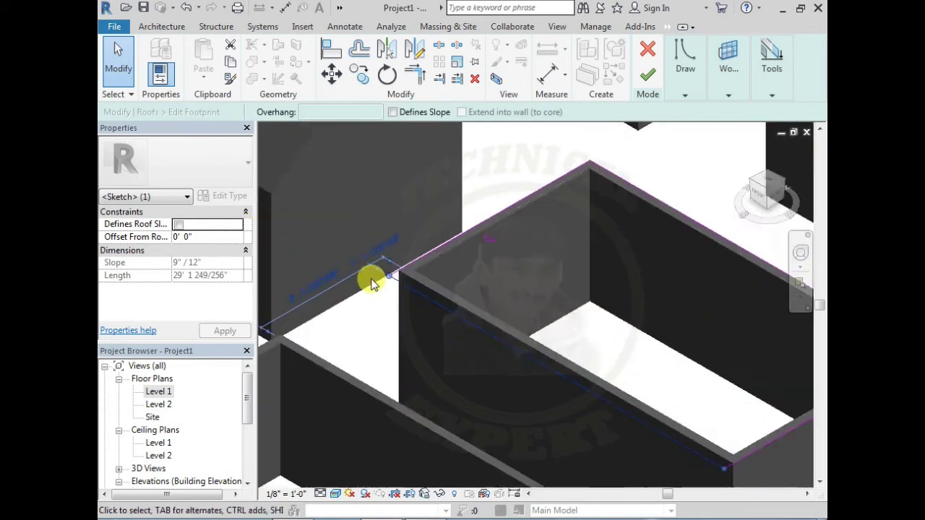
{"action": "scroll", "coordinate": [370, 283], "scroll_direction": "up", "scroll_amount": 2}
{"action": "key", "text": "Escape"}
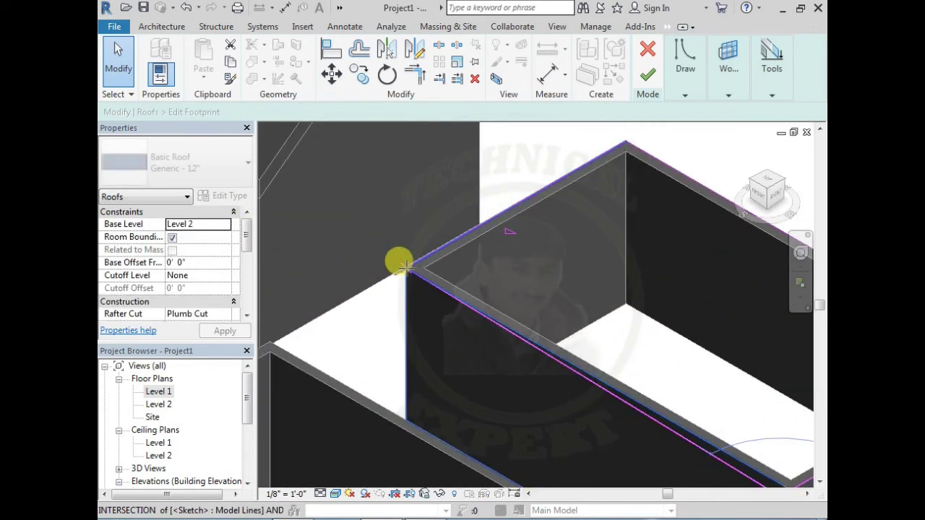
- Check the other footprint sketch lines, including the corner line's 0' 4" offset
{"action": "scroll", "coordinate": [404, 266], "scroll_direction": "down", "scroll_amount": 2}
{"action": "left_click", "coordinate": [405, 305]}
{"action": "scroll", "coordinate": [512, 351], "scroll_direction": "up", "scroll_amount": 3}
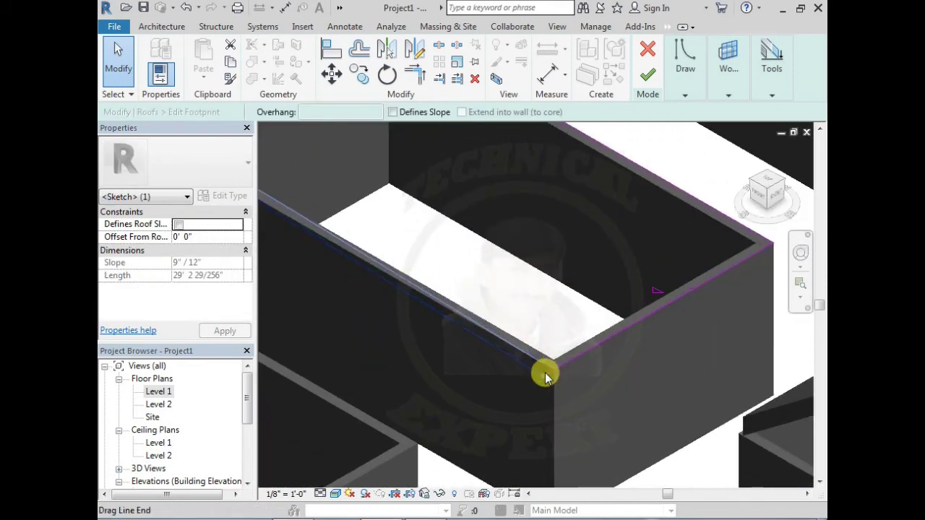
{"action": "key", "text": "Escape"}
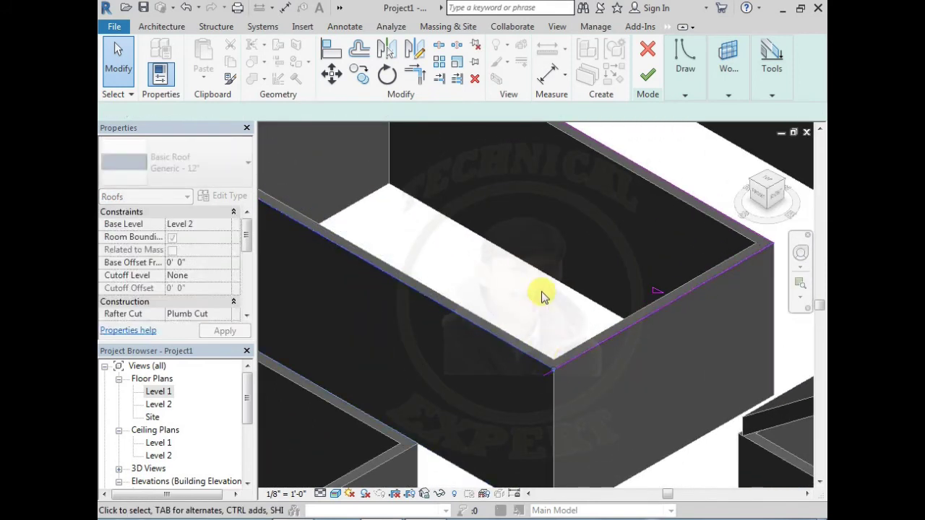
{"action": "left_click", "coordinate": [544, 309]}
{"action": "scroll", "coordinate": [542, 300], "scroll_direction": "down", "scroll_amount": 1}
{"action": "scroll", "coordinate": [541, 361], "scroll_direction": "down", "scroll_amount": 1}
{"action": "scroll", "coordinate": [546, 318], "scroll_direction": "up", "scroll_amount": 3}
{"action": "left_click", "coordinate": [547, 316]}
{"action": "left_click", "coordinate": [540, 314]}
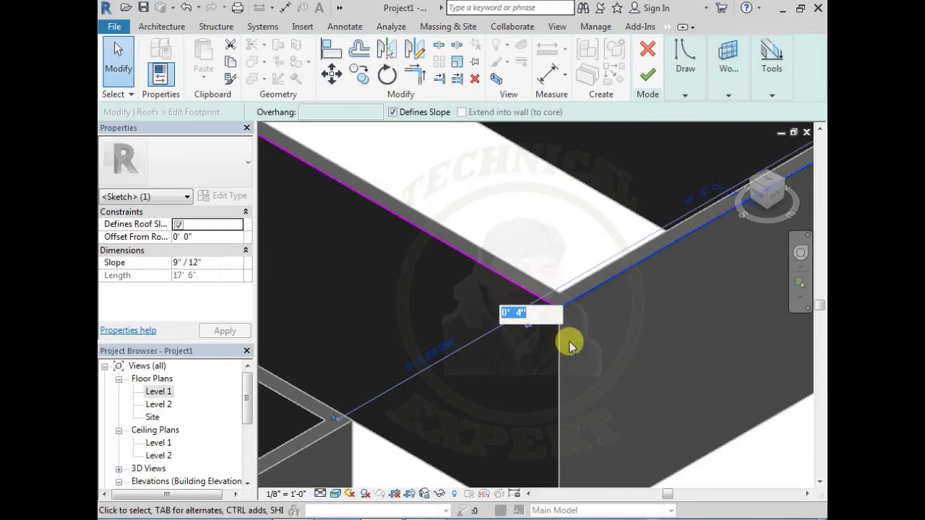
{"action": "scroll", "coordinate": [551, 334], "scroll_direction": "down", "scroll_amount": 1}
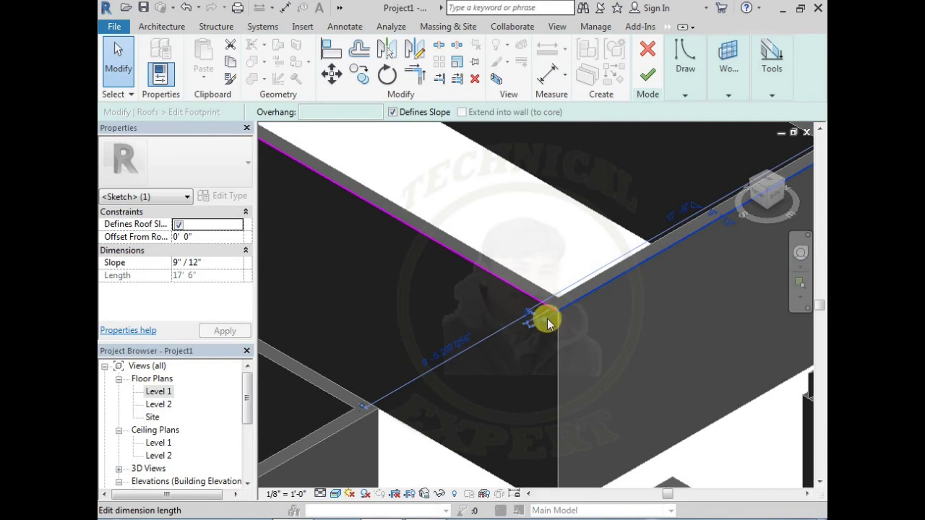
{"action": "scroll", "coordinate": [547, 321], "scroll_direction": "up", "scroll_amount": 2}
{"action": "key", "text": "Escape"}
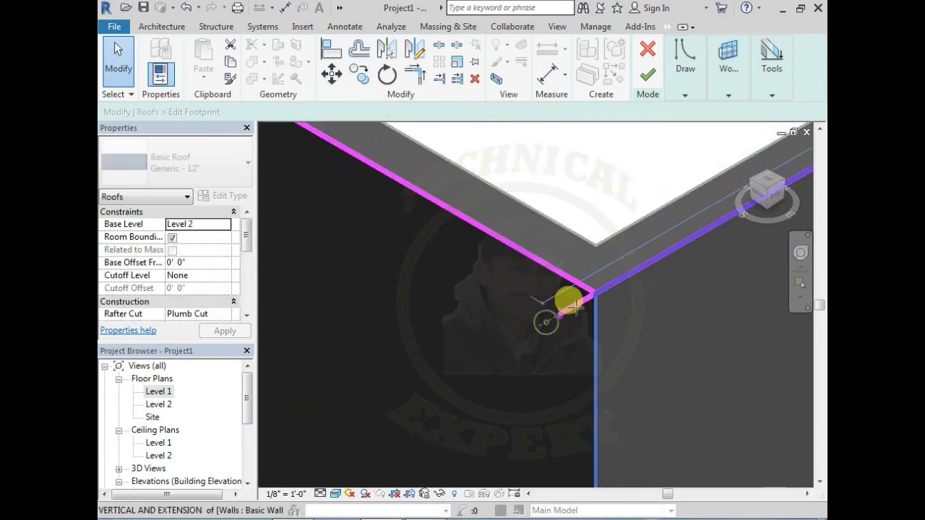
- Snap the top sketch line's end onto the wall corner and finish the roof
{"action": "scroll", "coordinate": [571, 321], "scroll_direction": "down", "scroll_amount": 1}
{"action": "scroll", "coordinate": [547, 344], "scroll_direction": "down", "scroll_amount": 2}
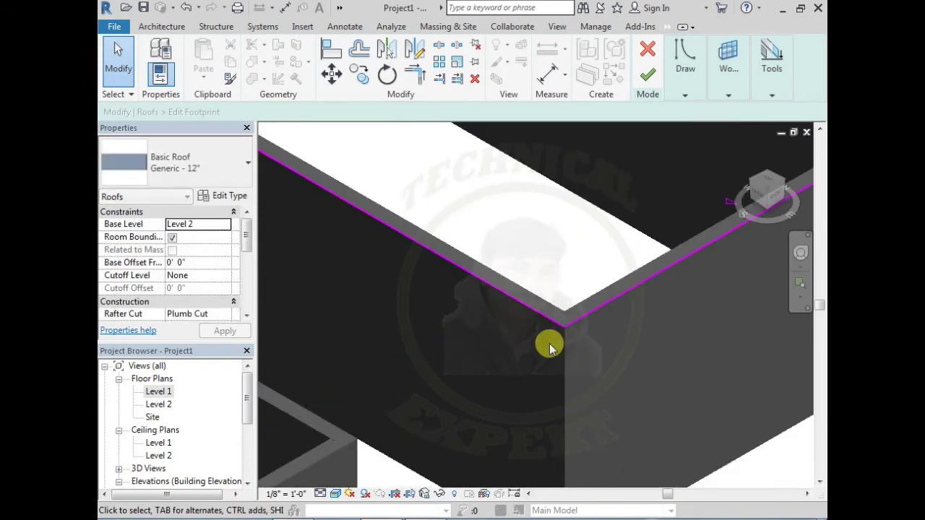
{"action": "scroll", "coordinate": [556, 317], "scroll_direction": "down", "scroll_amount": 2}
{"action": "scroll", "coordinate": [564, 286], "scroll_direction": "down", "scroll_amount": 2}
{"action": "middle_click_drag", "start_coordinate": [557, 279], "coordinate": [557, 305]}
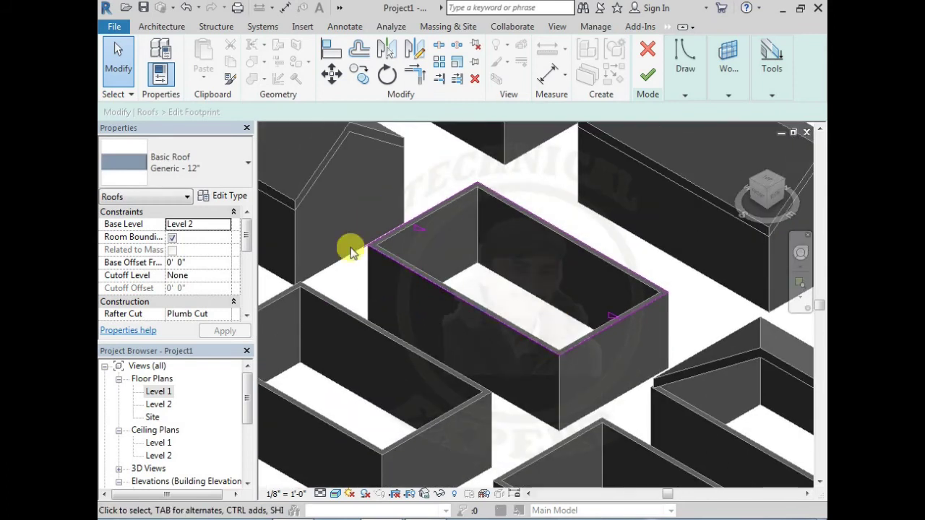
{"action": "scroll", "coordinate": [361, 244], "scroll_direction": "up", "scroll_amount": 3}
{"action": "scroll", "coordinate": [361, 244], "scroll_direction": "up", "scroll_amount": 1}
{"action": "left_click", "coordinate": [398, 248]}
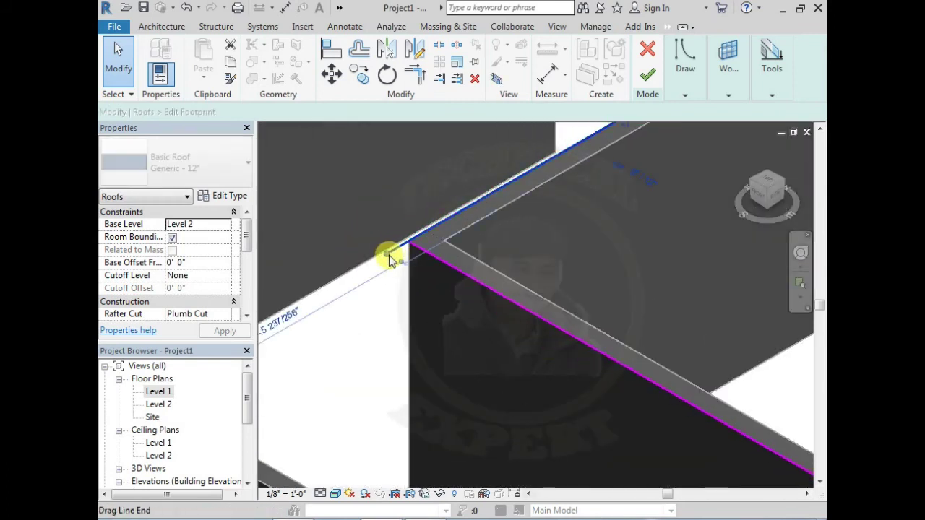
{"action": "left_click_drag", "start_coordinate": [388, 255], "coordinate": [400, 239]}
{"action": "key", "text": "Escape"}
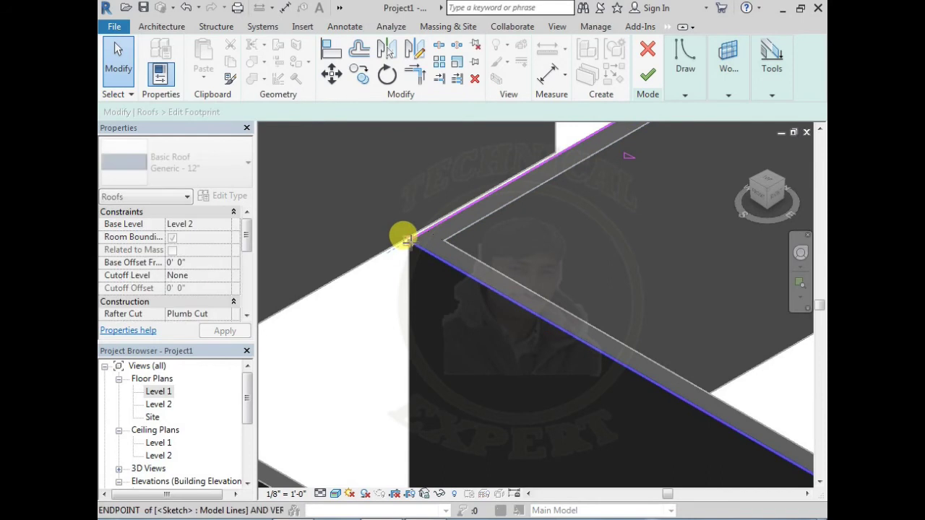
{"action": "scroll", "coordinate": [412, 320], "scroll_direction": "down", "scroll_amount": 3}
{"action": "scroll", "coordinate": [413, 317], "scroll_direction": "down", "scroll_amount": 2}
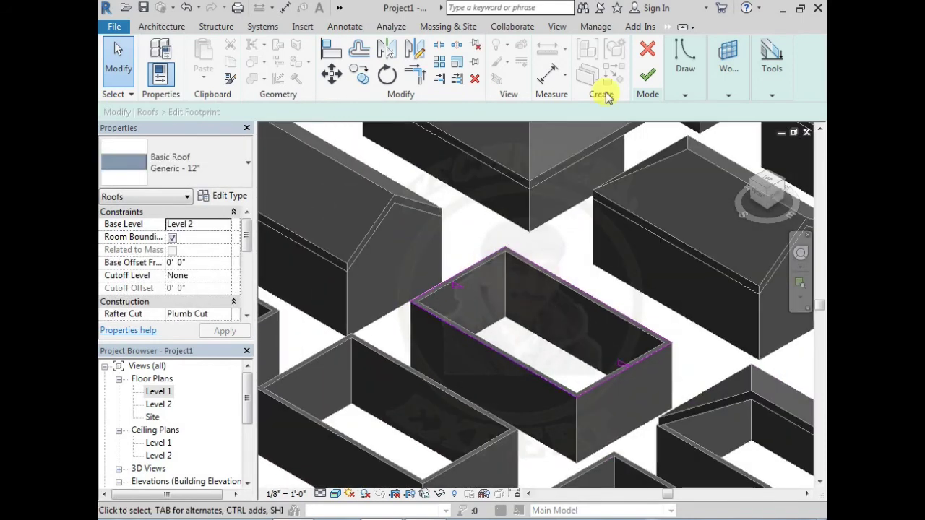
{"action": "left_click", "coordinate": [650, 84]}
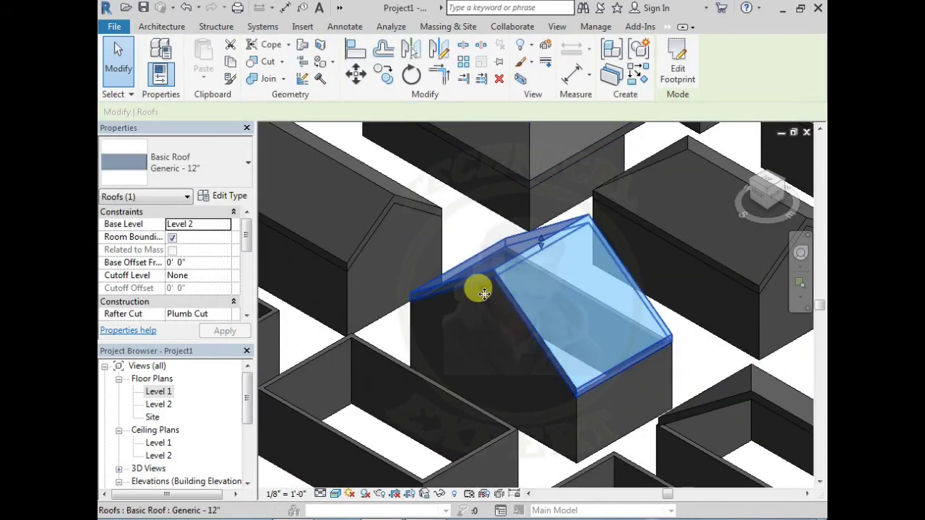
- Attach the end wall under the new gable roof to that roof
{"action": "scroll", "coordinate": [473, 303], "scroll_direction": "up", "scroll_amount": 1}
{"action": "key", "text": "Escape"}
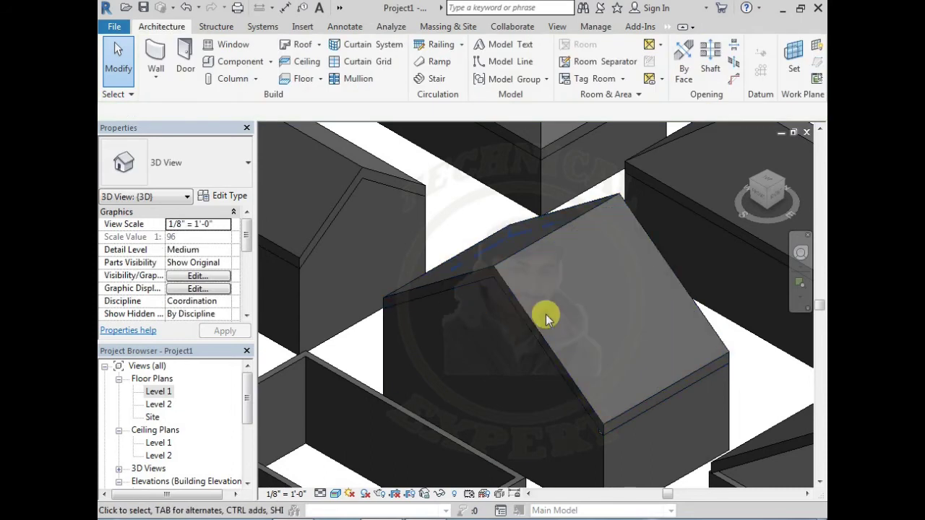
{"action": "left_click", "coordinate": [701, 306]}
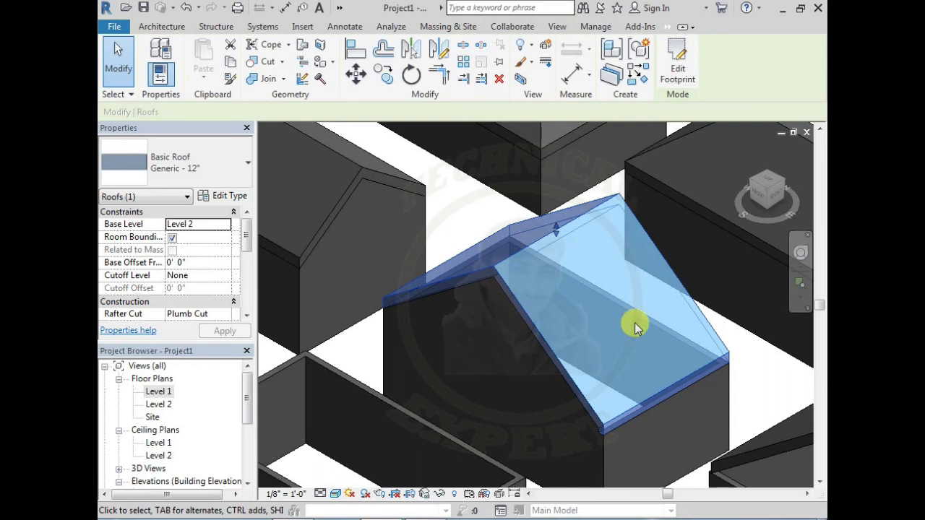
{"action": "key", "text": "Escape"}
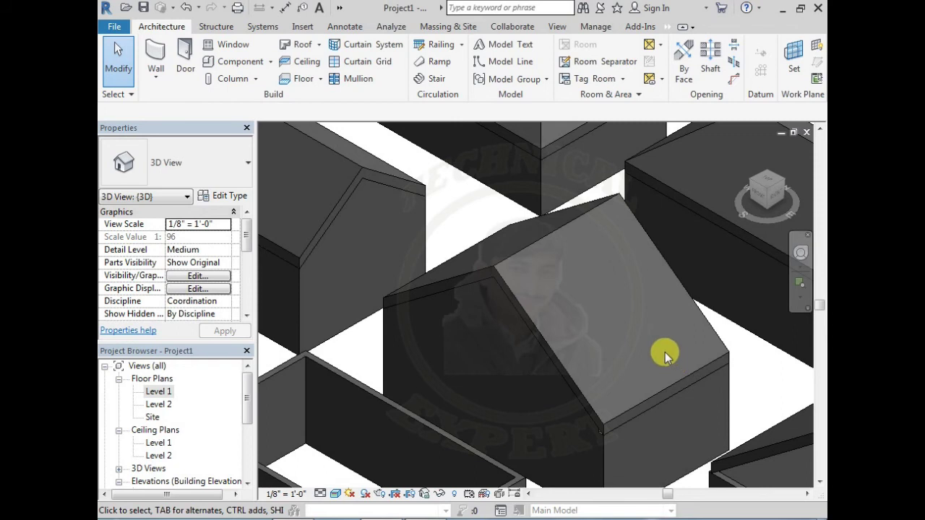
{"action": "left_click", "coordinate": [721, 425]}
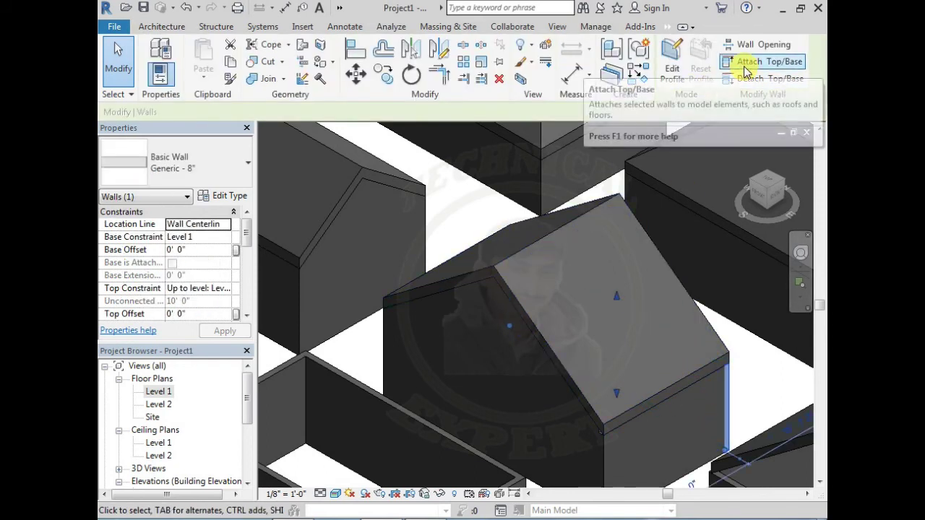
{"action": "left_click", "coordinate": [747, 61]}
{"action": "left_click", "coordinate": [654, 247]}
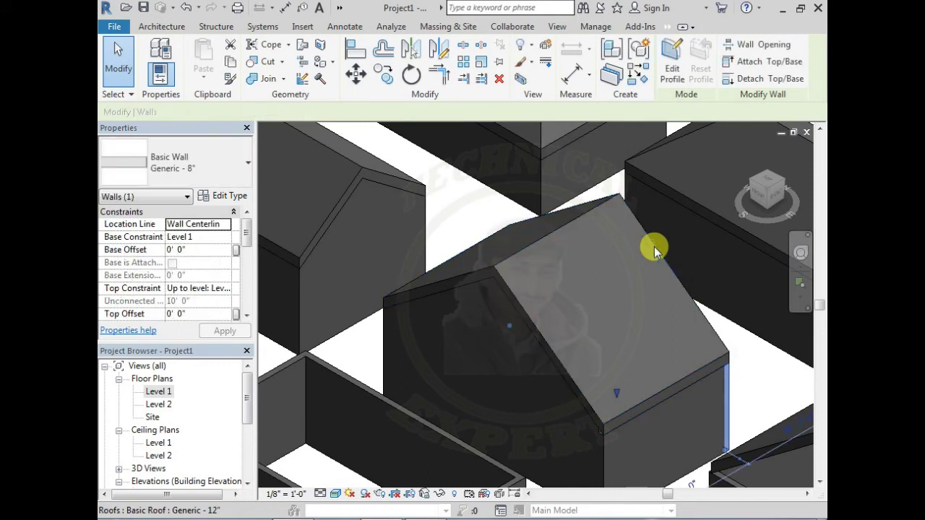
{"action": "key", "text": "Escape"}
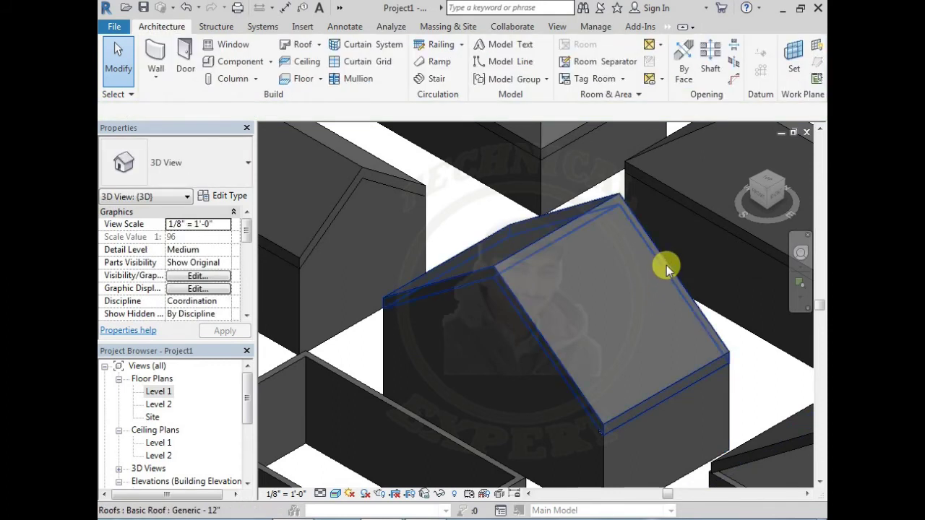
- Delete the selected gable roof, leaving its walls roofless
{"action": "left_click", "coordinate": [657, 307]}
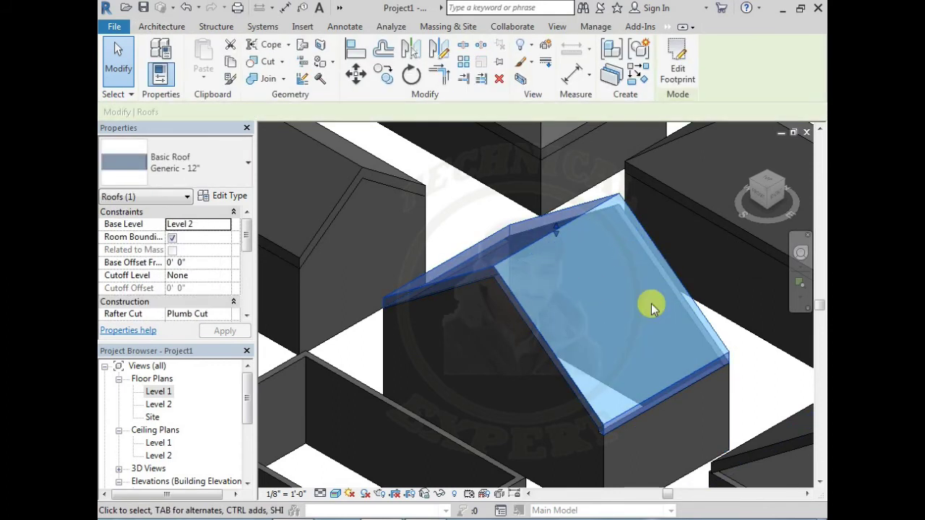
{"action": "key", "text": "Delete"}
{"action": "scroll", "coordinate": [601, 325], "scroll_direction": "down", "scroll_amount": 3}
{"action": "mouse_move", "coordinate": [601, 325]}
{"action": "middle_mouse_down"}
{"action": "mouse_move", "coordinate": [423, 241]}
{"action": "mouse_move", "coordinate": [443, 262]}
{"action": "mouse_move", "coordinate": [544, 286]}
{"action": "middle_mouse_up"}
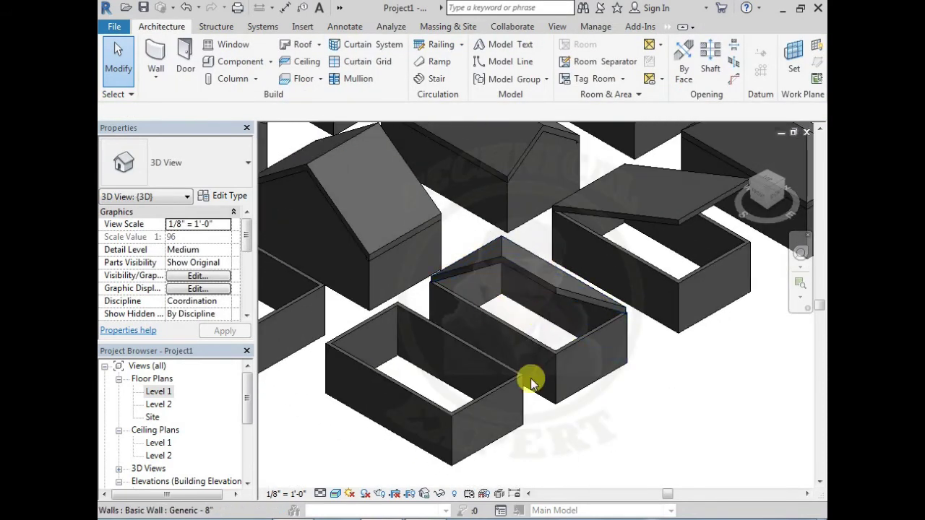
{"action": "middle_click_drag", "start_coordinate": [557, 381], "coordinate": [522, 388]}
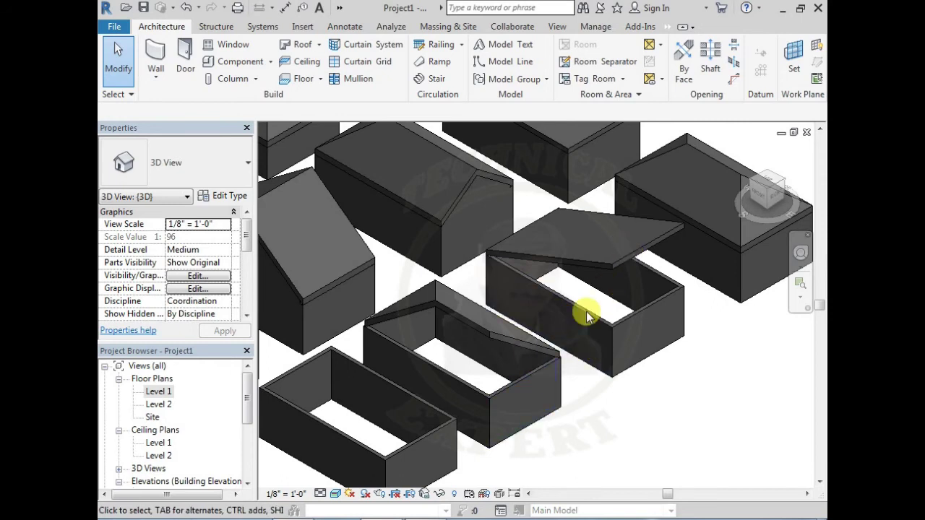
- Attach the next enclosure's long front wall and short end wall to the sloped roof above
{"action": "left_click", "coordinate": [482, 390]}
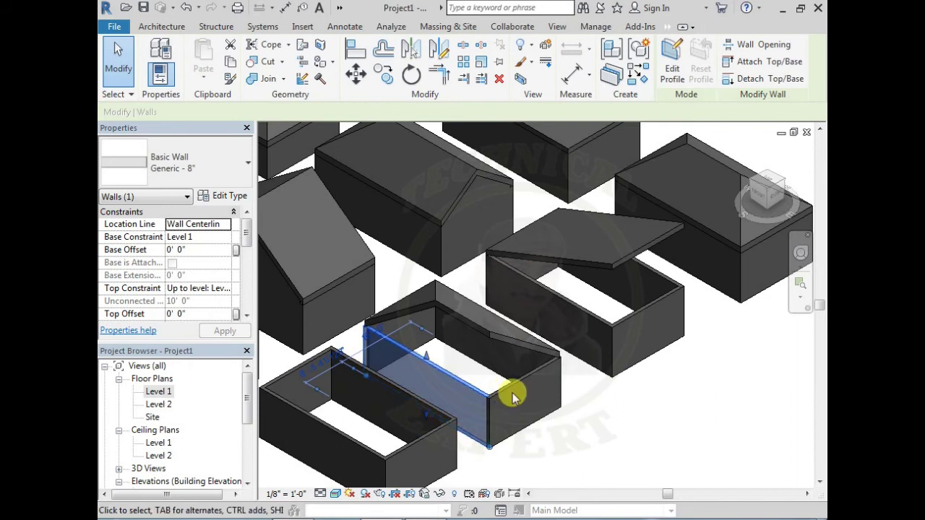
{"action": "left_click", "coordinate": [759, 64]}
{"action": "left_click", "coordinate": [471, 330]}
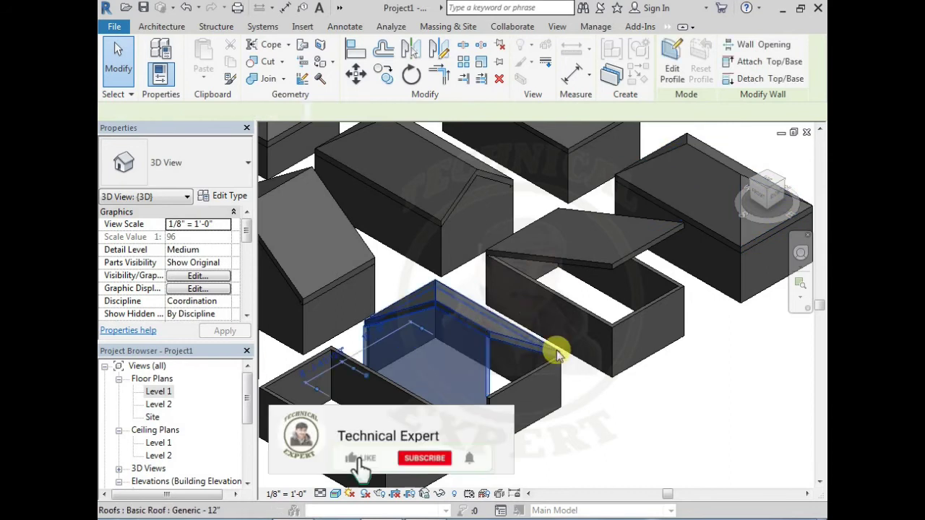
{"action": "key", "text": "Escape"}
{"action": "scroll", "coordinate": [419, 347], "scroll_direction": "up", "scroll_amount": 2}
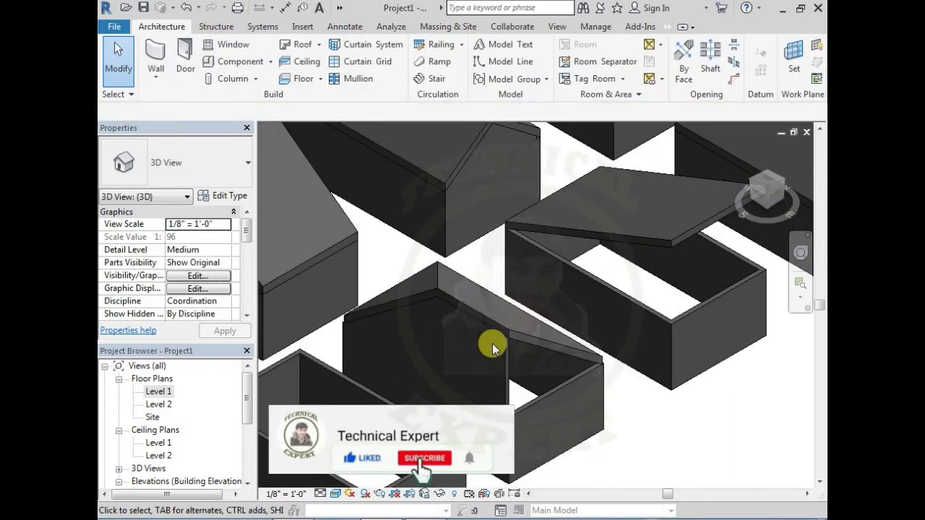
{"action": "left_click", "coordinate": [553, 391]}
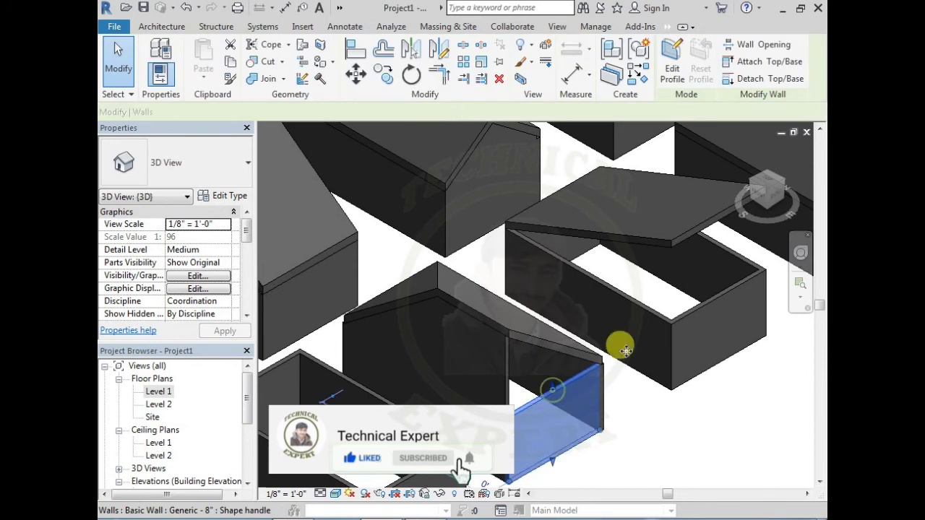
{"action": "left_click", "coordinate": [753, 62]}
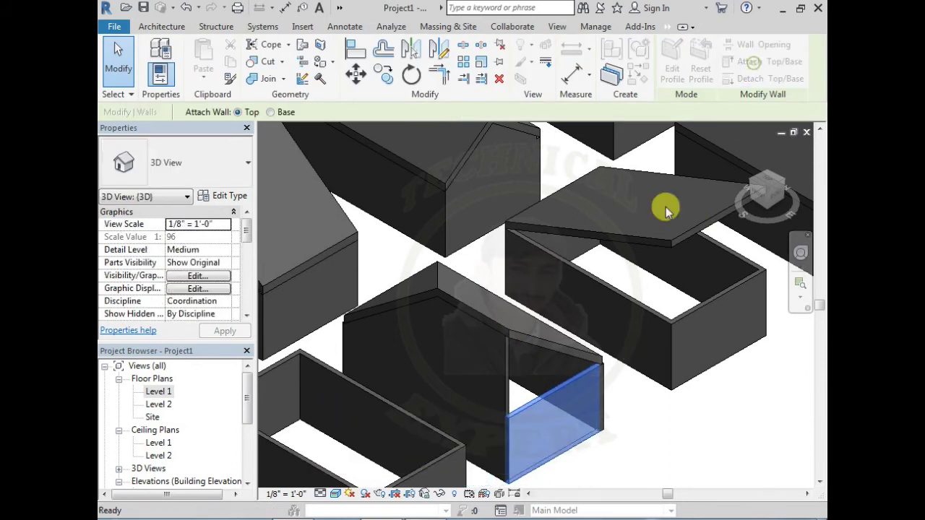
{"action": "left_click", "coordinate": [528, 337]}
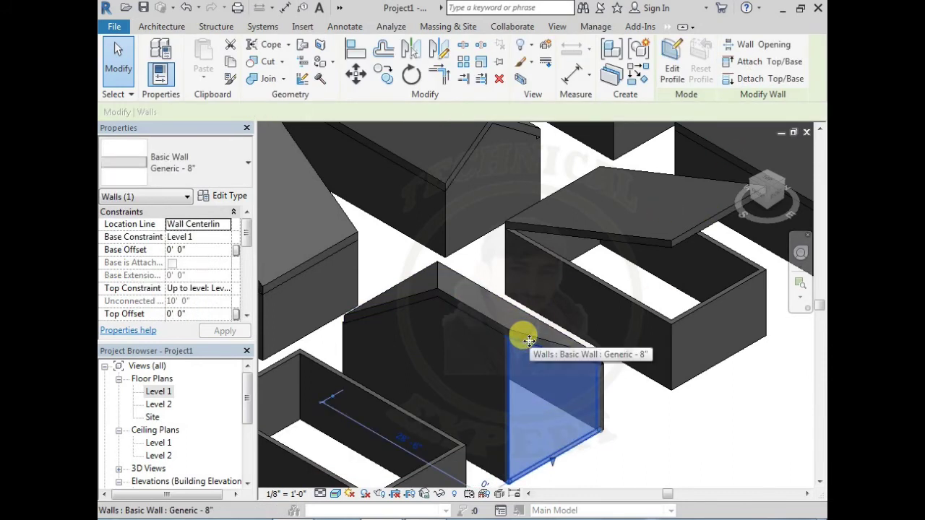
{"action": "left_click", "coordinate": [623, 402]}
{"action": "mouse_move", "coordinate": [470, 385]}
{"action": "middle_mouse_down", "text": "shift"}
{"action": "mouse_move", "coordinate": [437, 376]}
{"action": "mouse_move", "coordinate": [443, 340]}
{"action": "middle_mouse_up", "text": "shift"}
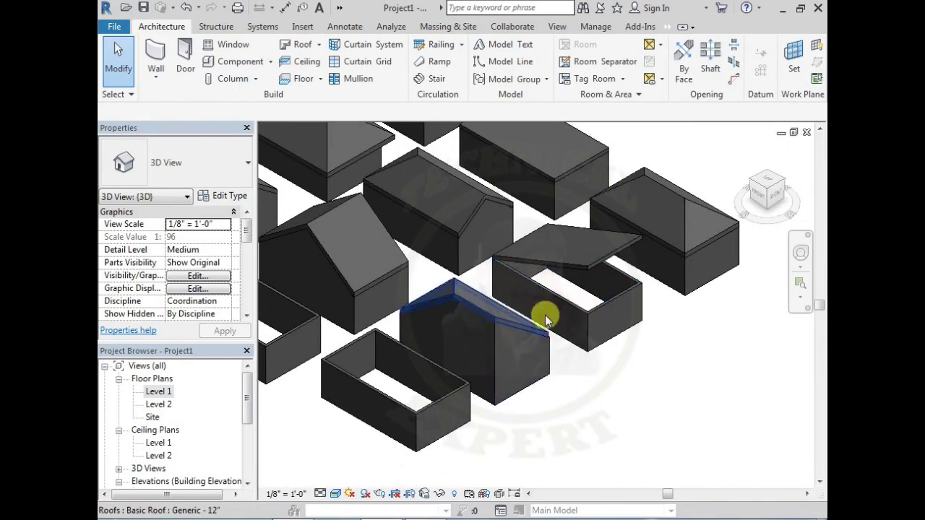
{"action": "middle_click_drag", "start_coordinate": [557, 324], "coordinate": [556, 331]}
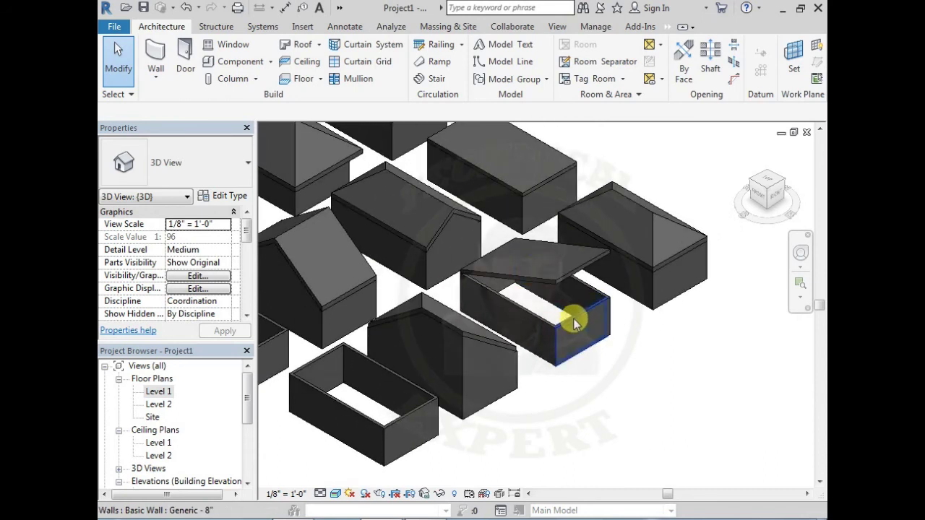
- Attach the tops of the next enclosure's four connected walls to the shed roof
{"action": "left_click", "coordinate": [574, 324]}
{"action": "key", "text": "Tab"}
{"action": "left_click", "coordinate": [574, 325]}
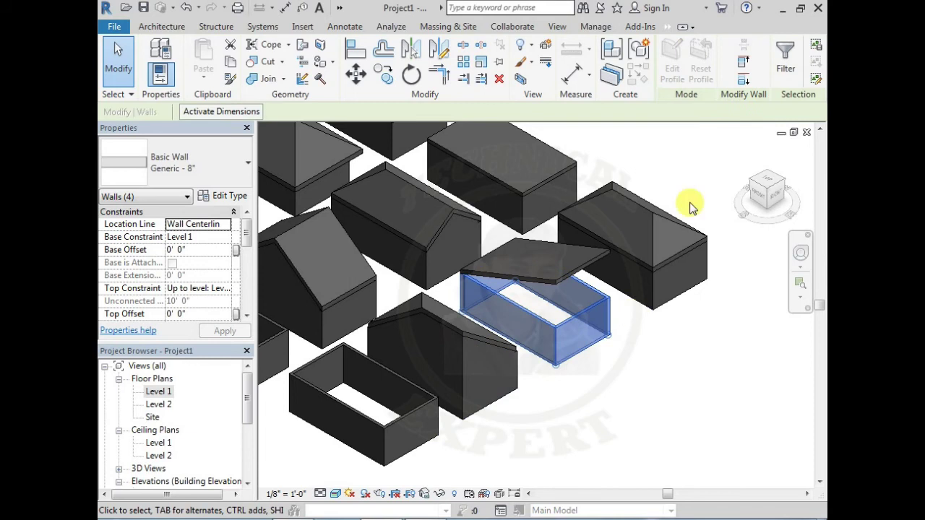
{"action": "left_click", "coordinate": [743, 65]}
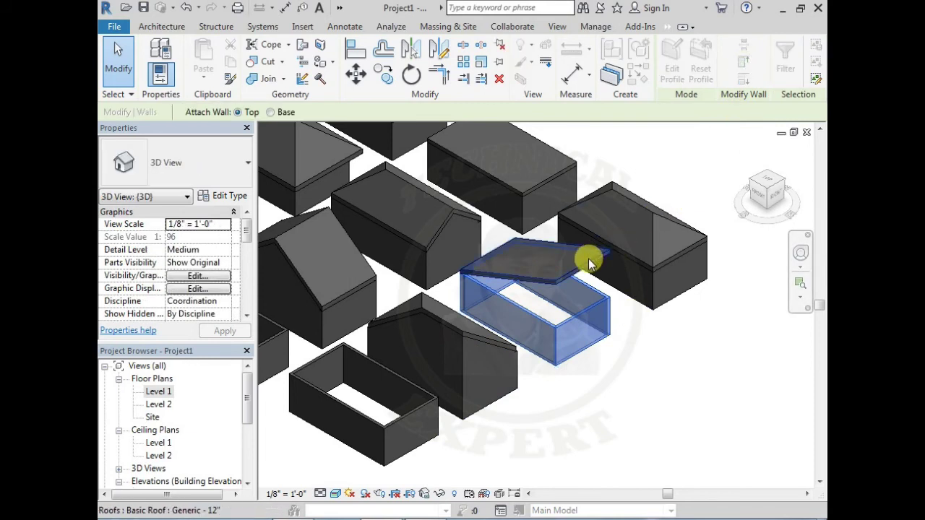
{"action": "left_click", "coordinate": [582, 256]}
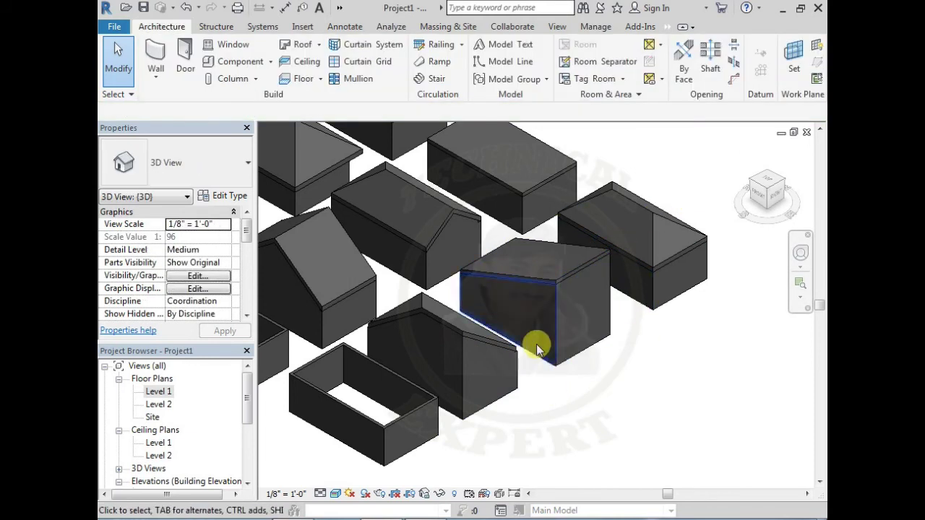
- Detach the shed-roofed enclosure's end wall from all roofs with Detach All
{"action": "scroll", "coordinate": [379, 336], "scroll_direction": "down", "scroll_amount": 2}
{"action": "scroll", "coordinate": [384, 340], "scroll_direction": "down", "scroll_amount": 1}
{"action": "scroll", "coordinate": [404, 329], "scroll_direction": "down", "scroll_amount": 1}
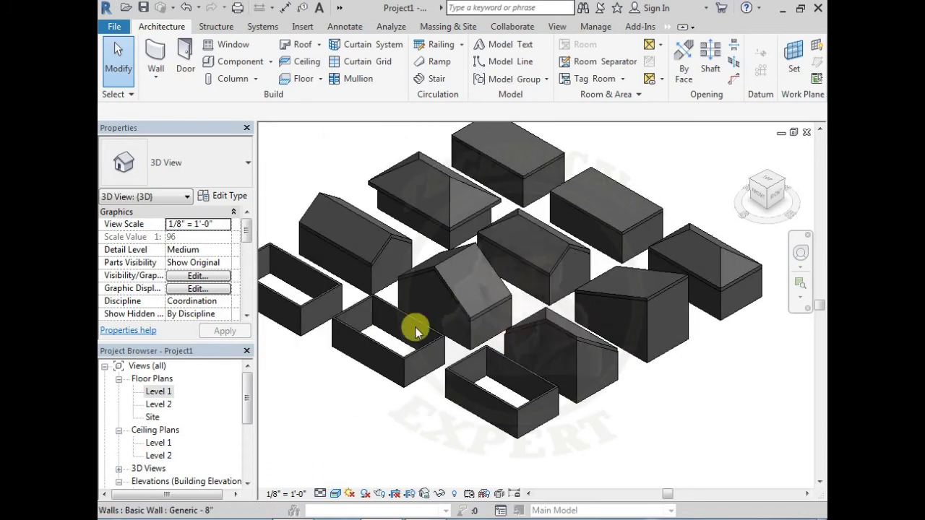
{"action": "mouse_move", "coordinate": [392, 321]}
{"action": "middle_mouse_down"}
{"action": "mouse_move", "coordinate": [458, 347]}
{"action": "mouse_move", "coordinate": [419, 318]}
{"action": "middle_mouse_up"}
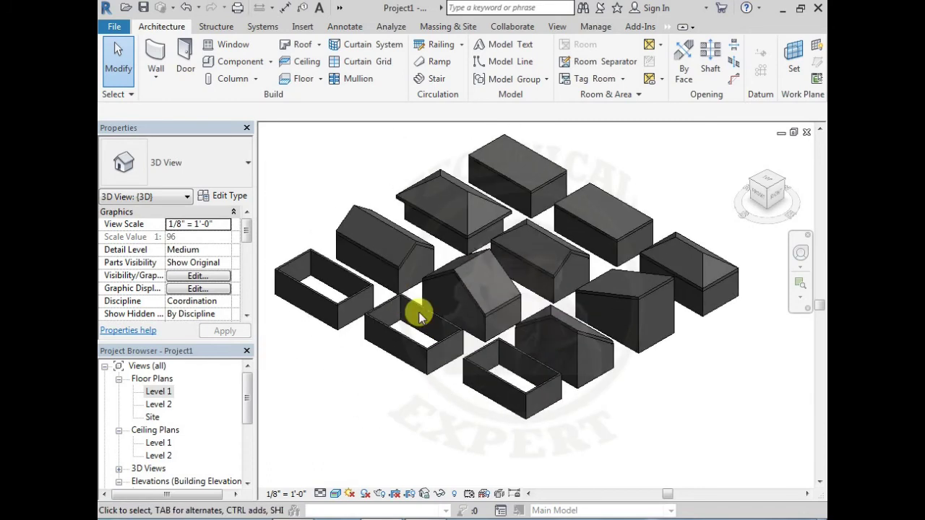
{"action": "scroll", "coordinate": [419, 318], "scroll_direction": "down", "scroll_amount": 1}
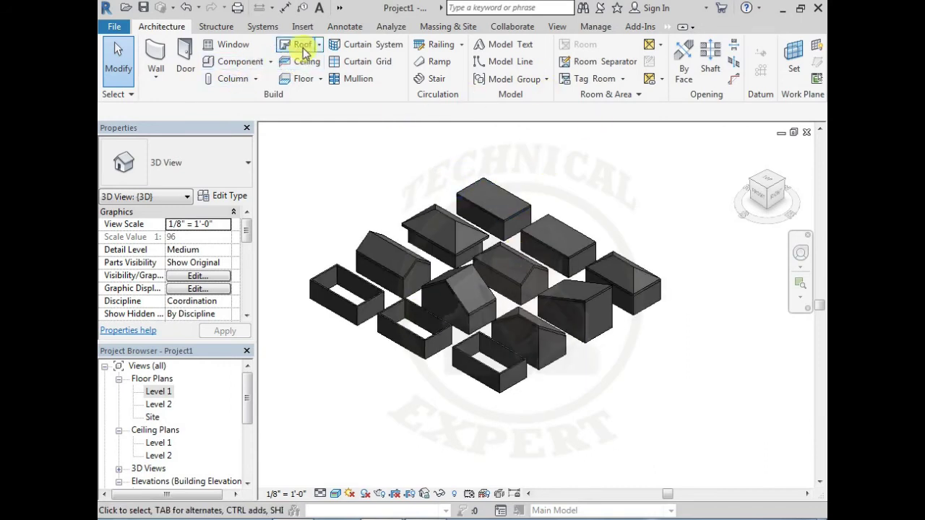
{"action": "scroll", "coordinate": [594, 315], "scroll_direction": "up", "scroll_amount": 2}
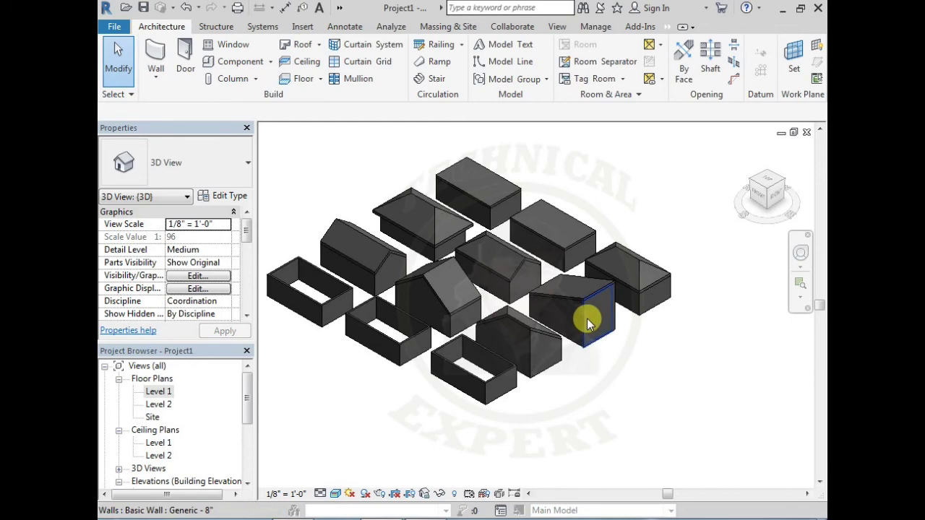
{"action": "left_click", "coordinate": [595, 315]}
{"action": "left_click", "coordinate": [759, 80]}
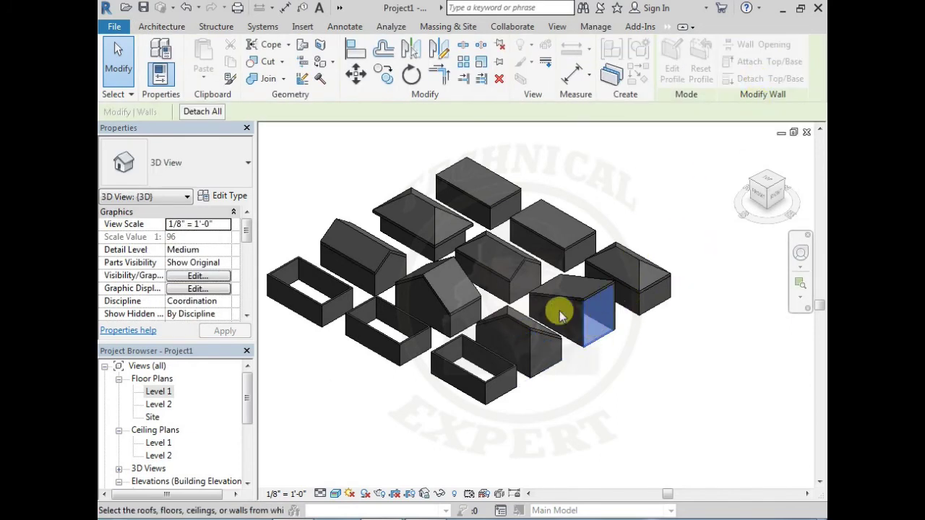
{"action": "left_click", "coordinate": [213, 116]}
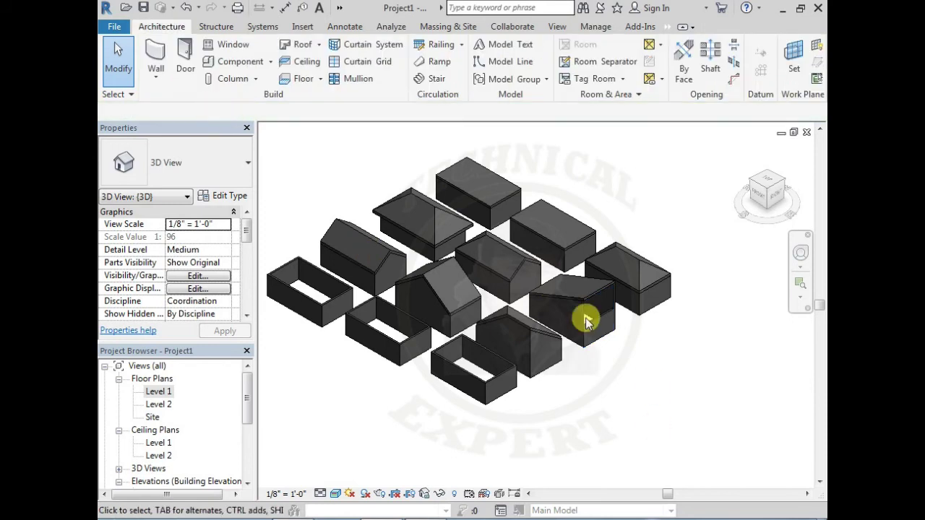
{"action": "scroll", "coordinate": [609, 316], "scroll_direction": "up", "scroll_amount": 2}
{"action": "scroll", "coordinate": [636, 336], "scroll_direction": "up", "scroll_amount": 3}
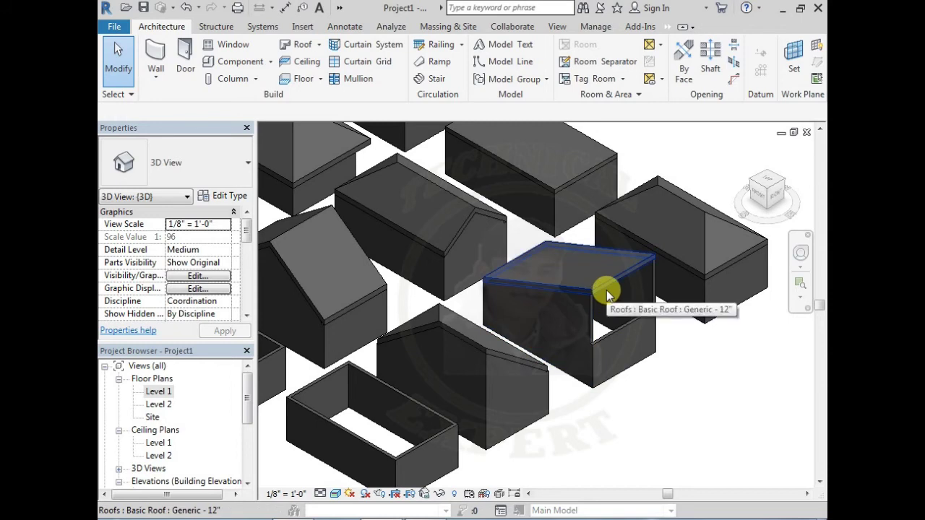
- Drag the sloped-roof enclosure's front wall top up well above its roof
{"action": "left_click", "coordinate": [611, 334]}
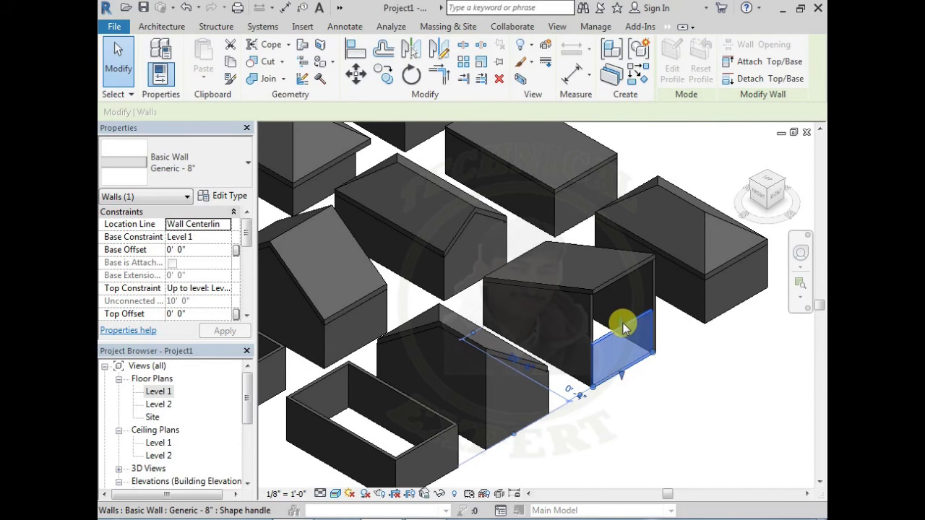
{"action": "left_click_drag", "start_coordinate": [623, 323], "coordinate": [619, 206]}
{"action": "left_click", "coordinate": [720, 364]}
{"action": "mouse_move", "coordinate": [675, 303]}
{"action": "middle_mouse_down"}
{"action": "mouse_move", "coordinate": [616, 349]}
{"action": "mouse_move", "coordinate": [615, 340]}
{"action": "middle_mouse_up"}
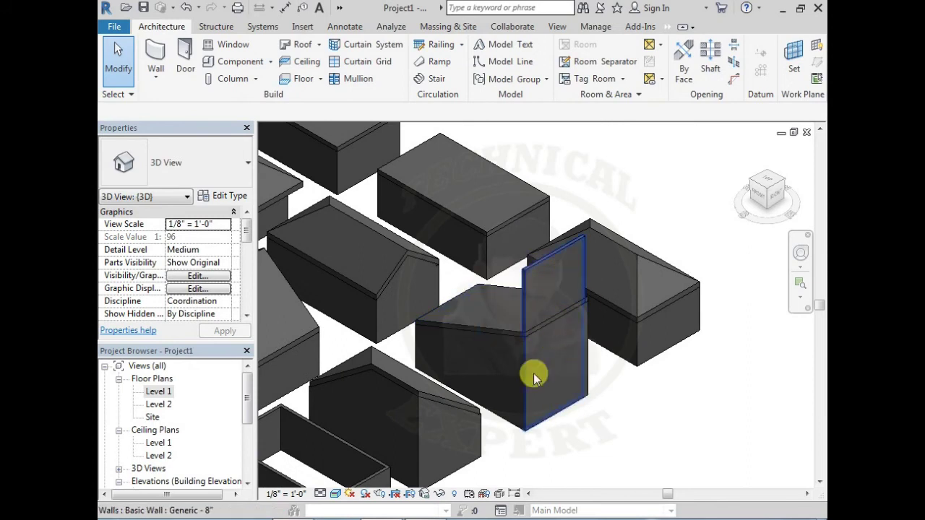
- Reselect the tall wall and launch Roof by Footprint
{"action": "left_click", "coordinate": [563, 413]}
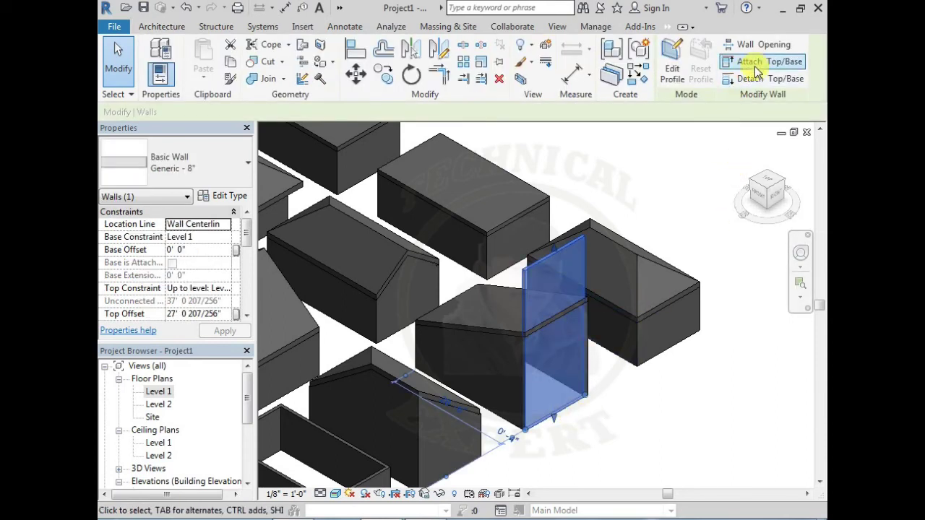
{"action": "left_click", "coordinate": [753, 67]}
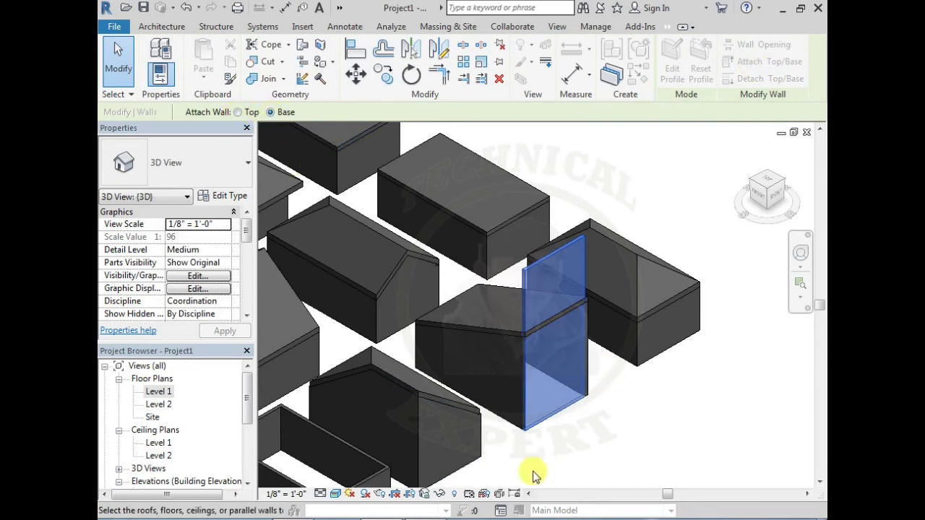
{"action": "left_click", "coordinate": [573, 327]}
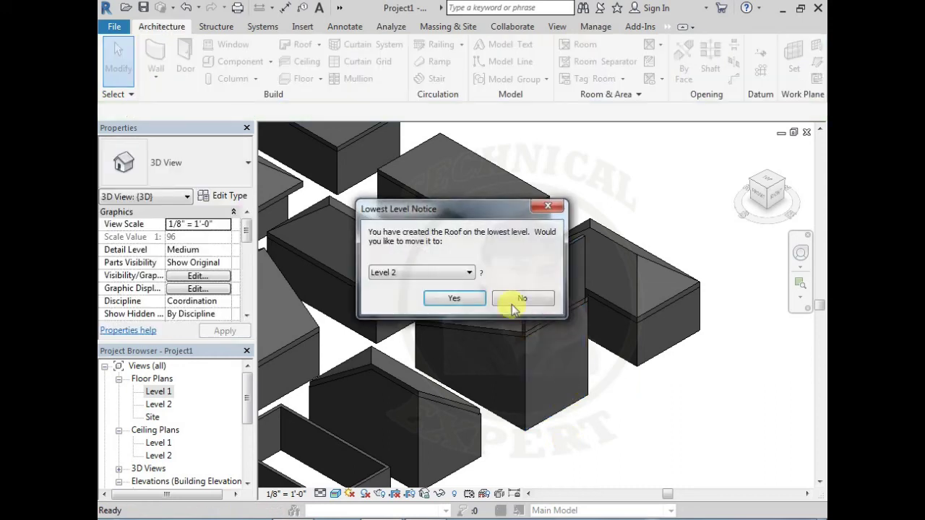
- Place the roof on Level 2, pick the tall wall as its edge, and attempt finishing
{"action": "left_click", "coordinate": [454, 302]}
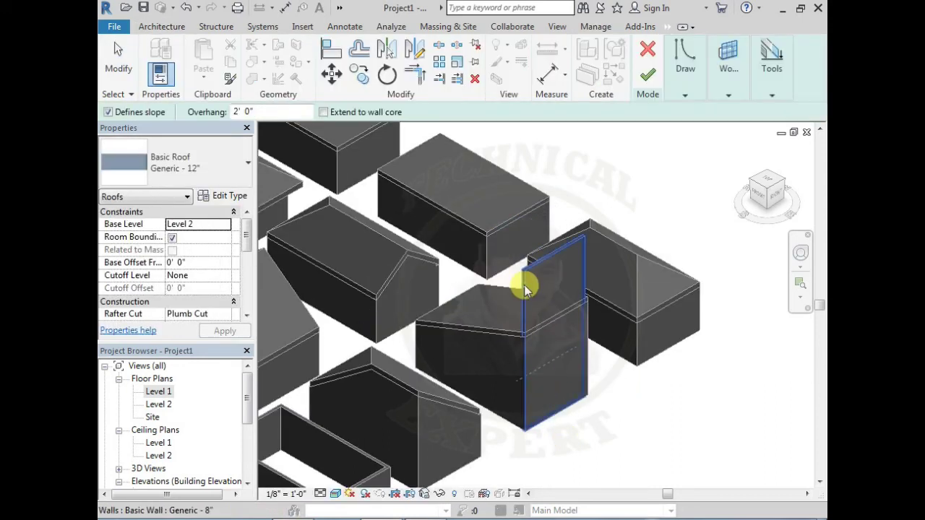
{"action": "left_click", "coordinate": [526, 304]}
{"action": "key", "text": "Escape"}
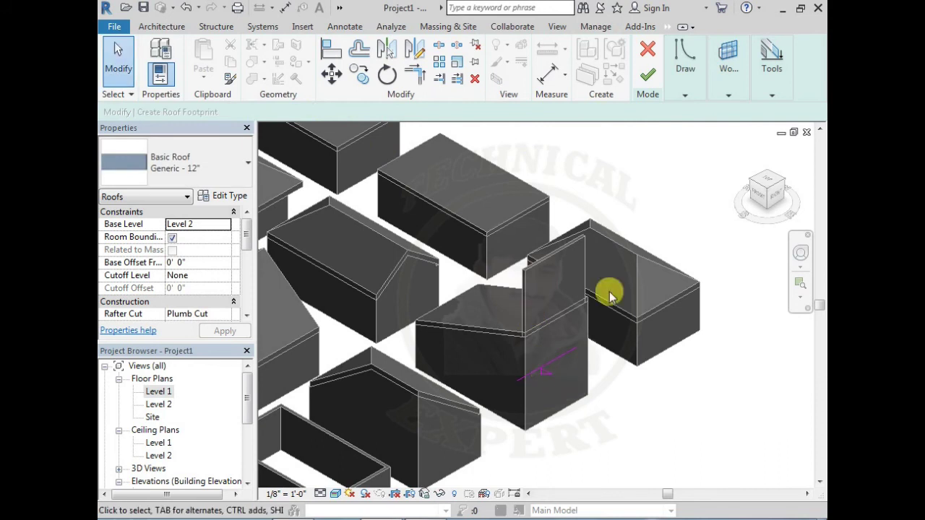
{"action": "left_click", "coordinate": [648, 75]}
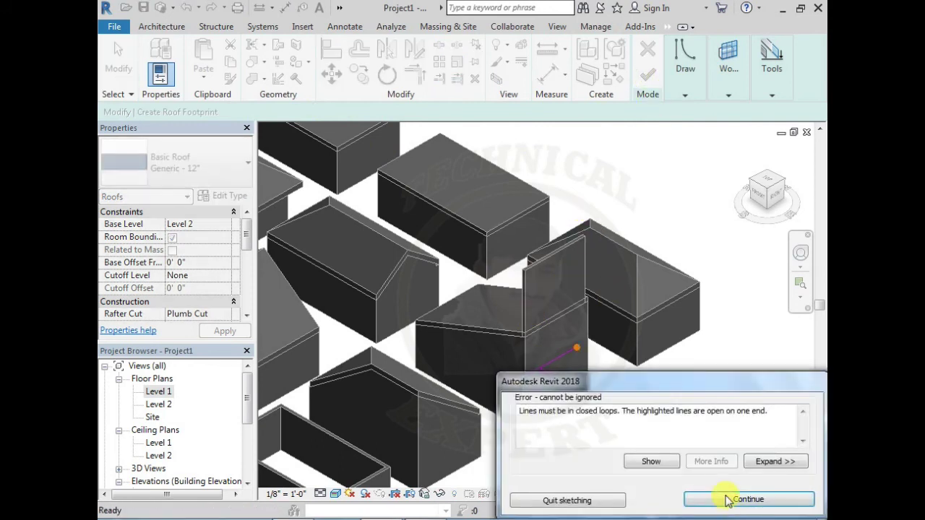
{"action": "left_click", "coordinate": [727, 500]}
- Check the footprint line's slope, then discard the roof sketch and reselect the tall wall
{"action": "left_click", "coordinate": [541, 367]}
{"action": "left_click", "coordinate": [557, 370]}
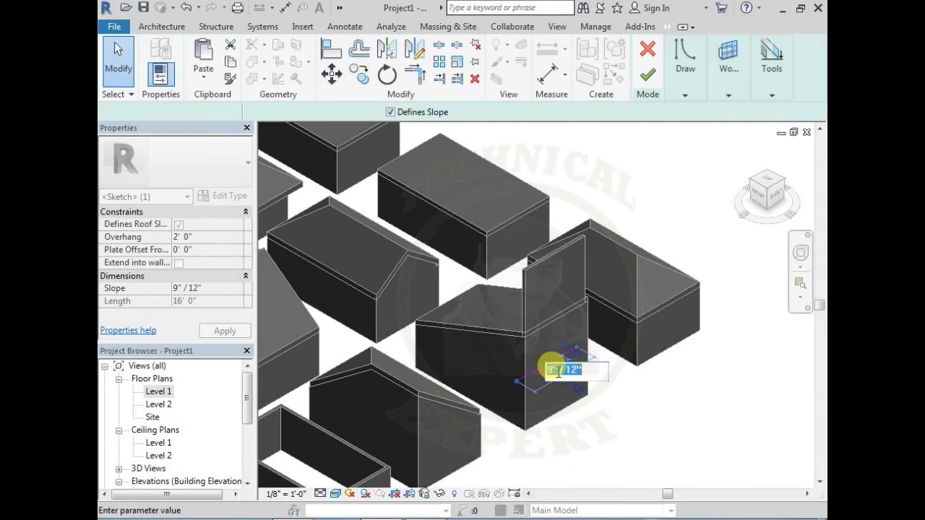
{"action": "left_click", "coordinate": [539, 371]}
{"action": "left_click", "coordinate": [547, 381]}
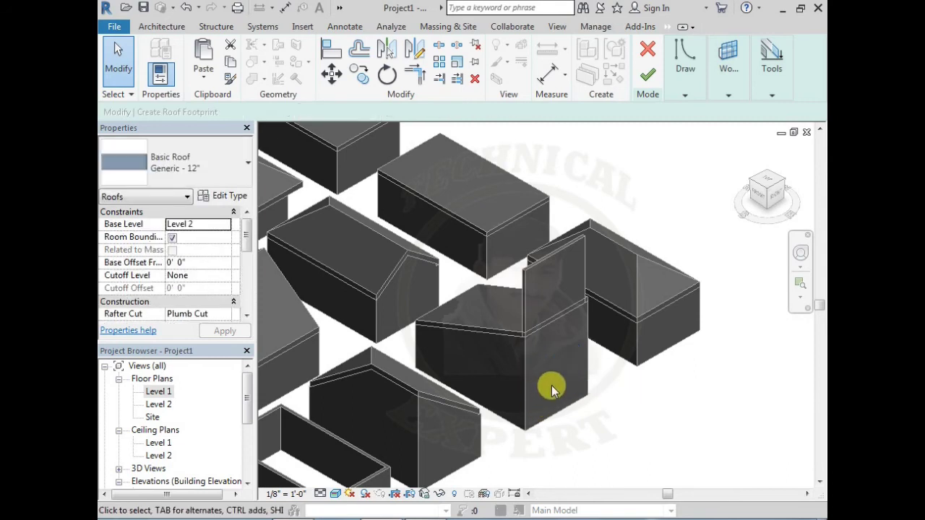
{"action": "left_click", "coordinate": [646, 49]}
{"action": "left_click", "coordinate": [496, 276]}
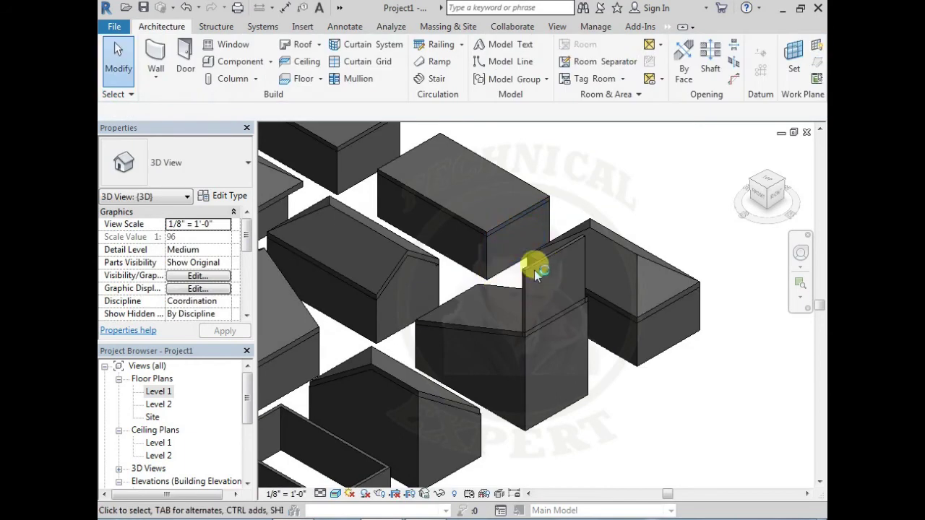
{"action": "left_click", "coordinate": [543, 287]}
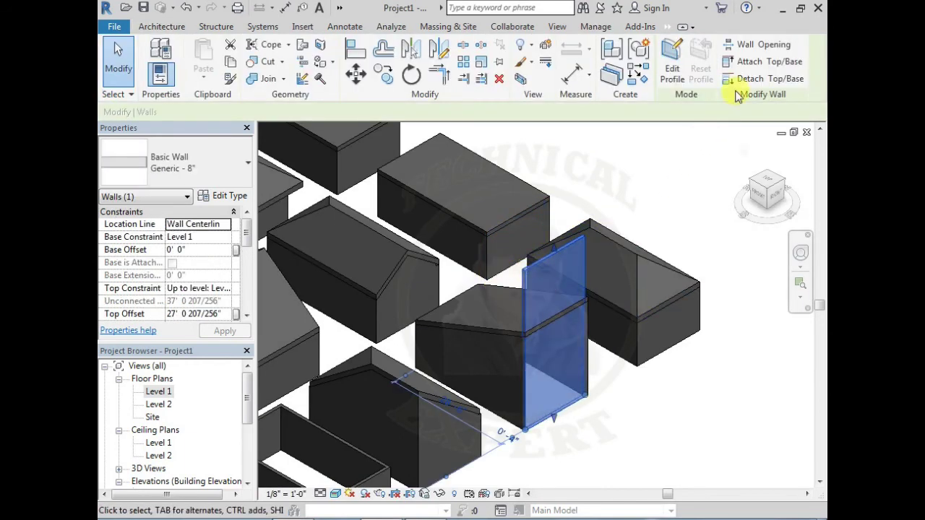
- Attach the tall wall's base to the sloped roof
{"action": "left_click", "coordinate": [746, 65]}
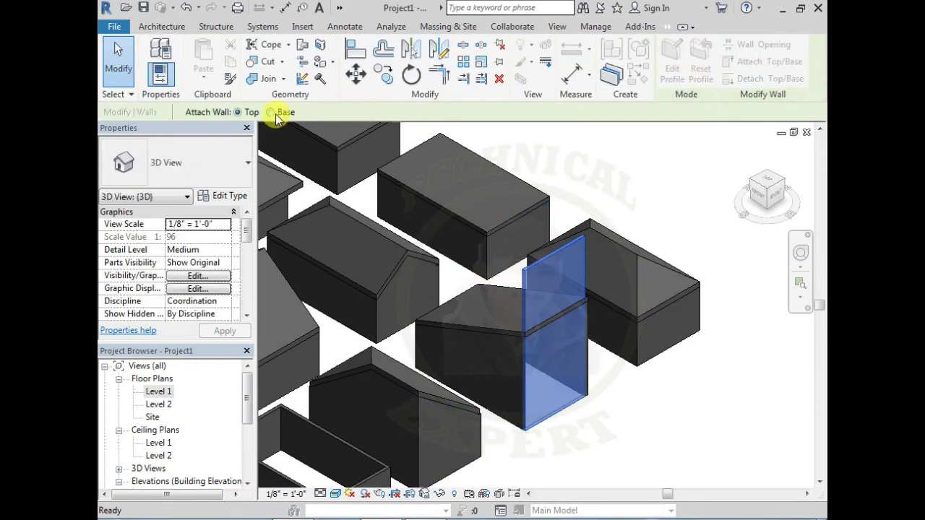
{"action": "left_click", "coordinate": [547, 325]}
{"action": "key", "text": "Escape"}
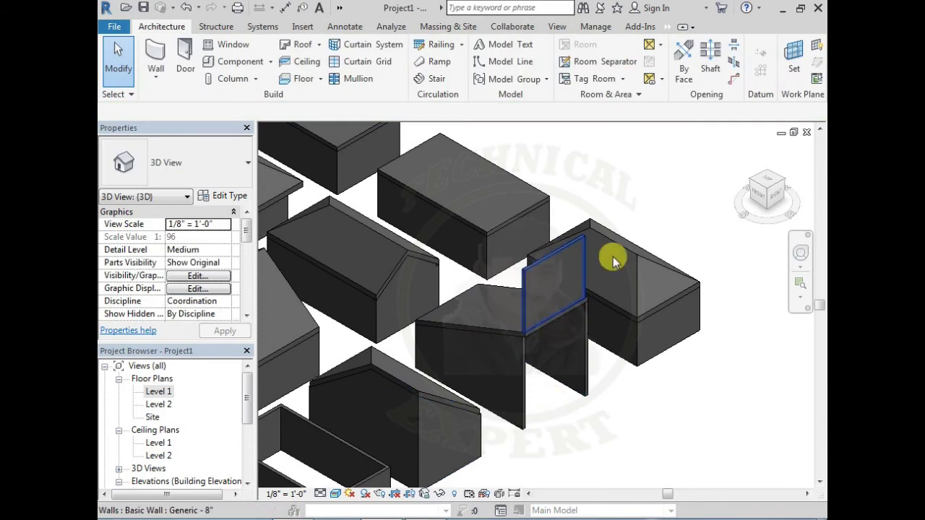
{"action": "scroll", "coordinate": [533, 338], "scroll_direction": "up", "scroll_amount": 2}
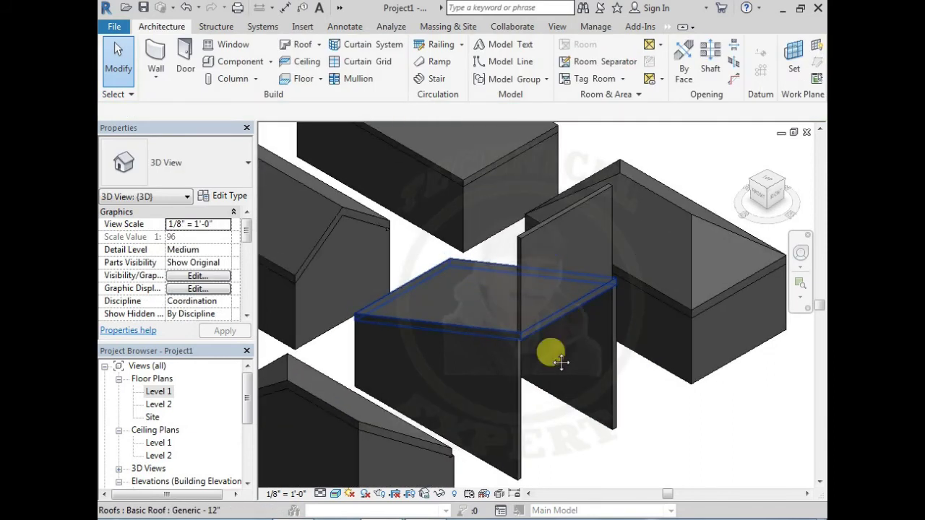
{"action": "scroll", "coordinate": [549, 347], "scroll_direction": "up", "scroll_amount": 2}
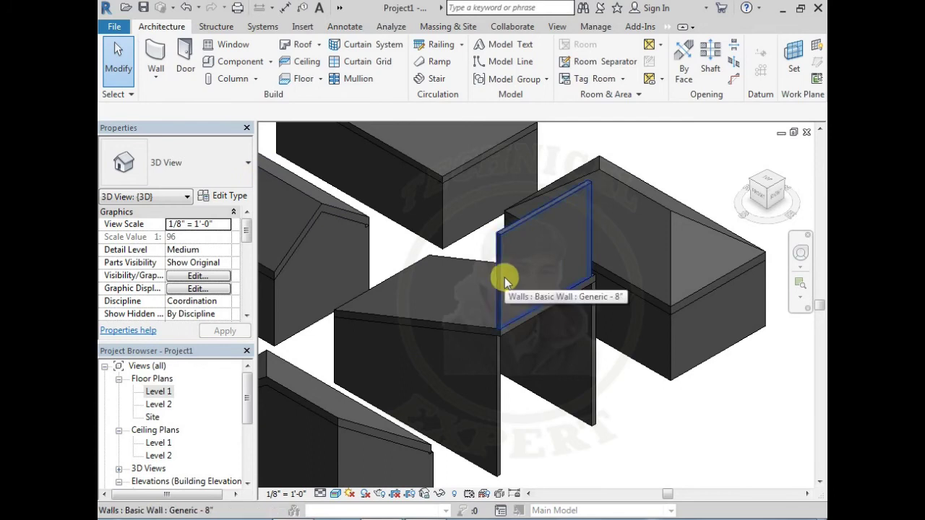
{"action": "scroll", "coordinate": [504, 282], "scroll_direction": "down", "scroll_amount": 2}
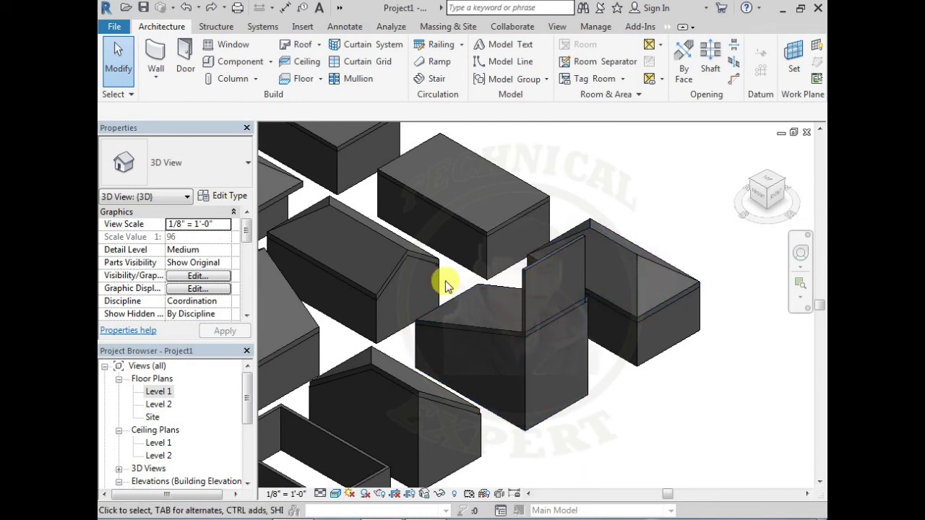
- Attach the tall wall's top to the sloped roof
{"action": "left_click", "coordinate": [555, 410]}
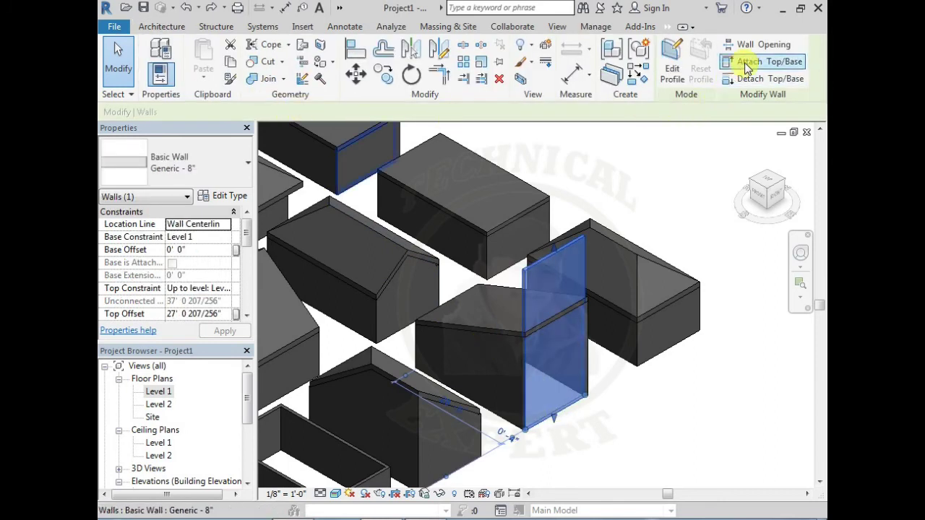
{"action": "left_click", "coordinate": [748, 62]}
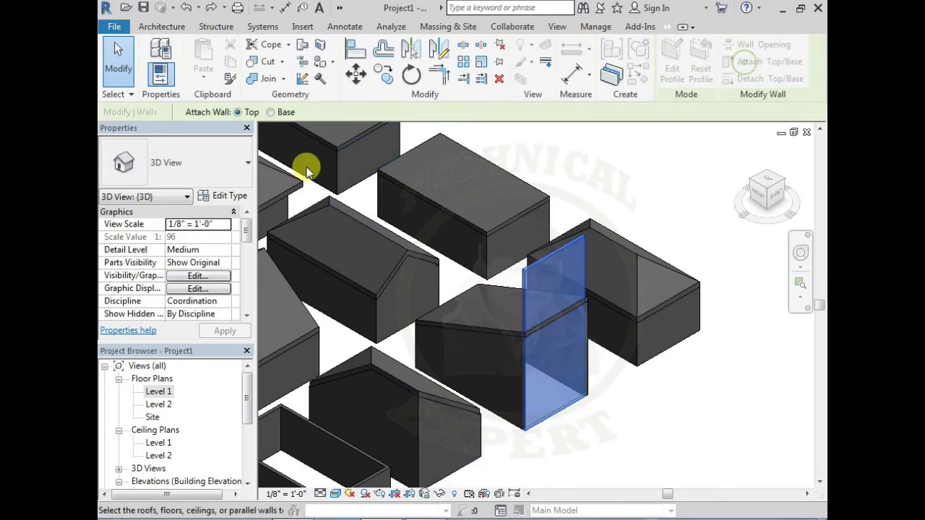
{"action": "left_click", "coordinate": [526, 325]}
{"action": "key", "text": "Escape"}
- Recentre the enclosure grid and start a Roof by Footprint on Level 2
{"action": "mouse_move", "coordinate": [592, 352]}
{"action": "middle_mouse_down", "text": "shift"}
{"action": "mouse_move", "coordinate": [578, 348]}
{"action": "mouse_move", "coordinate": [532, 404]}
{"action": "middle_mouse_up", "text": "shift"}
{"action": "scroll", "coordinate": [578, 350], "scroll_direction": "down", "scroll_amount": 5}
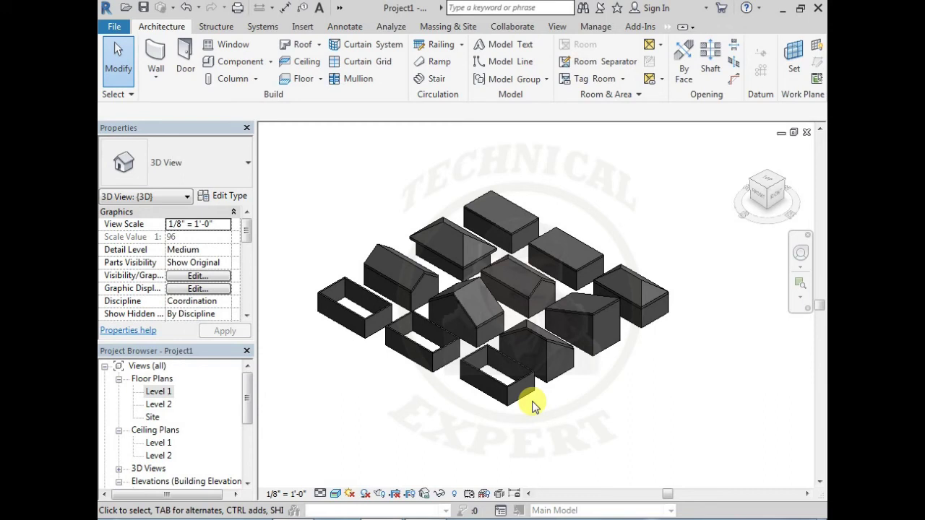
{"action": "scroll", "coordinate": [388, 367], "scroll_direction": "up", "scroll_amount": 2}
{"action": "middle_click_drag", "start_coordinate": [458, 347], "coordinate": [491, 339]}
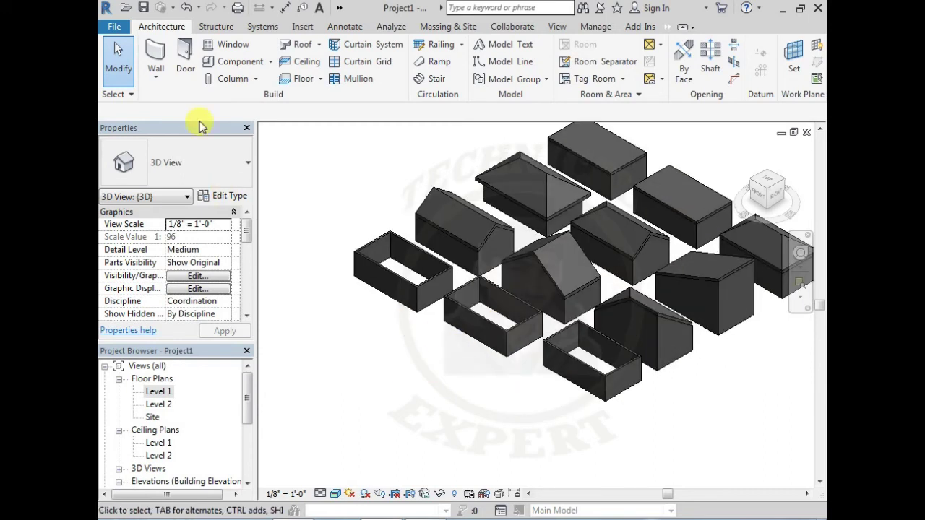
{"action": "left_click", "coordinate": [309, 45]}
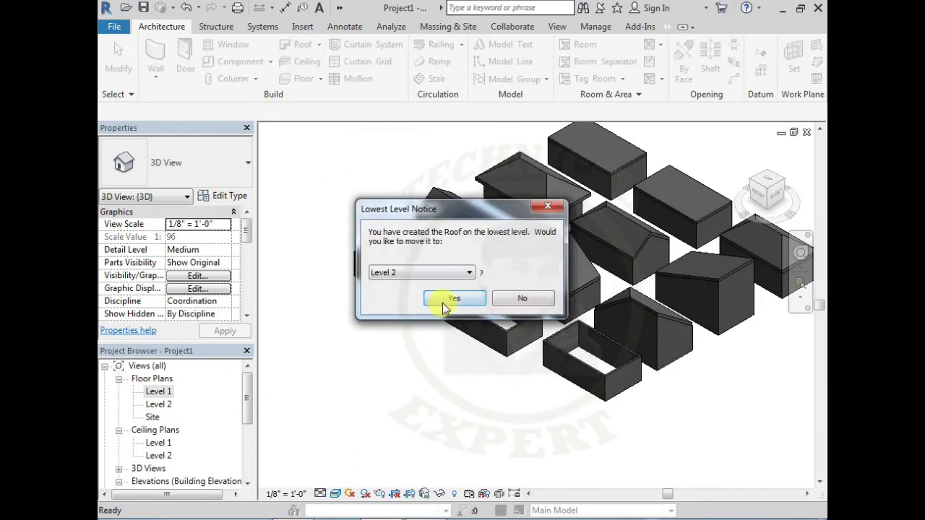
{"action": "left_click", "coordinate": [442, 302]}
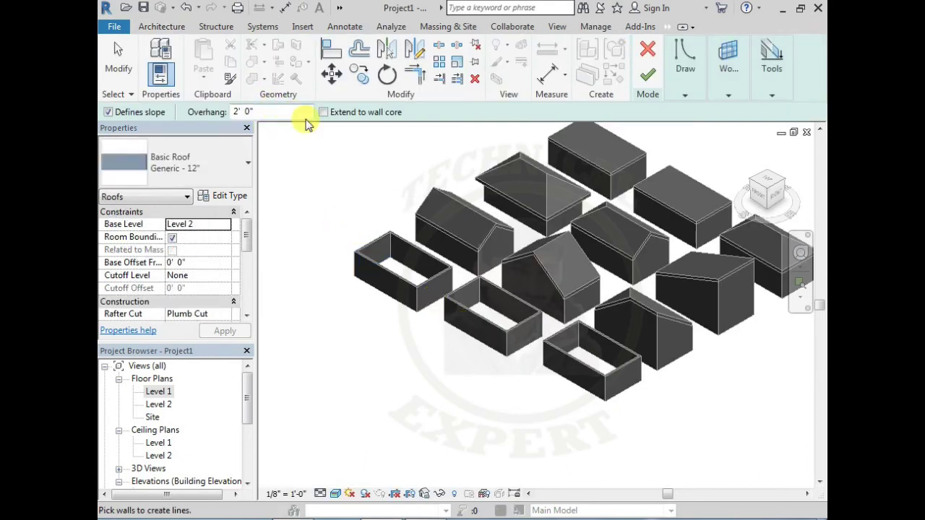
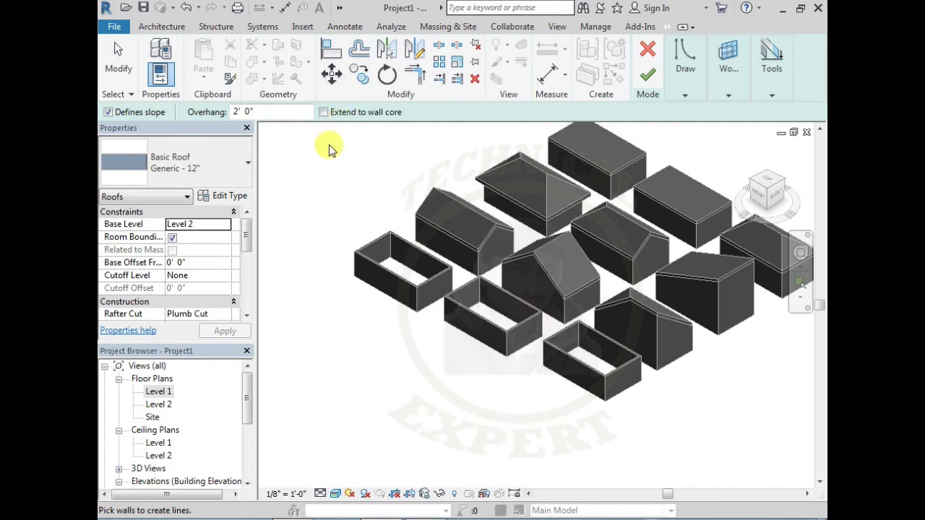
- Exit Pick Walls, look through the Architecture and Add-Ins tabs, and re-frame the 3D roof view
{"action": "key", "text": "Escape"}
{"action": "left_click", "coordinate": [166, 29]}
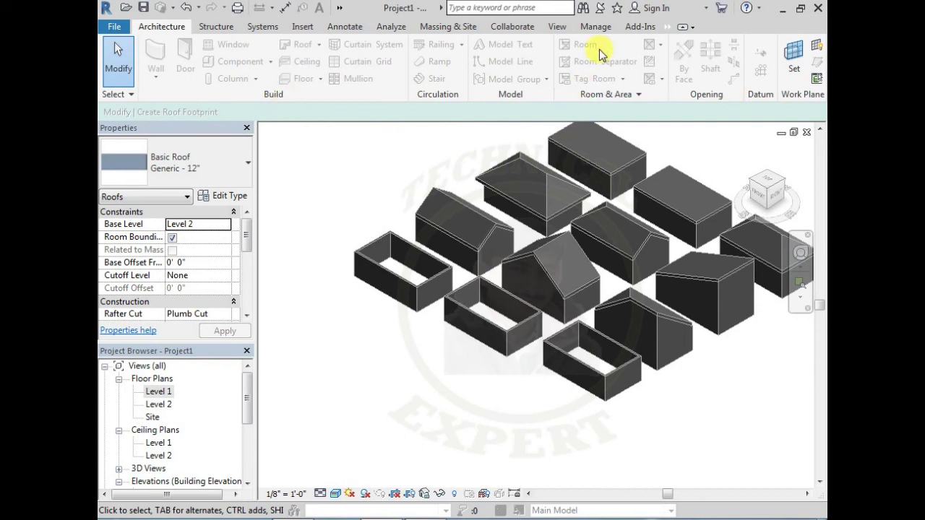
{"action": "left_click", "coordinate": [640, 30]}
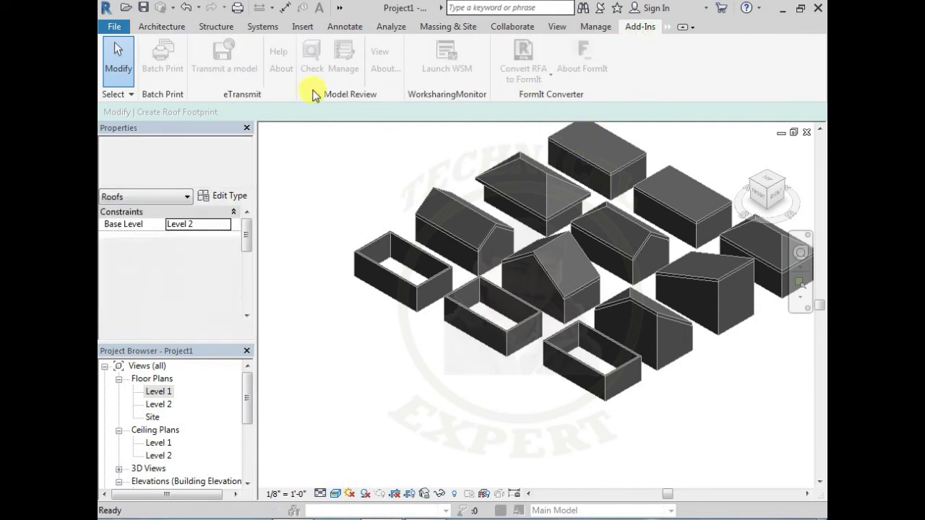
{"action": "left_click", "coordinate": [222, 179]}
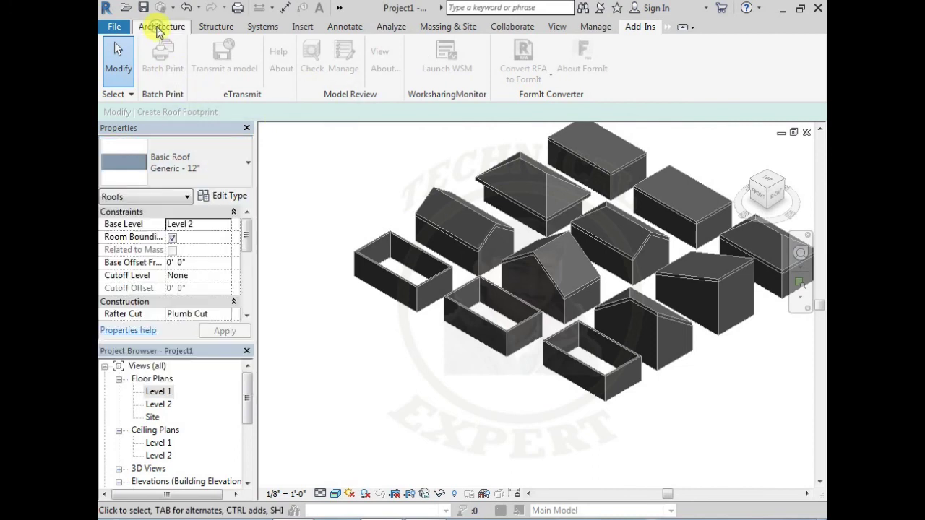
{"action": "left_click", "coordinate": [161, 26]}
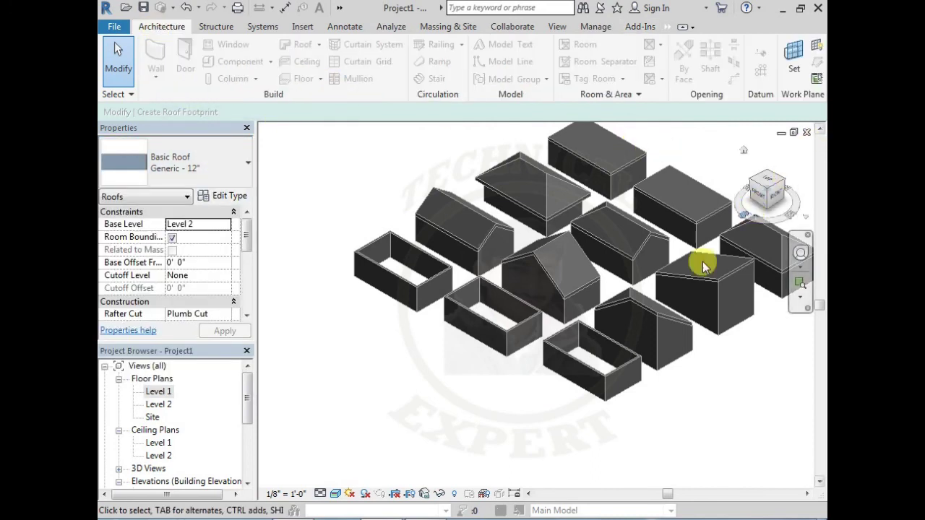
{"action": "left_click", "coordinate": [753, 200]}
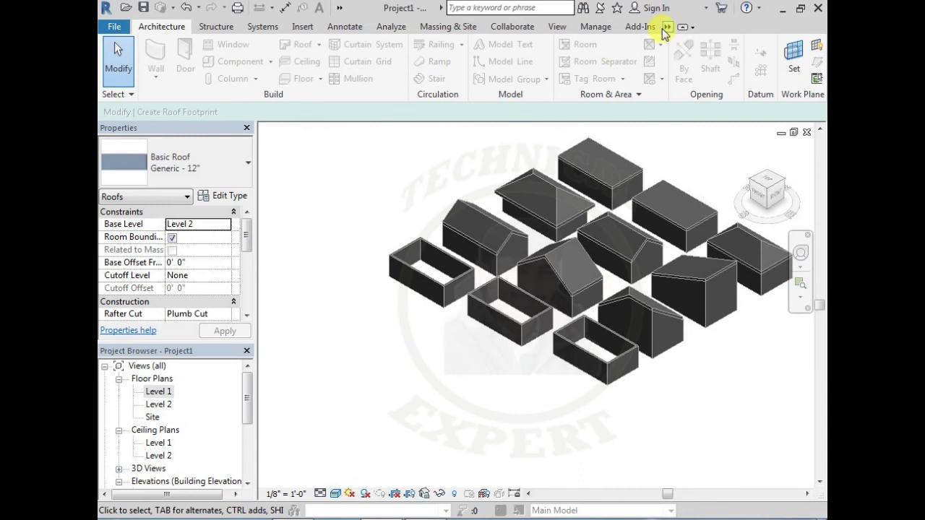
- Check the Manage tab, go back to Architecture, and pan the roof models down and left
{"action": "left_click", "coordinate": [596, 35]}
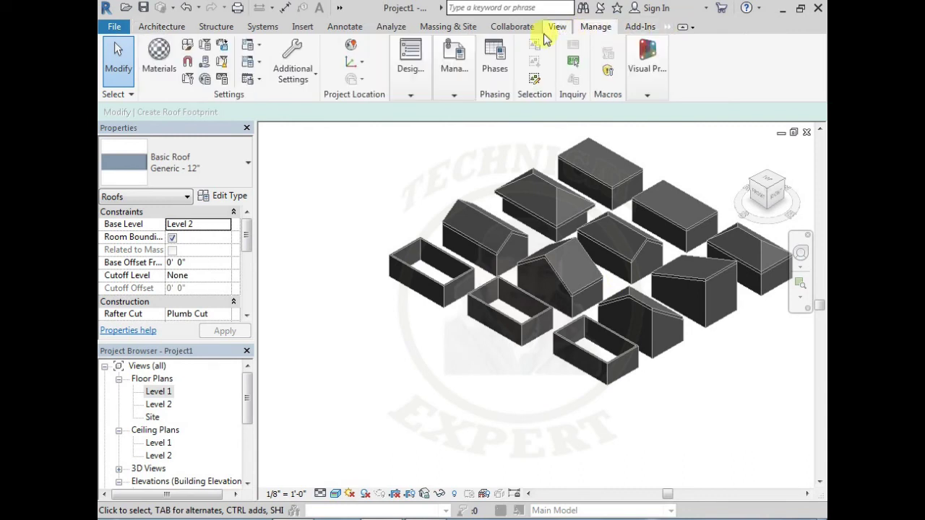
{"action": "left_click", "coordinate": [557, 29]}
{"action": "left_click", "coordinate": [164, 26]}
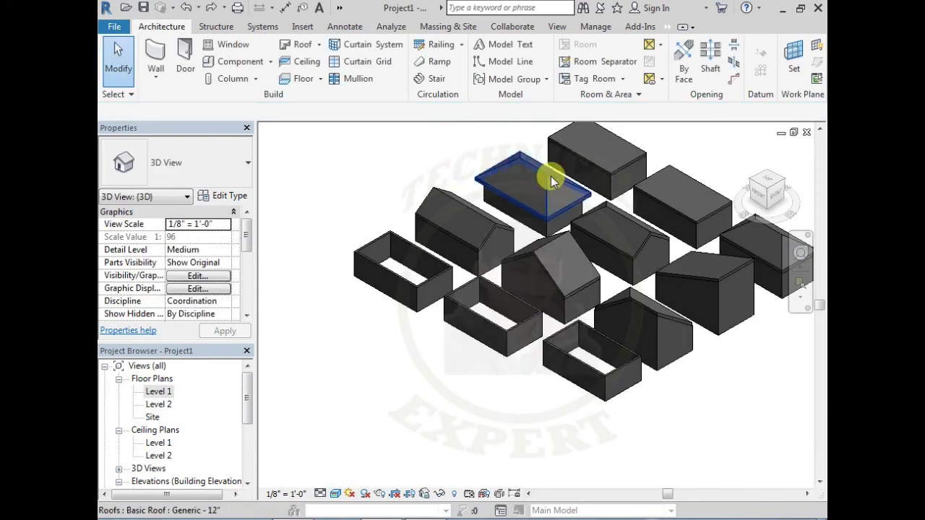
{"action": "middle_click_drag", "start_coordinate": [551, 181], "coordinate": [509, 219]}
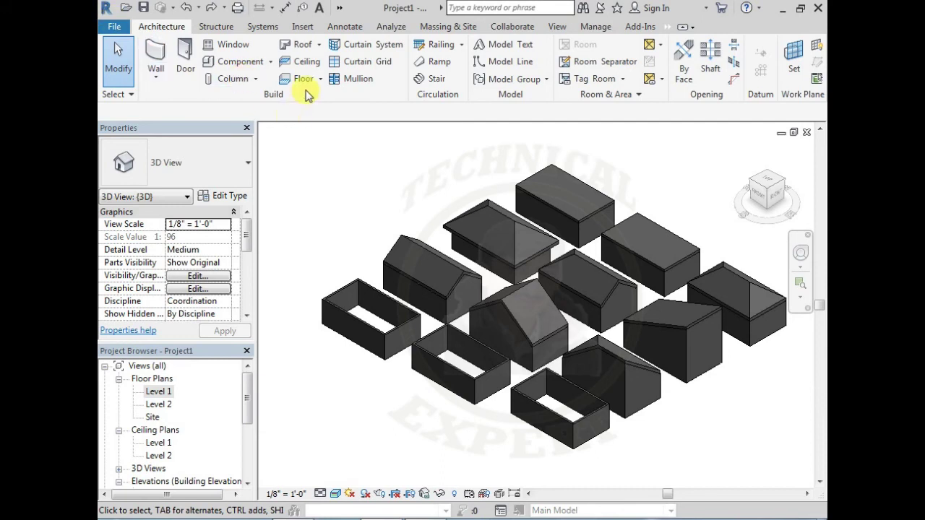
- Start a wall using the Exterior - Brick Over CMU w Metal Stud stacked wall type
{"action": "left_click", "coordinate": [155, 62]}
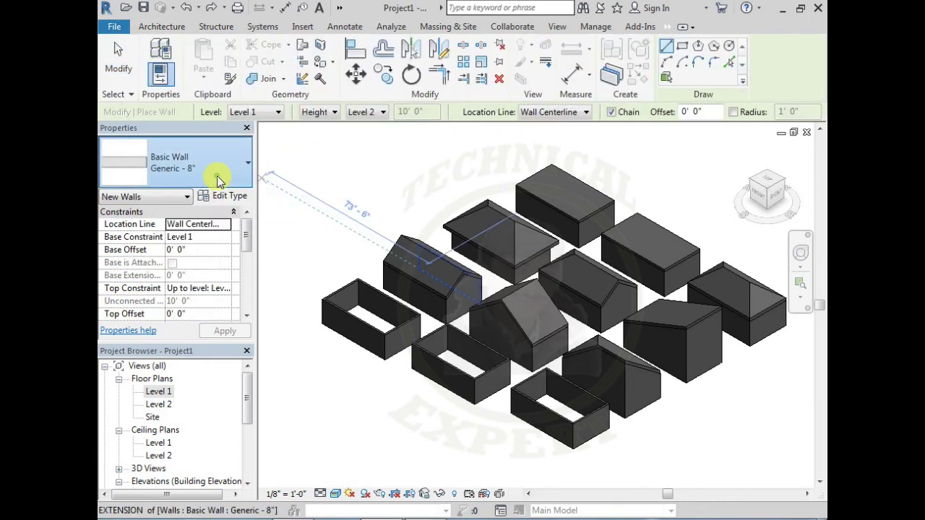
{"action": "left_click", "coordinate": [242, 173]}
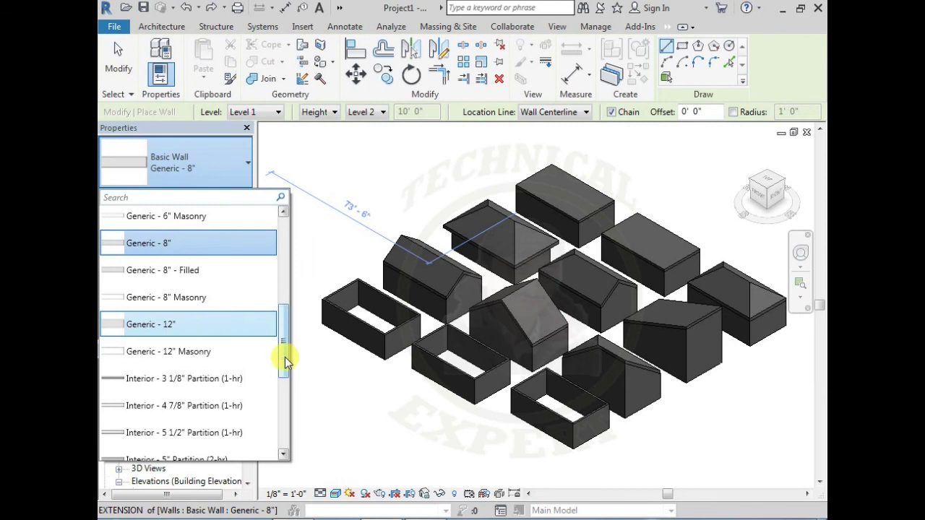
{"action": "left_click_drag", "start_coordinate": [285, 342], "coordinate": [280, 436]}
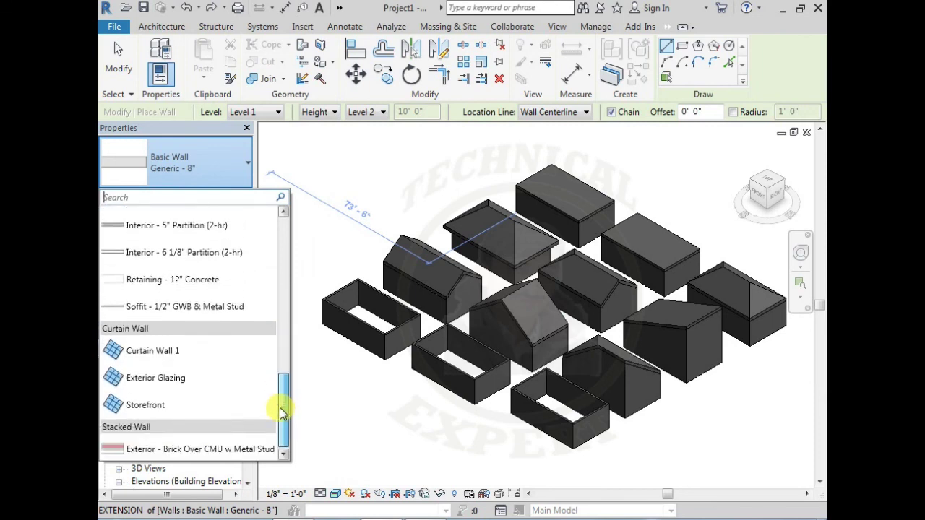
{"action": "left_click", "coordinate": [186, 450]}
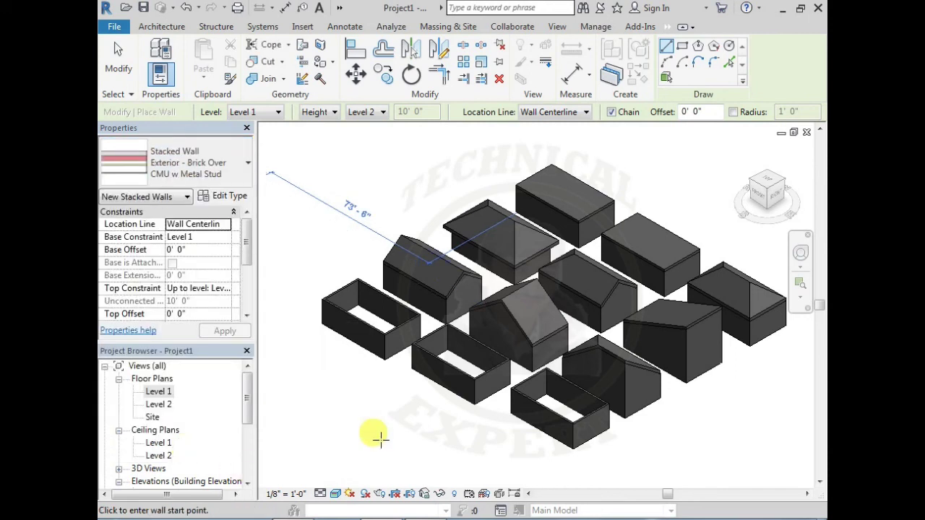
{"action": "middle_click_drag", "start_coordinate": [398, 382], "coordinate": [382, 258]}
- Sketch four chained walls closing a rectangle, then go to the Level 1 floor plan
{"action": "left_click", "coordinate": [412, 240]}
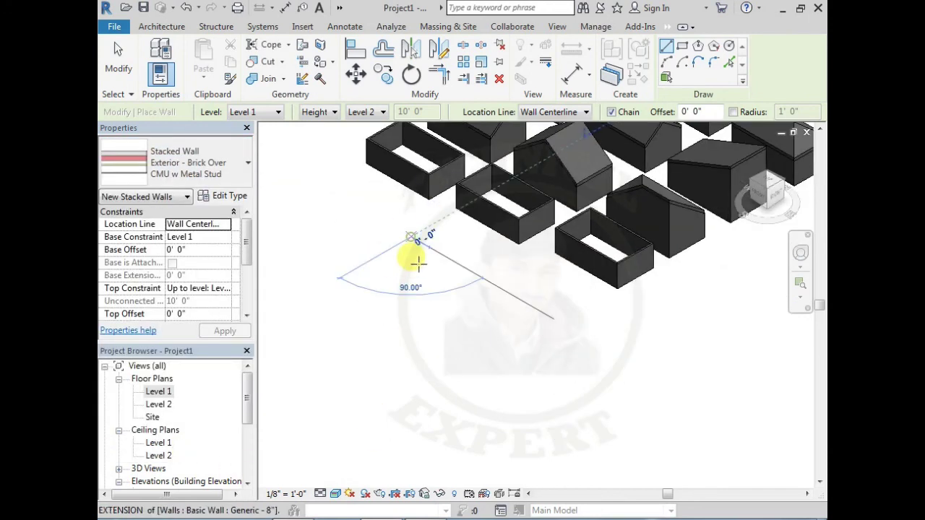
{"action": "left_click", "coordinate": [495, 284]}
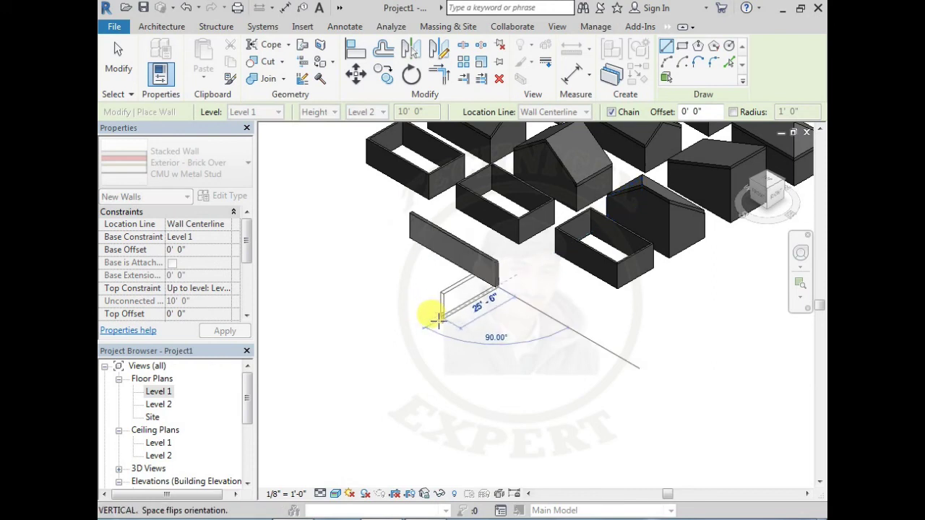
{"action": "left_click", "coordinate": [438, 319]}
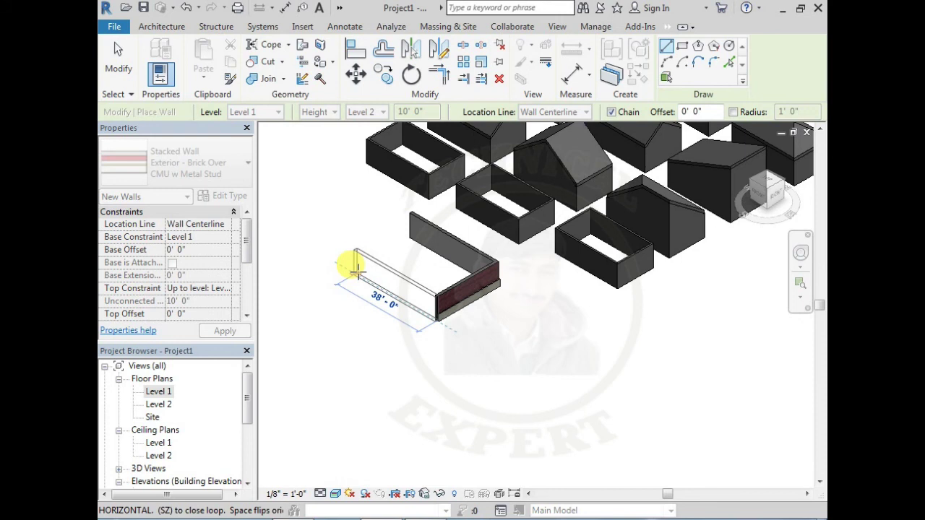
{"action": "left_click", "coordinate": [352, 267]}
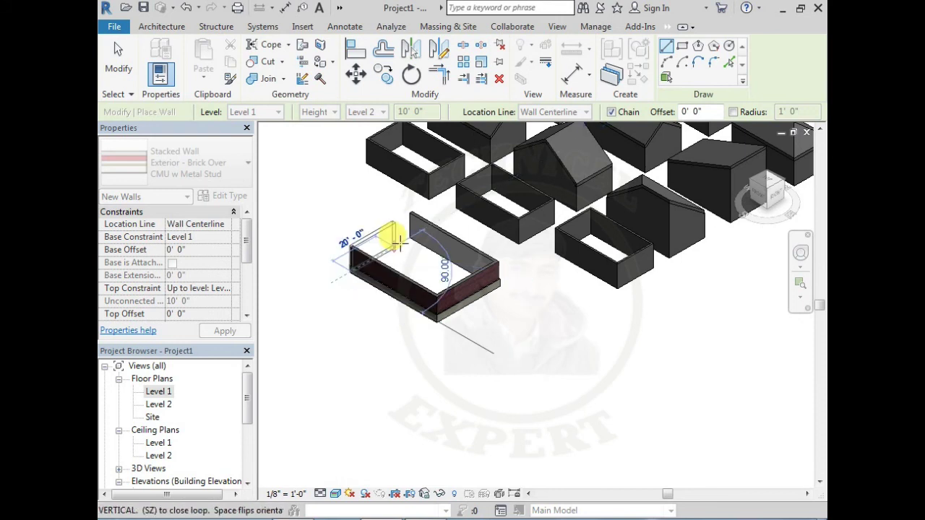
{"action": "left_click", "coordinate": [422, 219]}
{"action": "key", "text": "Escape"}
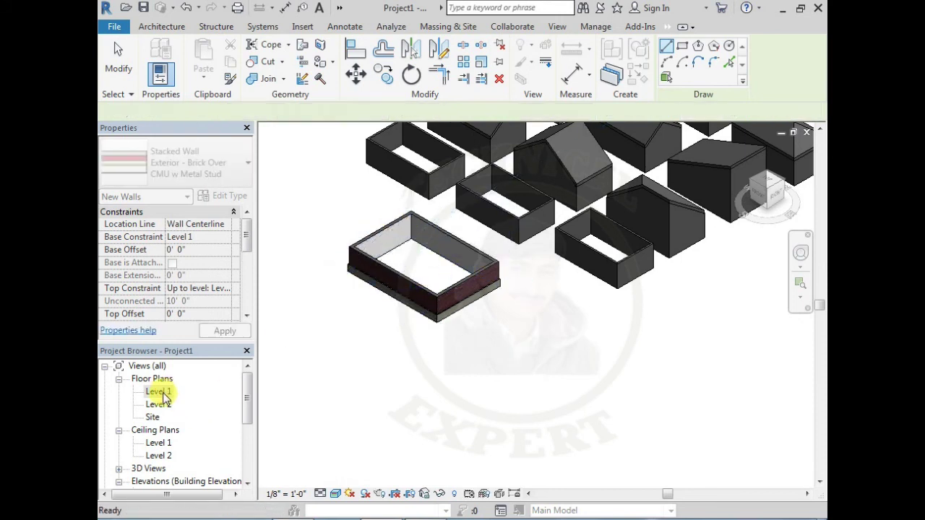
{"action": "key", "text": "Escape"}
{"action": "double_click", "coordinate": [159, 391]}
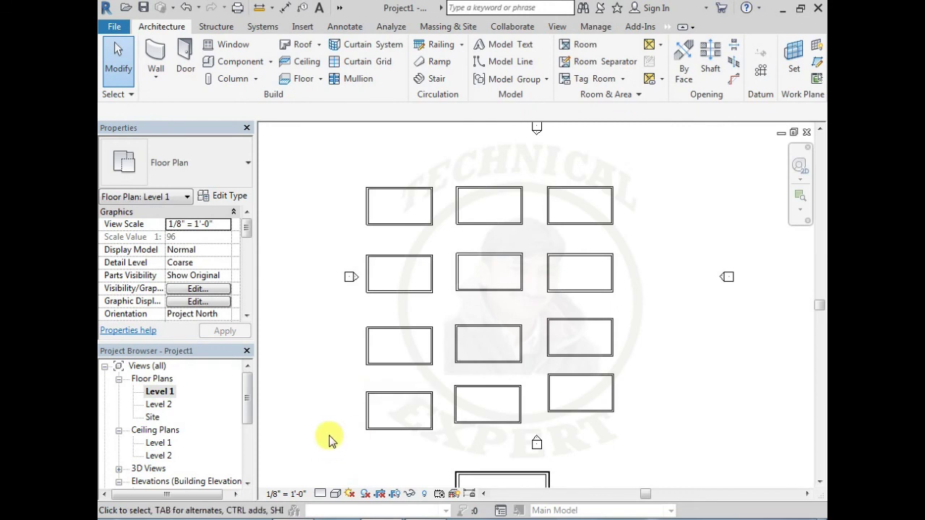
- Zoom into the new wall rectangle and set the plan's Detail Level to Fine
{"action": "middle_click_drag", "start_coordinate": [330, 440], "coordinate": [362, 340]}
{"action": "scroll", "coordinate": [481, 359], "scroll_direction": "up", "scroll_amount": 2}
{"action": "scroll", "coordinate": [426, 296], "scroll_direction": "up", "scroll_amount": 2}
{"action": "scroll", "coordinate": [415, 318], "scroll_direction": "up", "scroll_amount": 1}
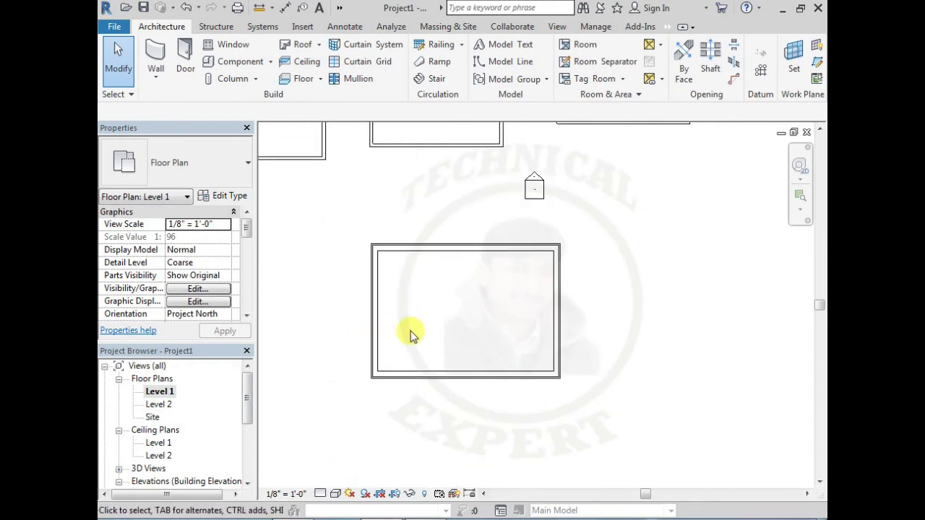
{"action": "scroll", "coordinate": [395, 301], "scroll_direction": "up", "scroll_amount": 2}
{"action": "scroll", "coordinate": [390, 322], "scroll_direction": "up", "scroll_amount": 1}
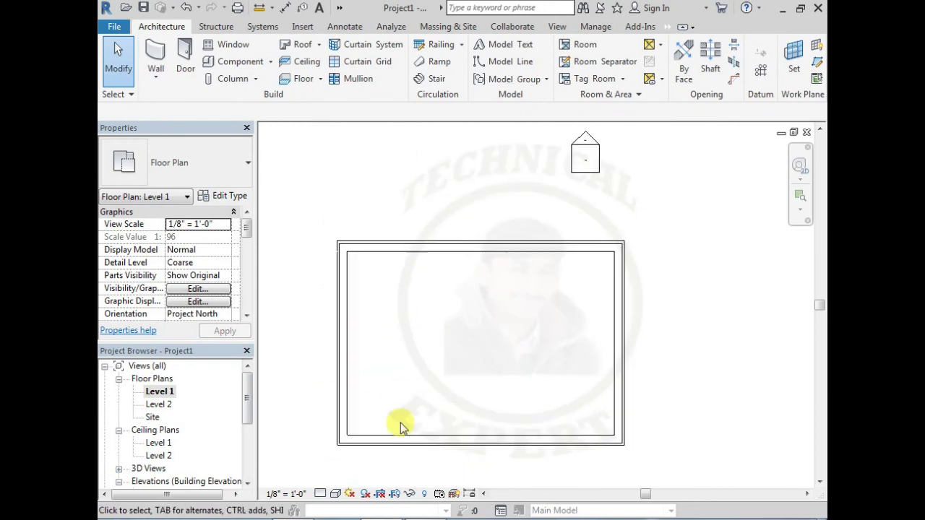
{"action": "left_click", "coordinate": [320, 493]}
{"action": "left_click", "coordinate": [330, 478]}
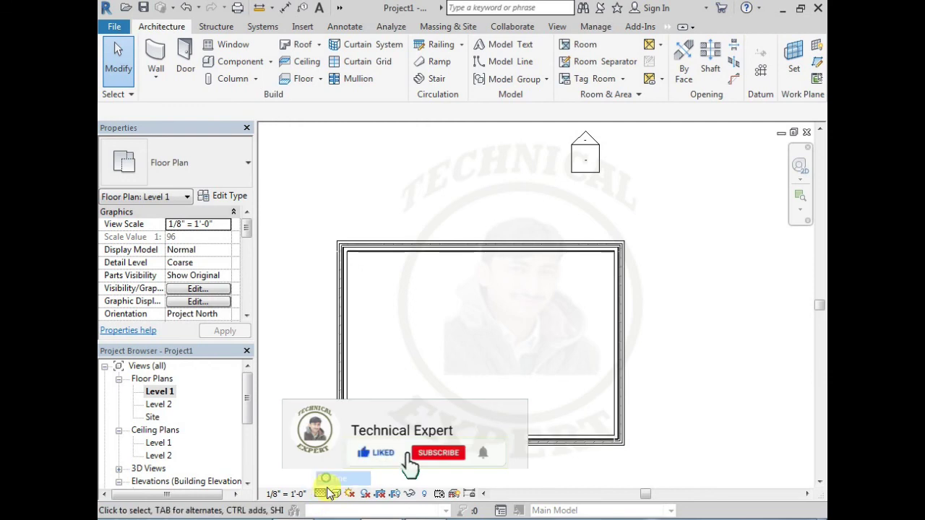
- Zoom and pan around the plan to inspect the layered stacked walls
{"action": "scroll", "coordinate": [371, 316], "scroll_direction": "up", "scroll_amount": 2}
{"action": "scroll", "coordinate": [397, 359], "scroll_direction": "up", "scroll_amount": 2}
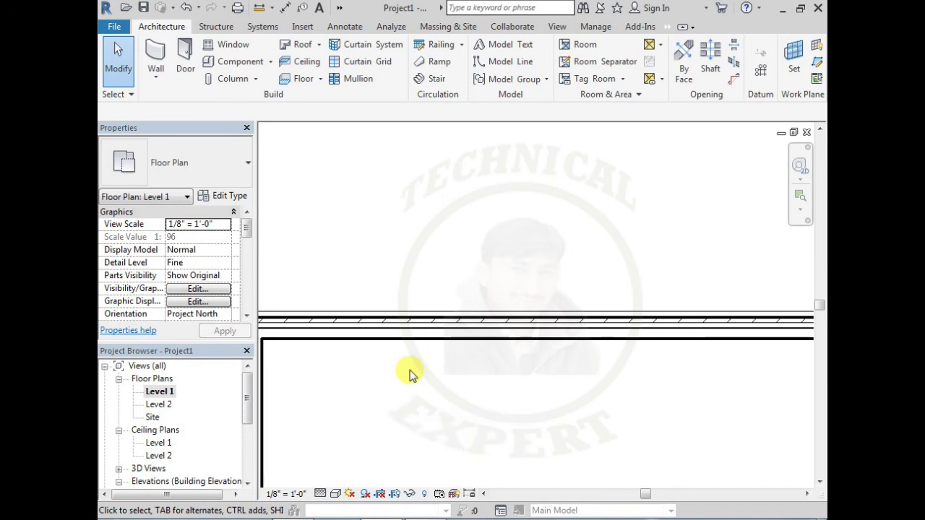
{"action": "scroll", "coordinate": [409, 374], "scroll_direction": "down", "scroll_amount": 1}
{"action": "mouse_move", "coordinate": [411, 374]}
{"action": "middle_mouse_down"}
{"action": "mouse_move", "coordinate": [382, 326]}
{"action": "mouse_move", "coordinate": [433, 310]}
{"action": "middle_mouse_up"}
{"action": "scroll", "coordinate": [411, 302], "scroll_direction": "down", "scroll_amount": 2}
{"action": "scroll", "coordinate": [421, 270], "scroll_direction": "down", "scroll_amount": 2}
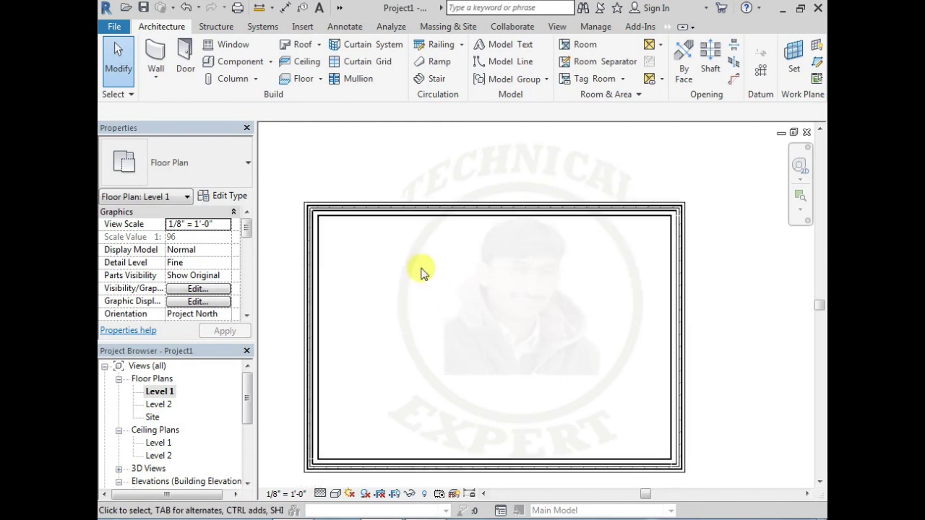
{"action": "left_click", "coordinate": [297, 45]}
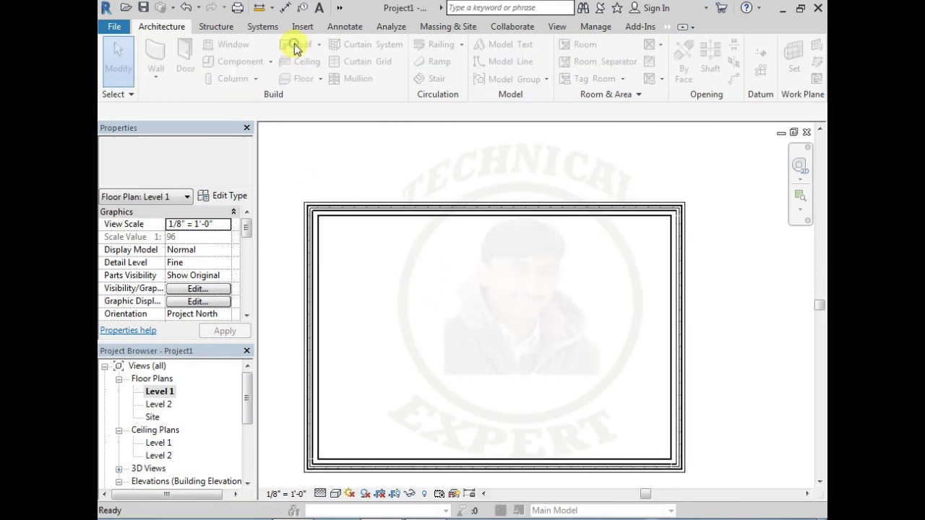
- Host the footprint roof on Level 2 with Pick Walls, 0' 0" overhang and Extend to wall core
{"action": "left_click", "coordinate": [452, 302]}
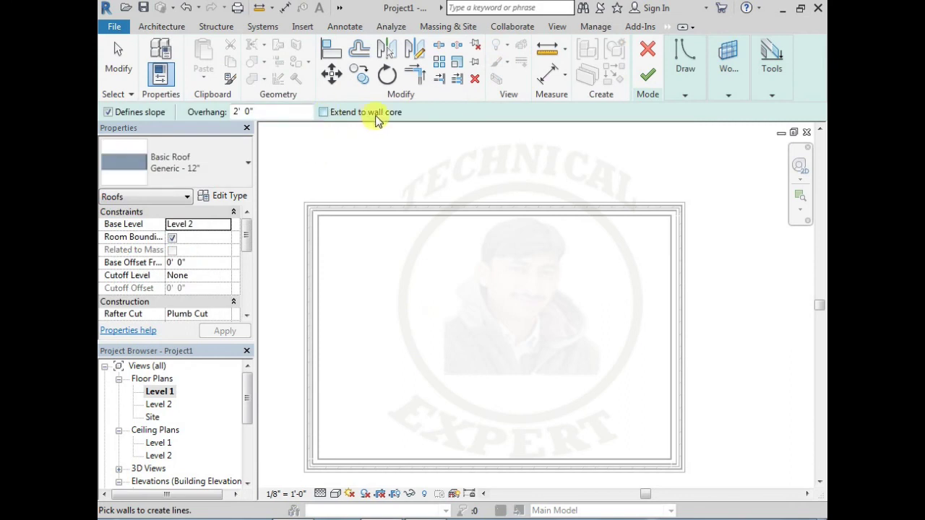
{"action": "left_click", "coordinate": [323, 112]}
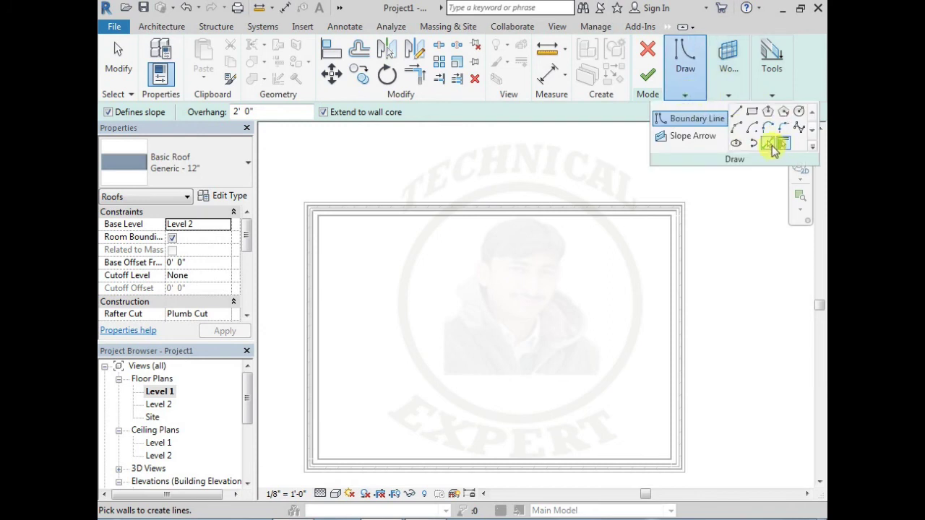
{"action": "left_click", "coordinate": [767, 144]}
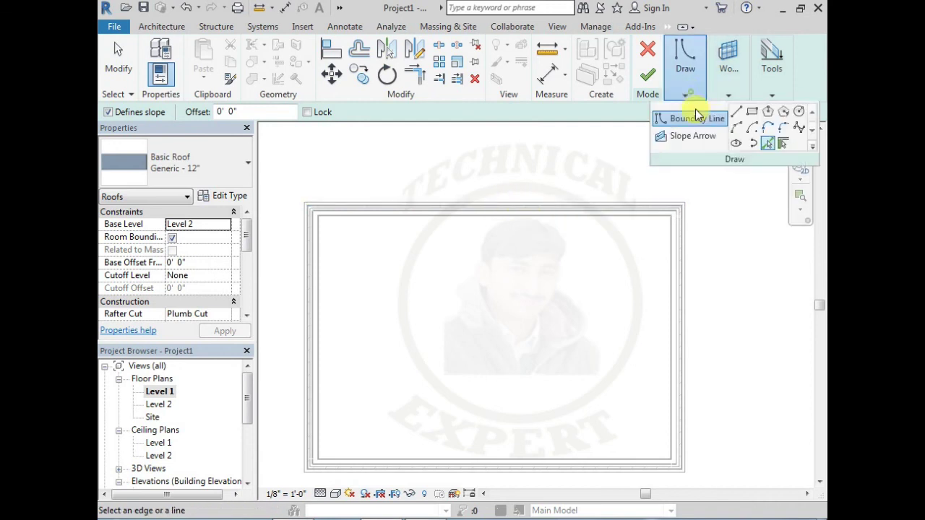
{"action": "left_click", "coordinate": [785, 147]}
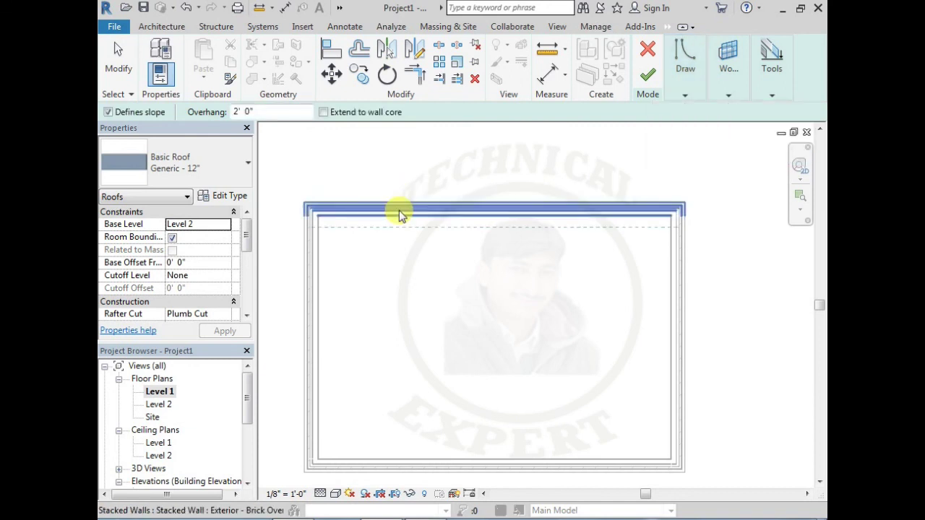
{"action": "scroll", "coordinate": [398, 211], "scroll_direction": "up", "scroll_amount": 5}
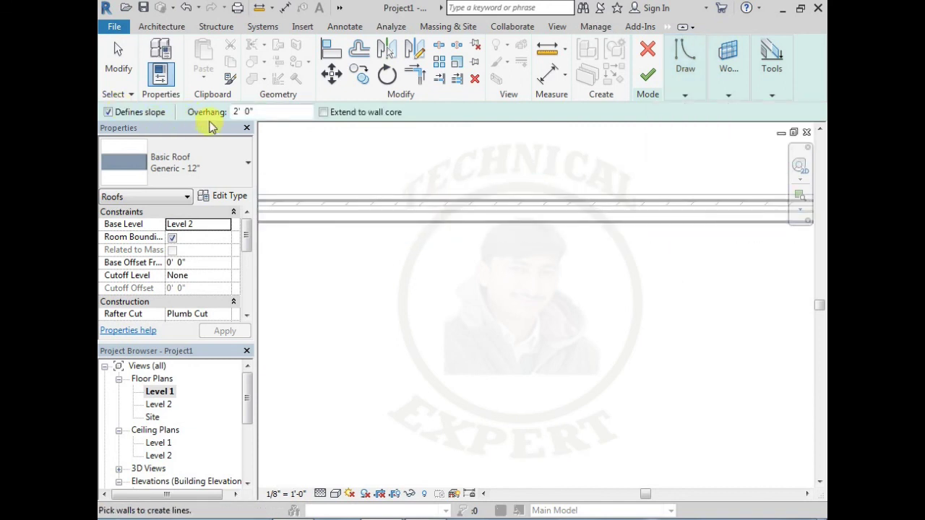
{"action": "type", "text": "0'"}
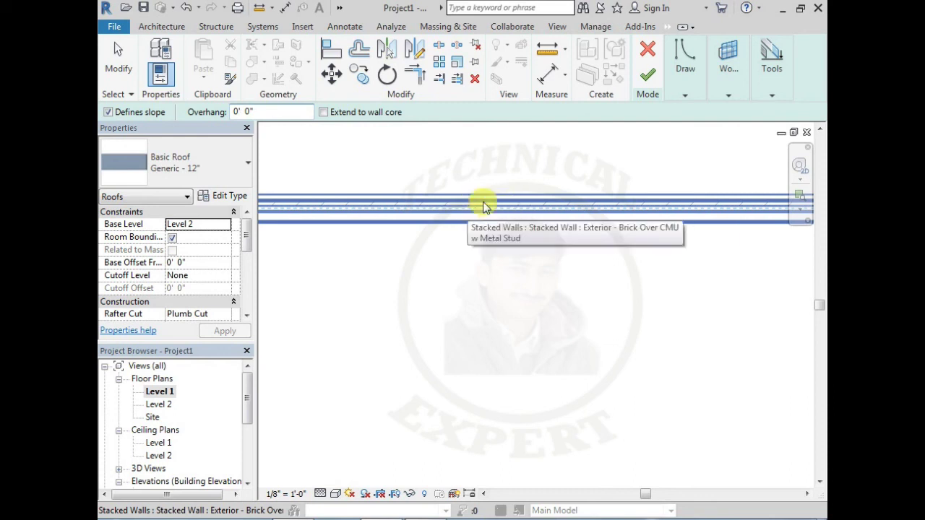
{"action": "left_click", "coordinate": [323, 114]}
- Pick the top, left, bottom and right walls as 9"/12" sloped edges and finish the roof
{"action": "scroll", "coordinate": [401, 212], "scroll_direction": "down", "scroll_amount": 2}
{"action": "scroll", "coordinate": [401, 212], "scroll_direction": "down", "scroll_amount": 3}
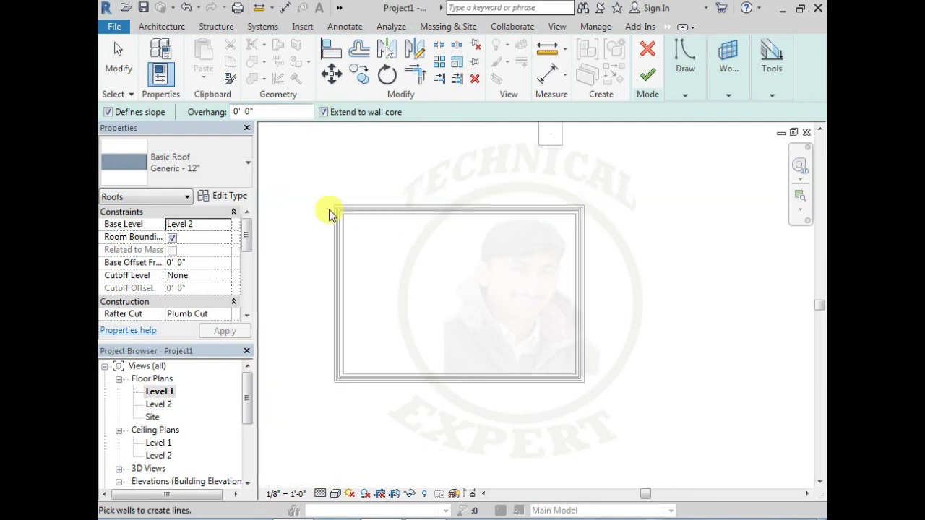
{"action": "mouse_move", "coordinate": [685, 69]}
{"action": "left_click", "coordinate": [768, 145]}
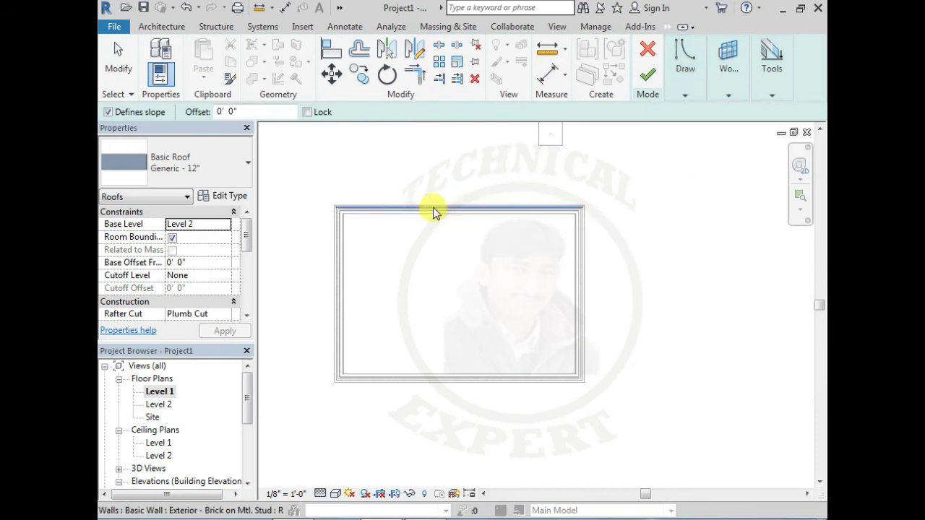
{"action": "scroll", "coordinate": [432, 207], "scroll_direction": "up", "scroll_amount": 2}
{"action": "scroll", "coordinate": [432, 207], "scroll_direction": "up", "scroll_amount": 2}
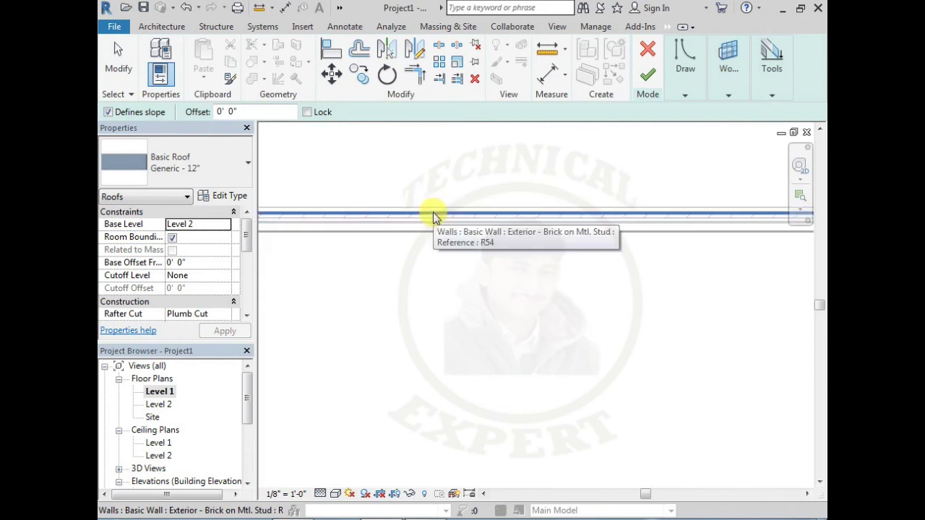
{"action": "left_click", "coordinate": [433, 217]}
{"action": "scroll", "coordinate": [427, 238], "scroll_direction": "down", "scroll_amount": 3}
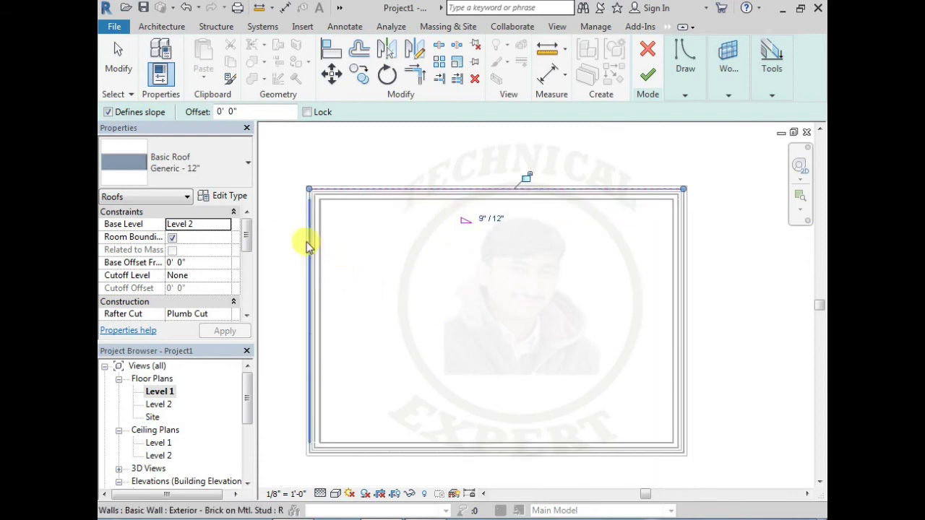
{"action": "left_click", "coordinate": [306, 247]}
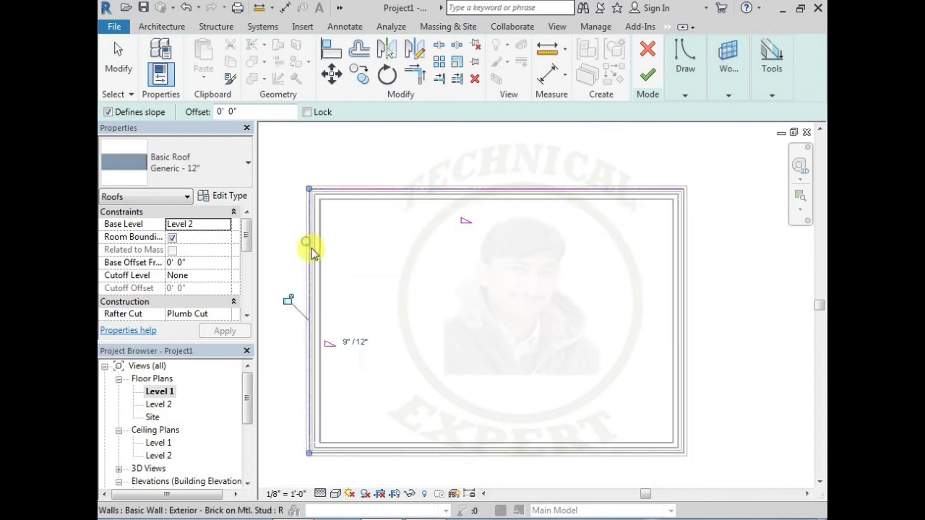
{"action": "left_click", "coordinate": [409, 456]}
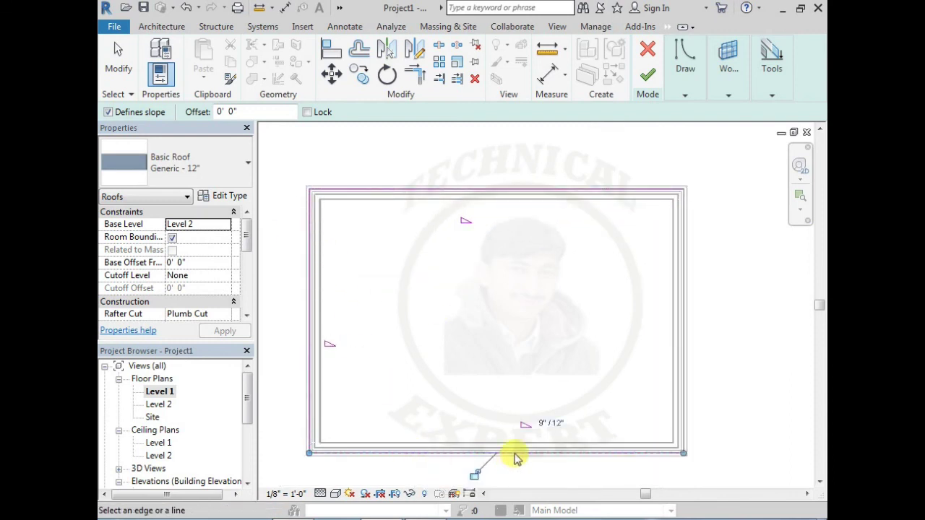
{"action": "left_click", "coordinate": [682, 374]}
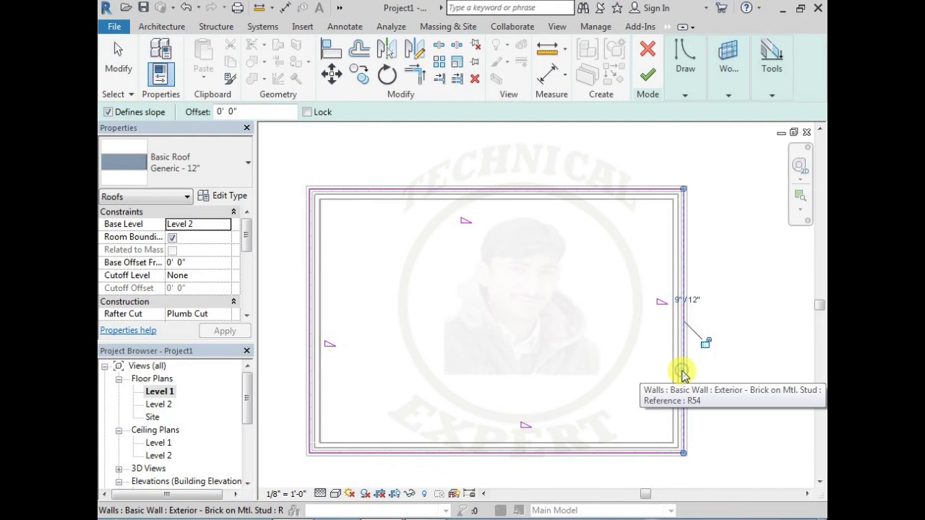
{"action": "left_click", "coordinate": [647, 77]}
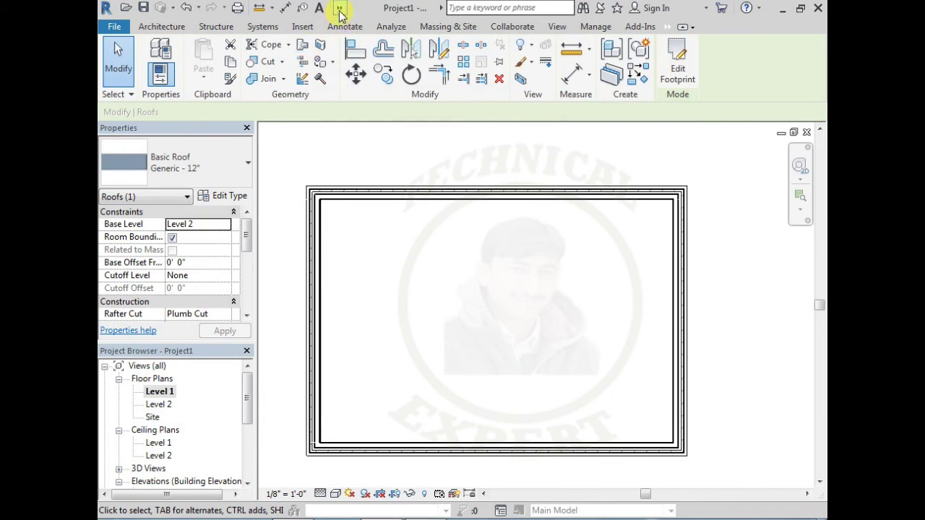
- Switch to the Default 3D View and zoom in on the new hip-roofed building
{"action": "left_click", "coordinate": [340, 7]}
{"action": "left_click", "coordinate": [350, 36]}
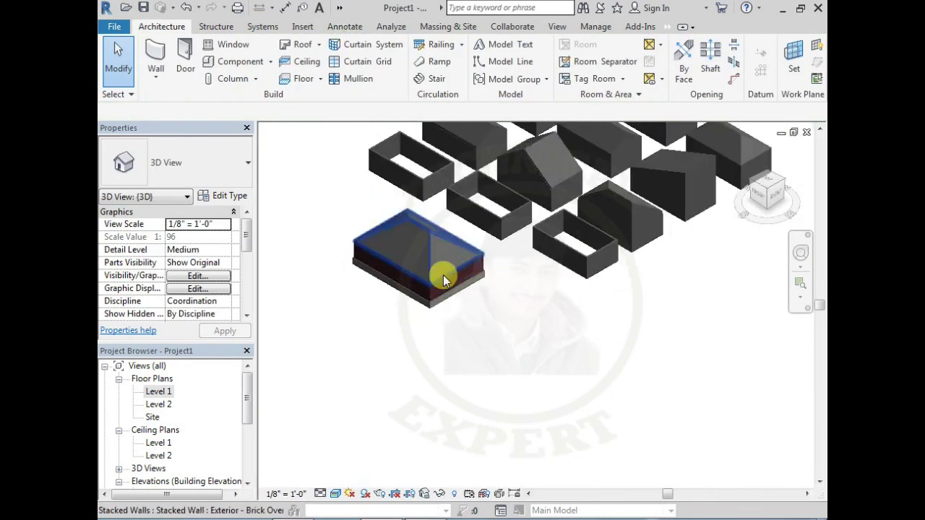
{"action": "scroll", "coordinate": [445, 269], "scroll_direction": "up", "scroll_amount": 2}
{"action": "scroll", "coordinate": [444, 269], "scroll_direction": "up", "scroll_amount": 2}
{"action": "scroll", "coordinate": [444, 268], "scroll_direction": "up", "scroll_amount": 2}
{"action": "scroll", "coordinate": [444, 269], "scroll_direction": "up", "scroll_amount": 1}
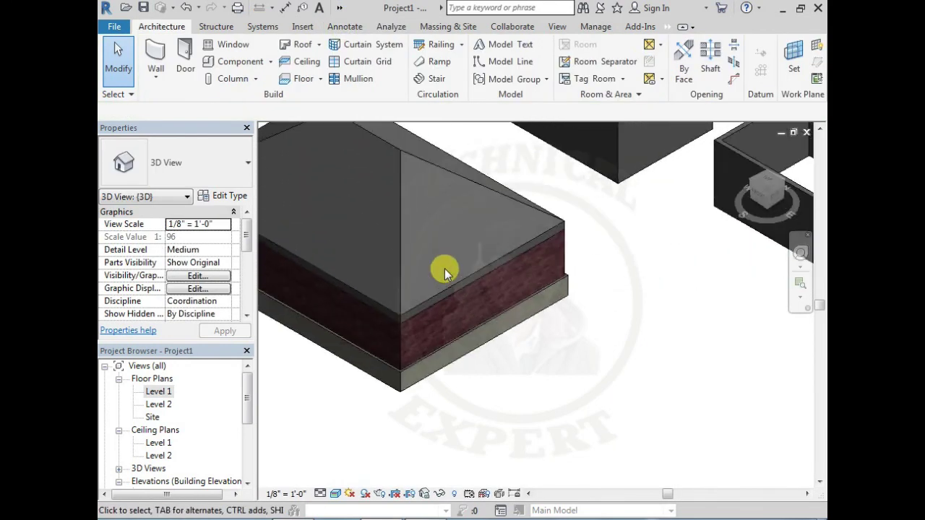
{"action": "scroll", "coordinate": [444, 269], "scroll_direction": "up", "scroll_amount": 1}
{"action": "scroll", "coordinate": [444, 268], "scroll_direction": "up", "scroll_amount": 2}
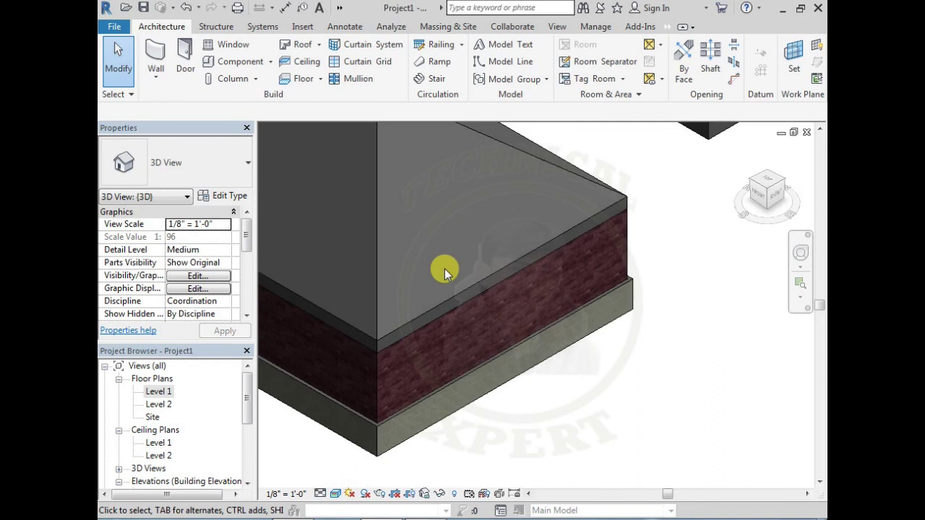
{"action": "scroll", "coordinate": [445, 269], "scroll_direction": "down", "scroll_amount": 1}
{"action": "scroll", "coordinate": [445, 269], "scroll_direction": "down", "scroll_amount": 3}
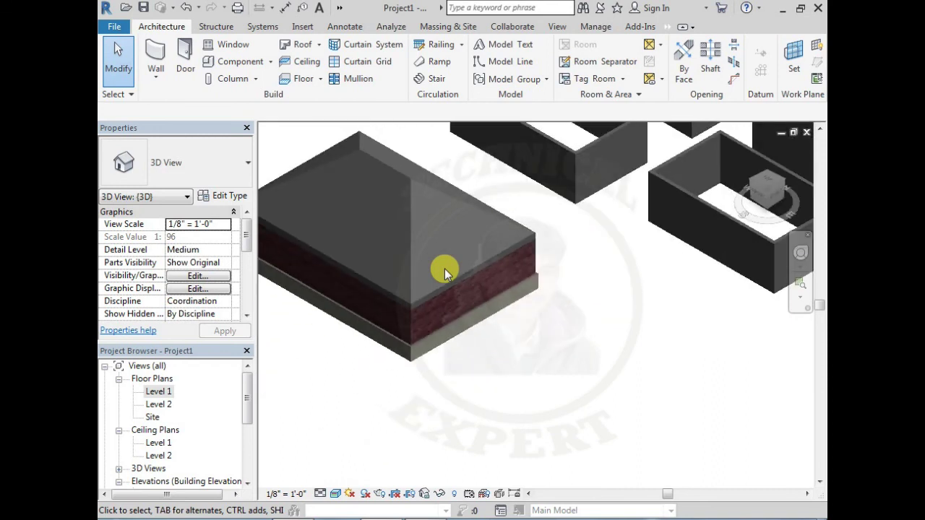
- Orbit the 3D view to see the hip roof alongside the other roof examples
{"action": "mouse_move", "coordinate": [376, 311]}
{"action": "middle_mouse_down", "text": "shift"}
{"action": "mouse_move", "coordinate": [429, 320]}
{"action": "mouse_move", "coordinate": [412, 320]}
{"action": "middle_mouse_up", "text": "shift"}
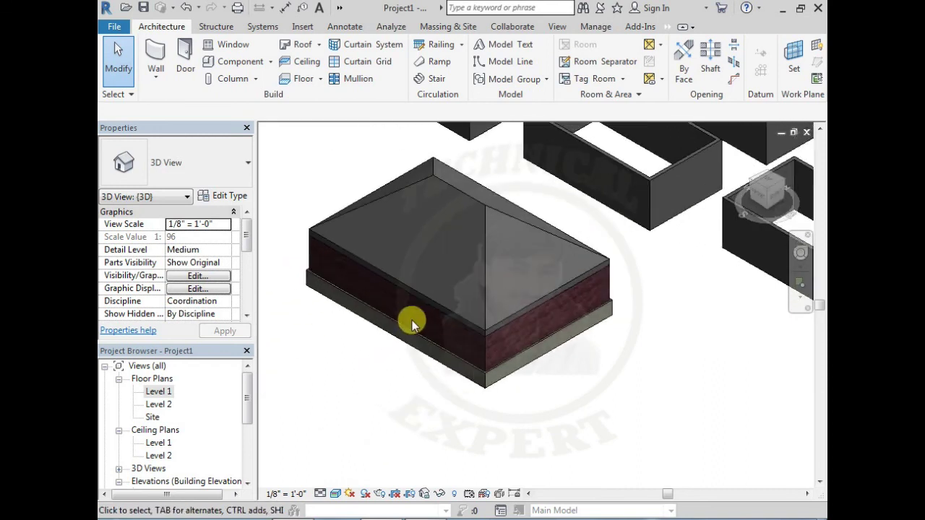
{"action": "scroll", "coordinate": [412, 320], "scroll_direction": "up", "scroll_amount": 1}
{"action": "scroll", "coordinate": [395, 258], "scroll_direction": "down", "scroll_amount": 1}
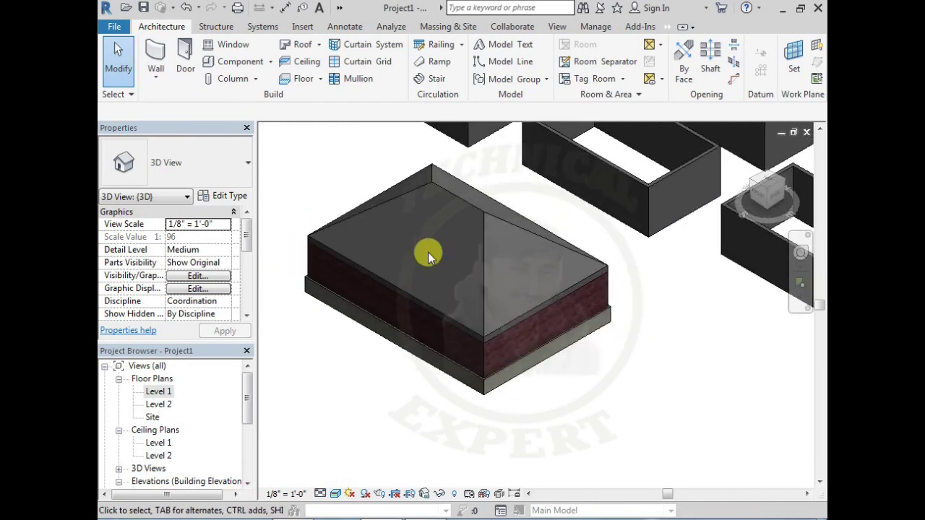
{"action": "middle_click_drag", "start_coordinate": [419, 264], "coordinate": [445, 310], "text": "shift"}
{"action": "scroll", "coordinate": [444, 311], "scroll_direction": "down", "scroll_amount": 2}
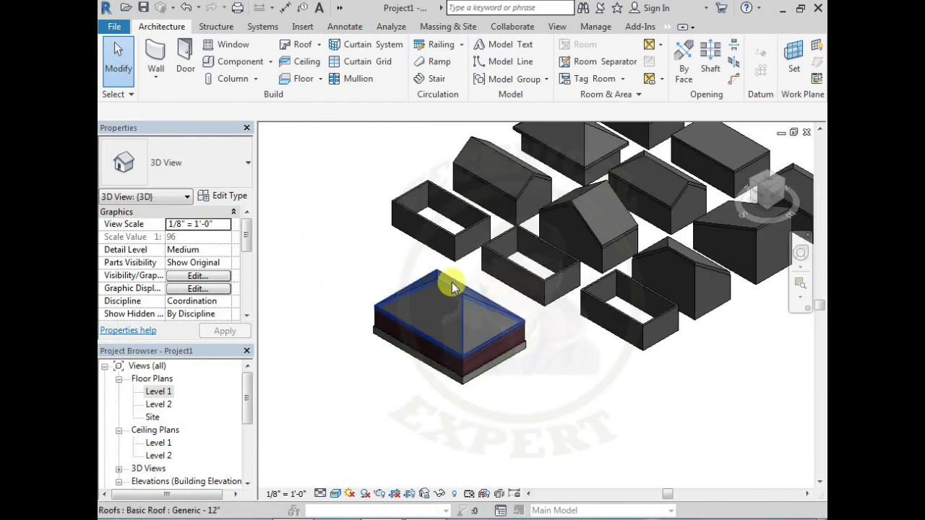
{"action": "mouse_move", "coordinate": [592, 244]}
{"action": "middle_mouse_down", "text": "shift"}
{"action": "mouse_move", "coordinate": [489, 286]}
{"action": "mouse_move", "coordinate": [489, 318]}
{"action": "middle_mouse_up", "text": "shift"}
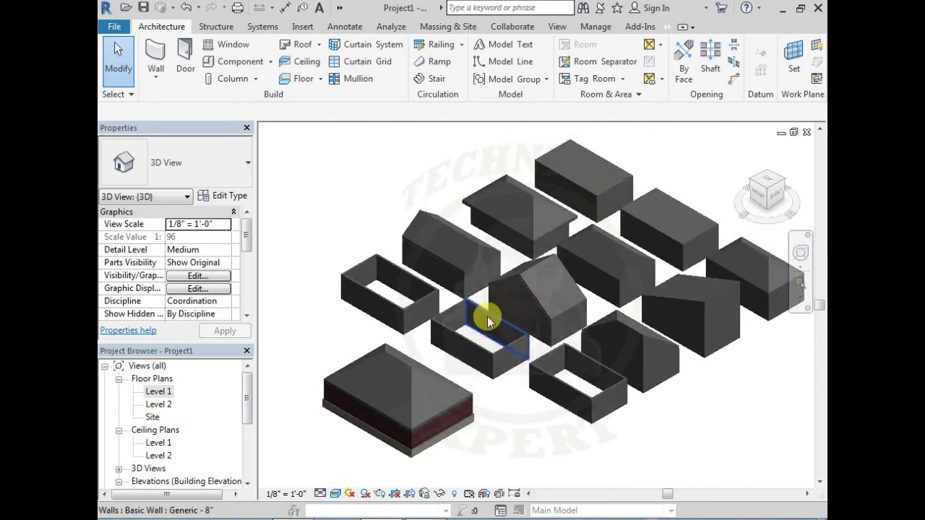